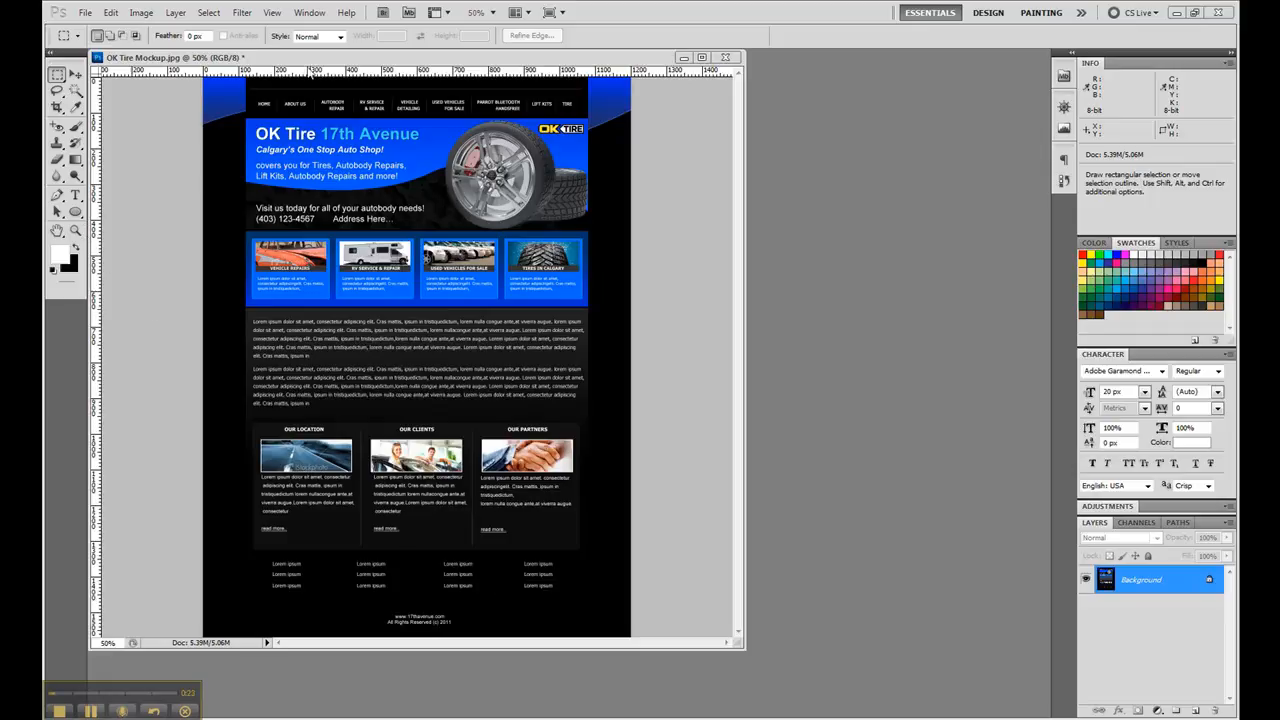
- Place a vertical guide exactly along the left edge of the blue header banner
left_click(321, 60)
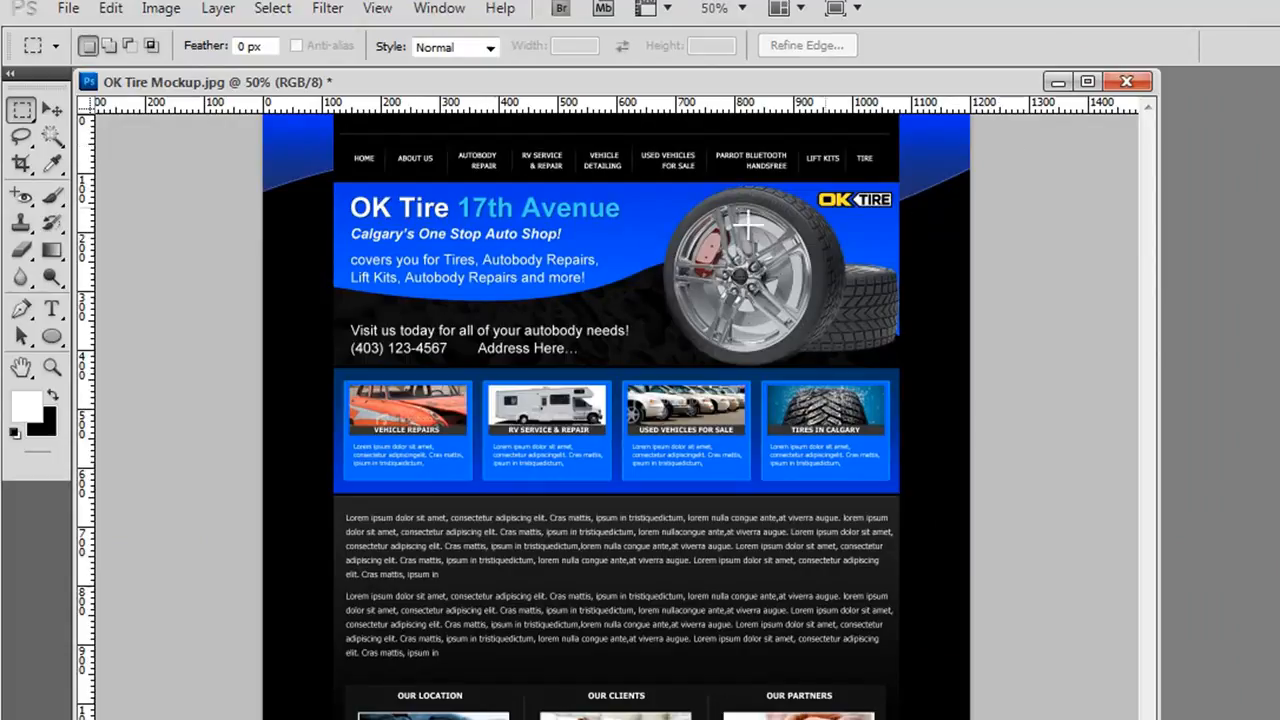
left_click(52, 368)
left_click_drag(311, 167, 366, 211)
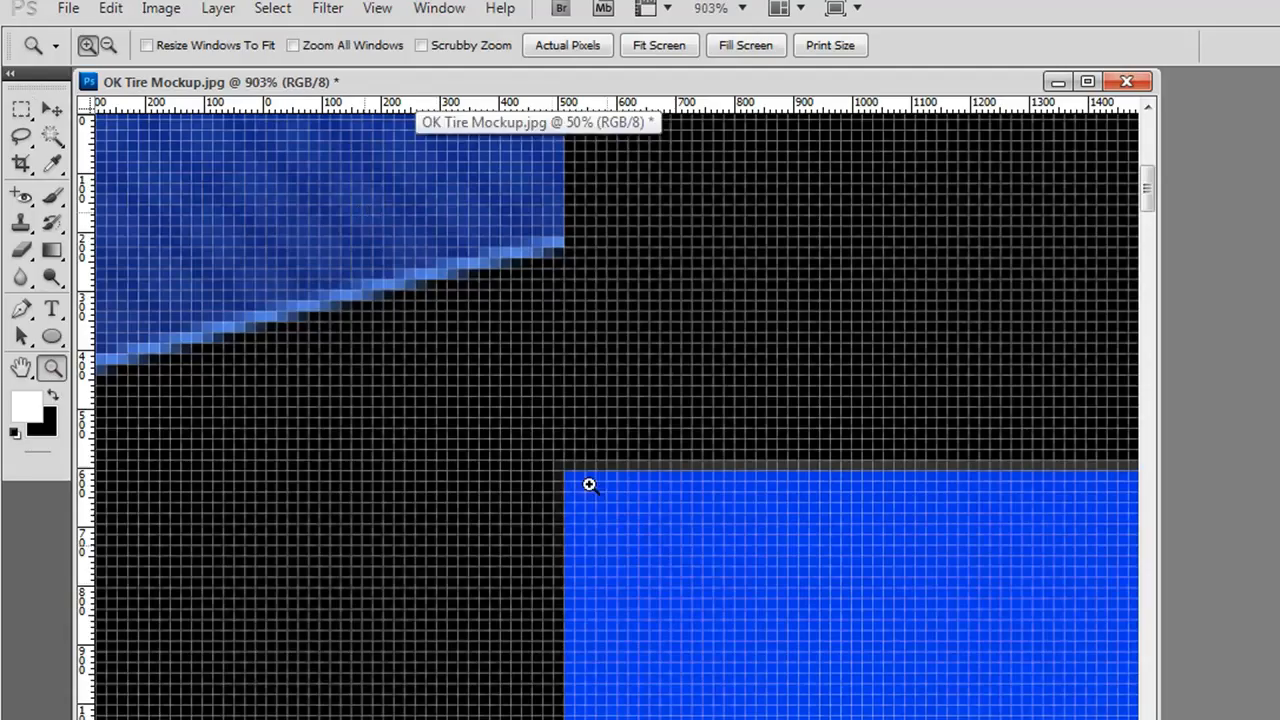
left_click(21, 108)
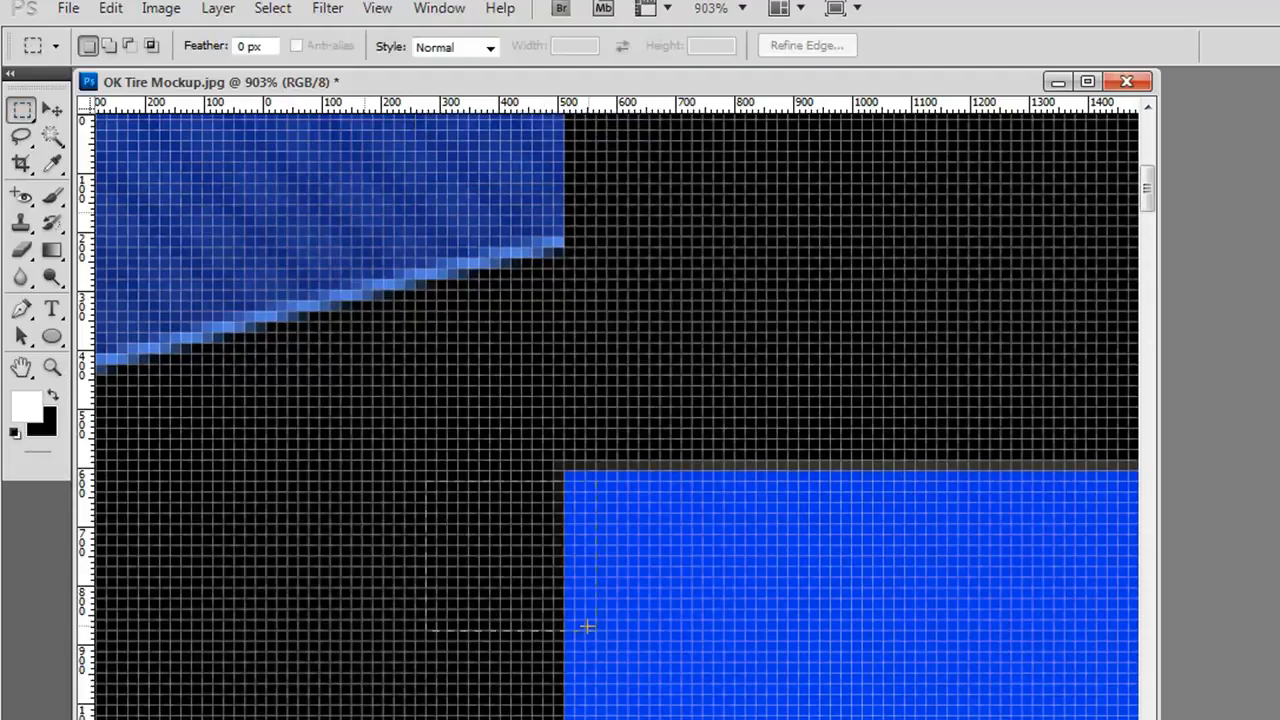
left_click_drag(587, 626, 563, 640)
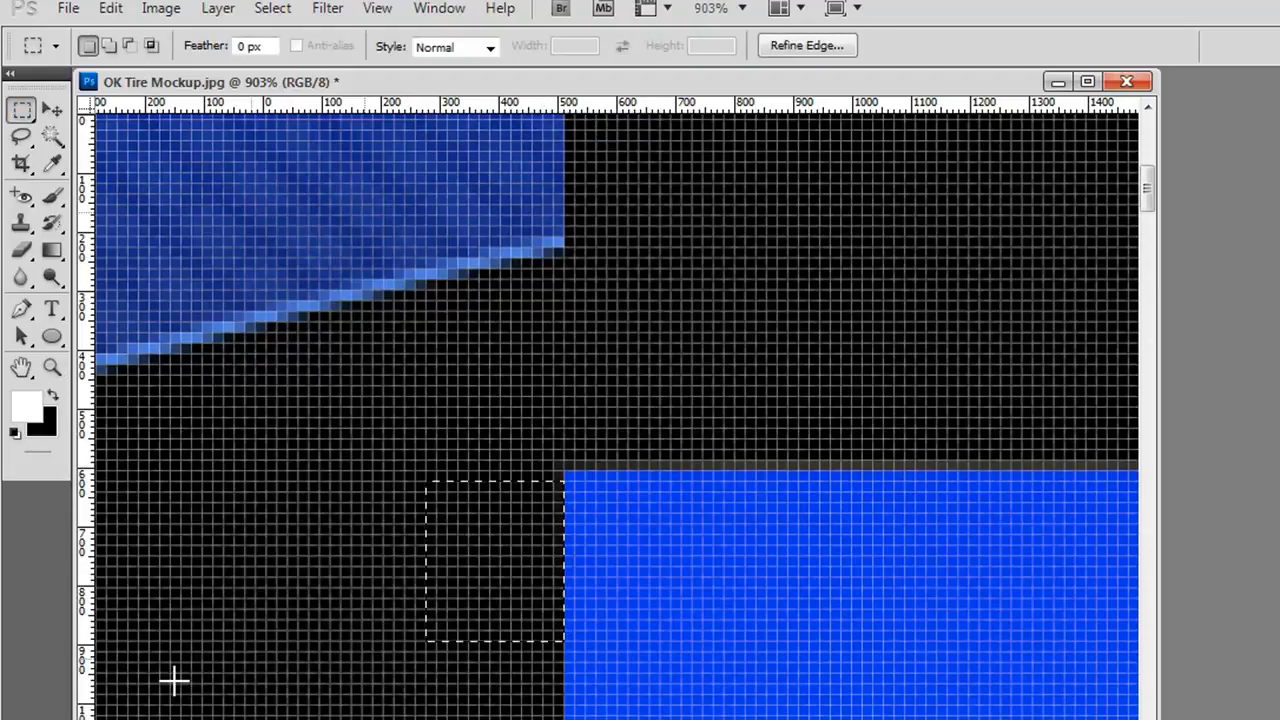
left_click_drag(86, 705, 565, 712)
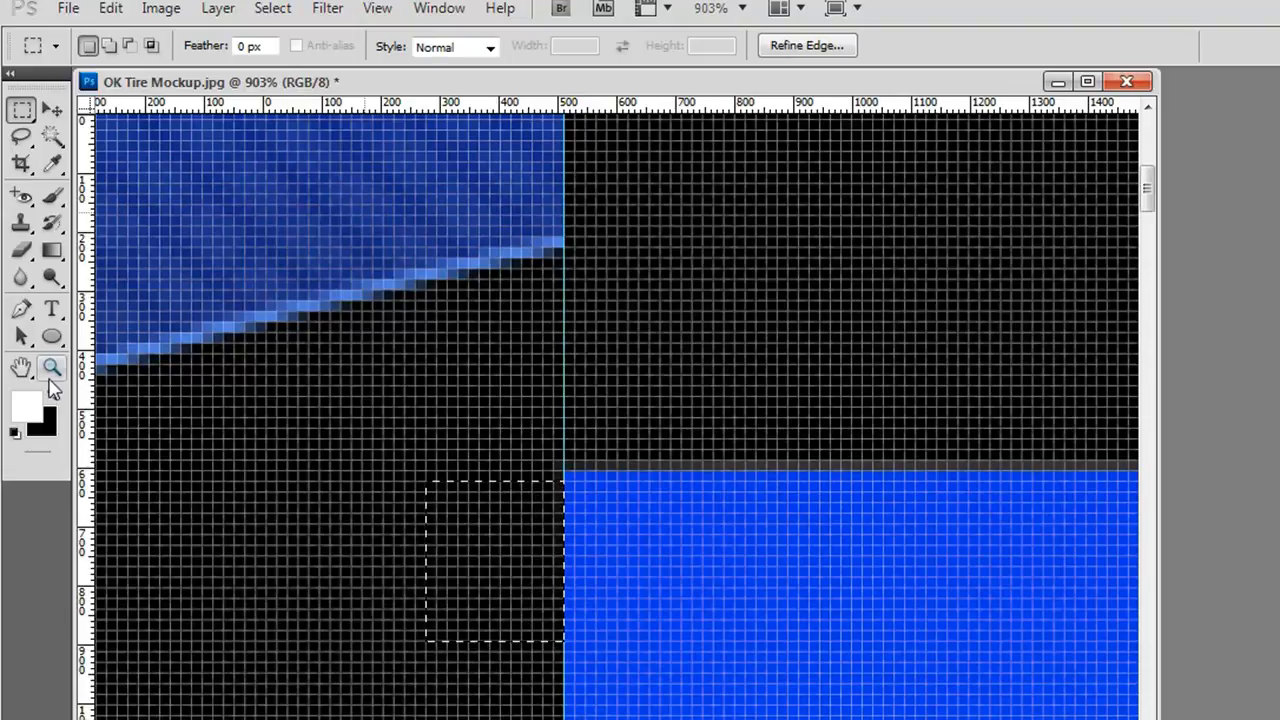
- Place a vertical guide exactly along the right edge of the blue header banner, beside the OK Tire logo
double_click(22, 370)
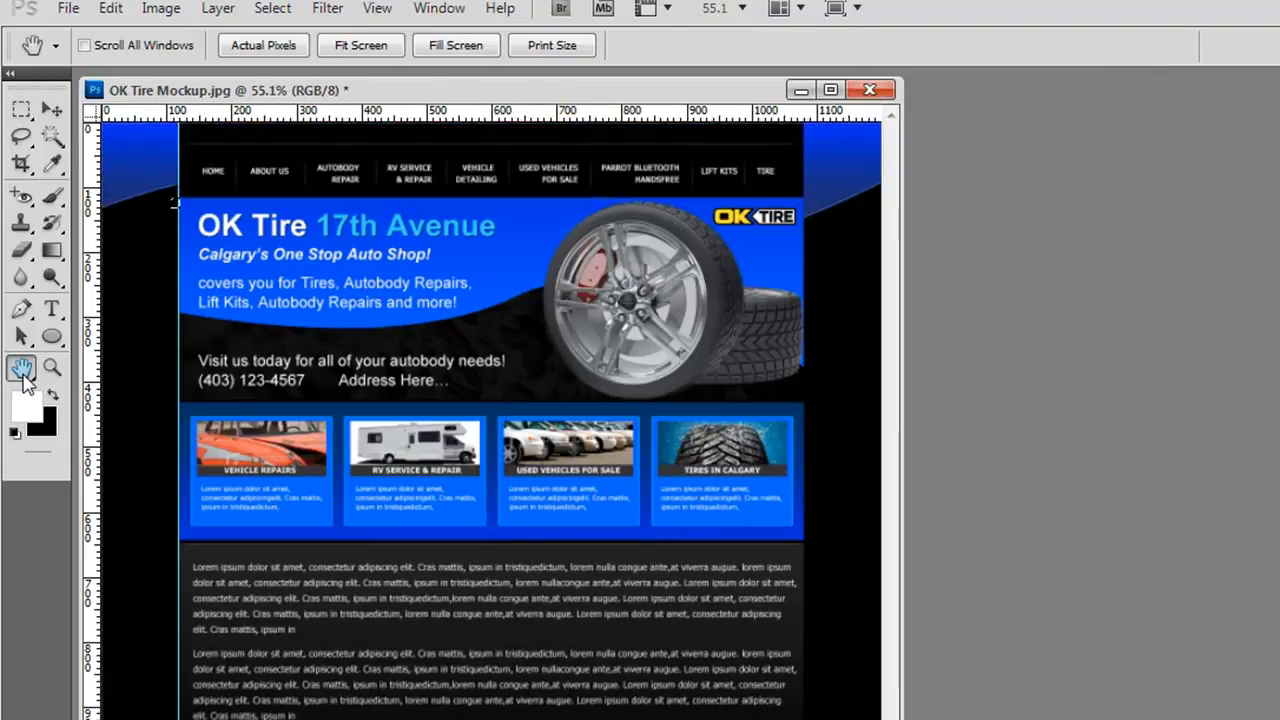
left_click(52, 370)
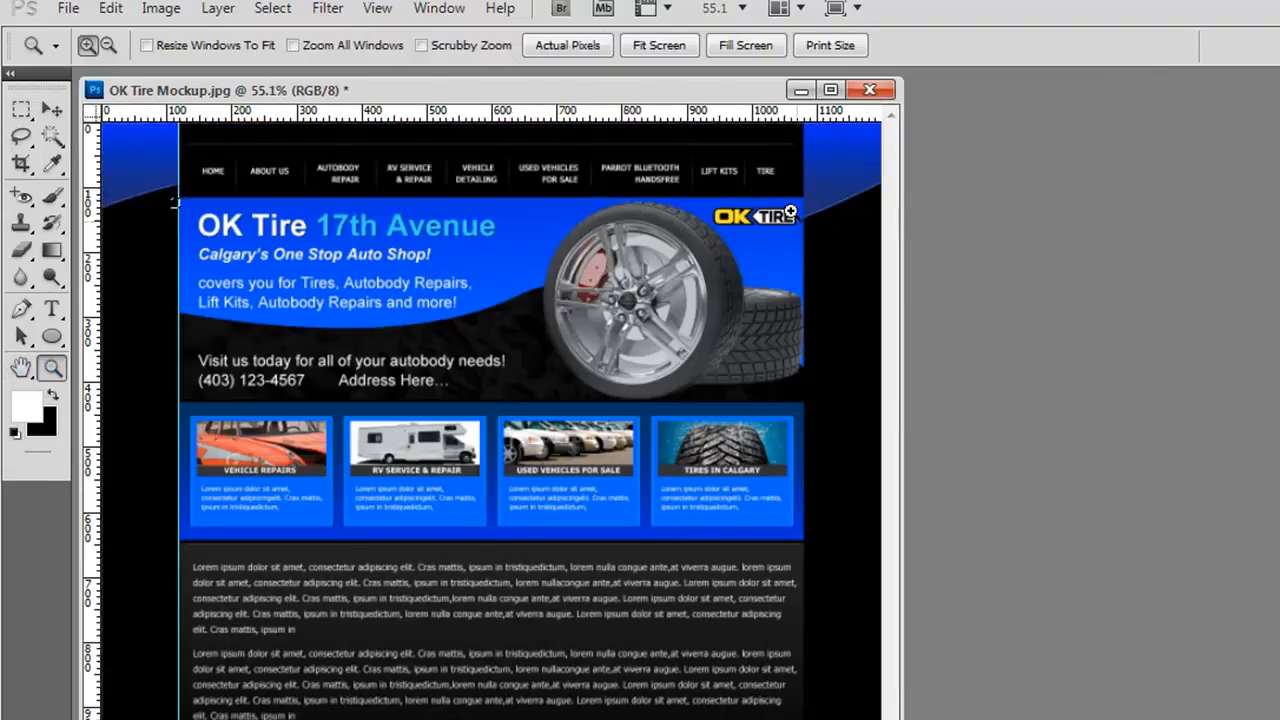
left_click_drag(841, 291, 820, 278)
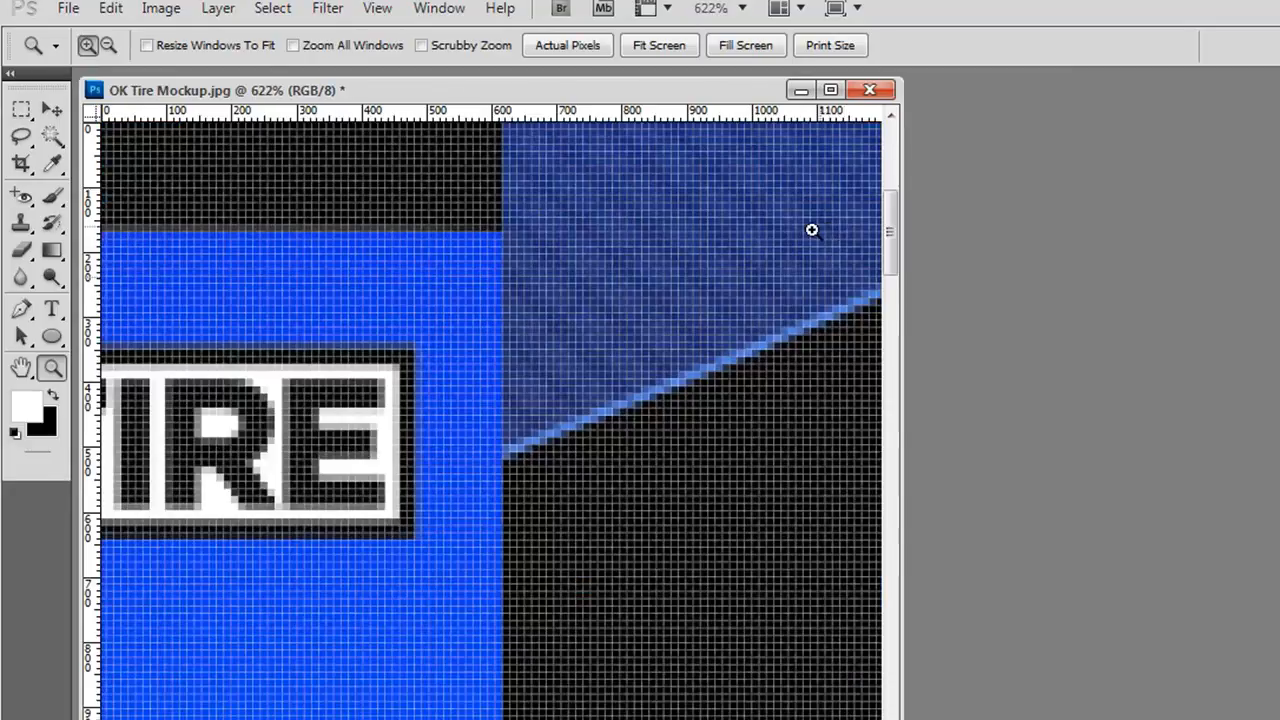
left_click(22, 109)
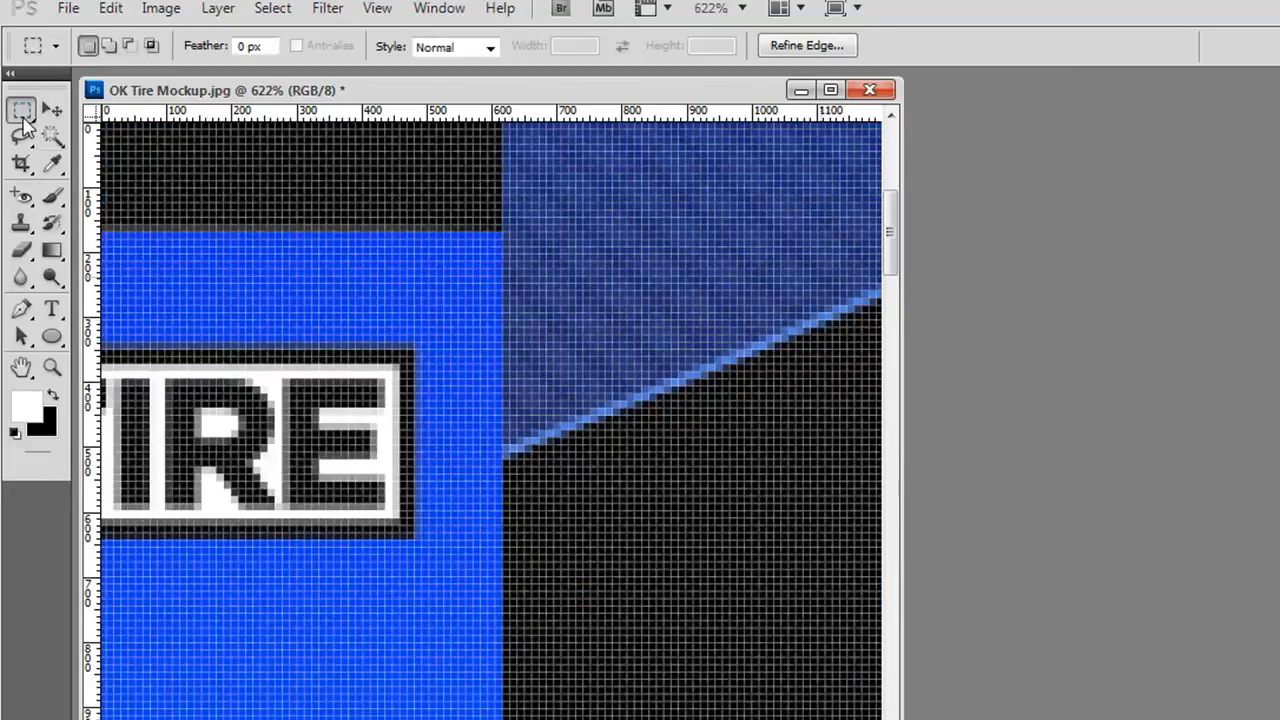
left_click_drag(501, 401, 377, 260)
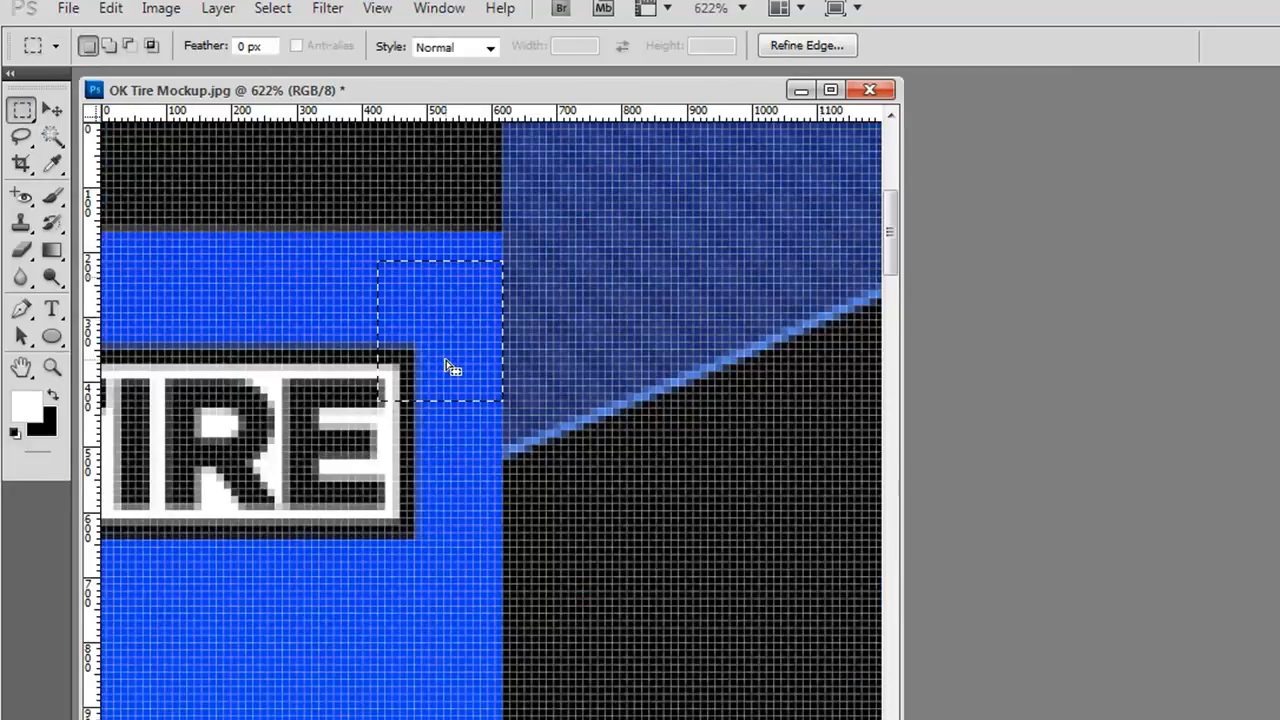
mouse_move(96, 563)
left_mouse_down()
mouse_move(534, 501)
mouse_move(511, 509)
left_mouse_up()
- Measure the content width between the two vertical guides with a rectangular selection, and clear the selection
double_click(50, 367)
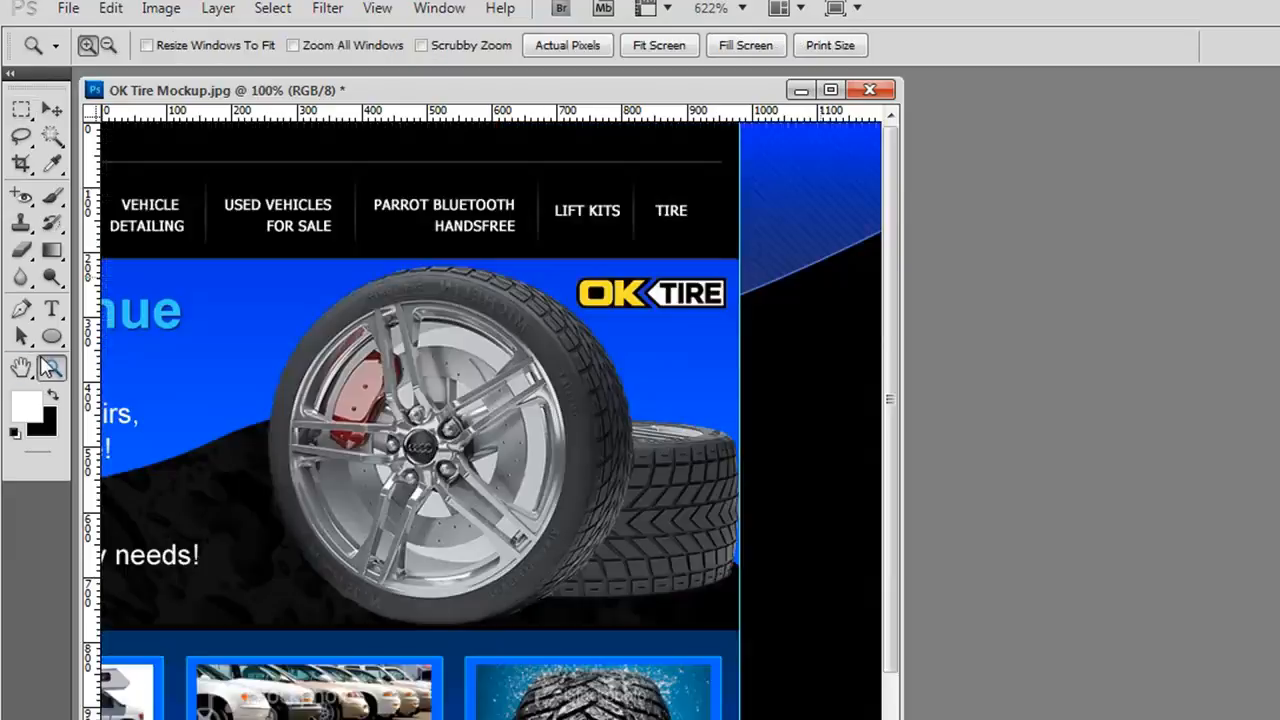
double_click(22, 369)
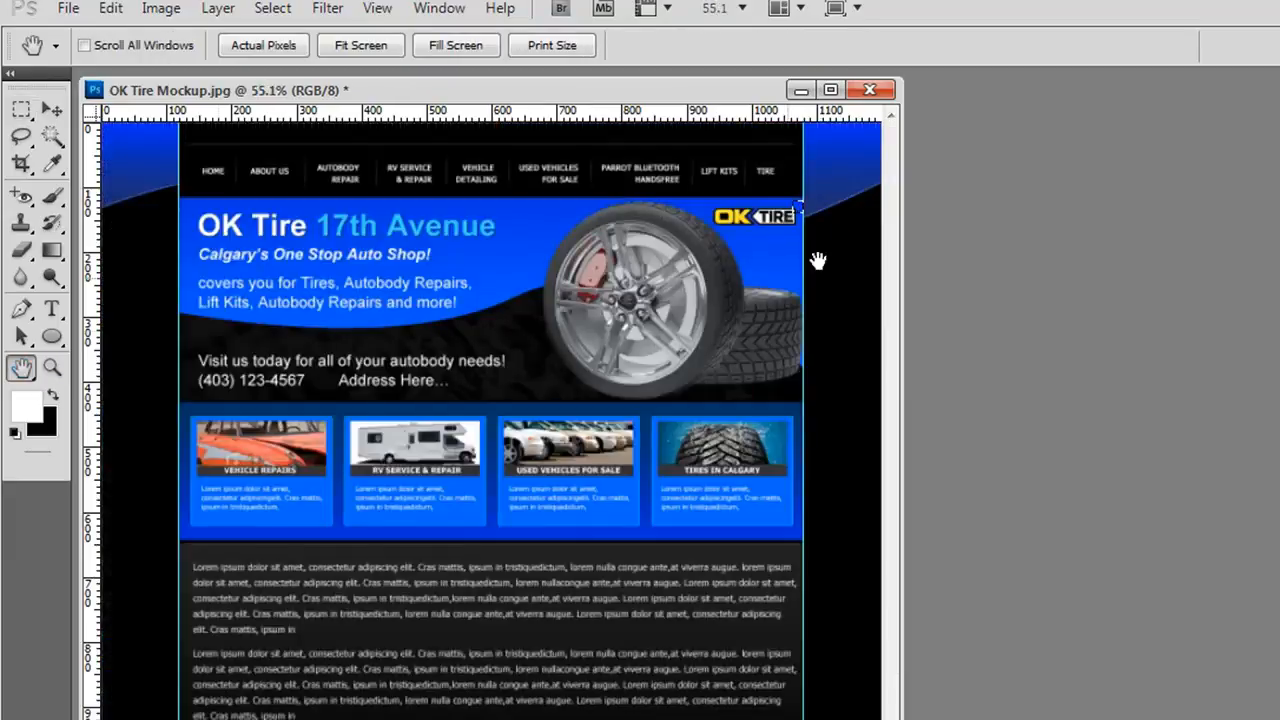
left_click(22, 108)
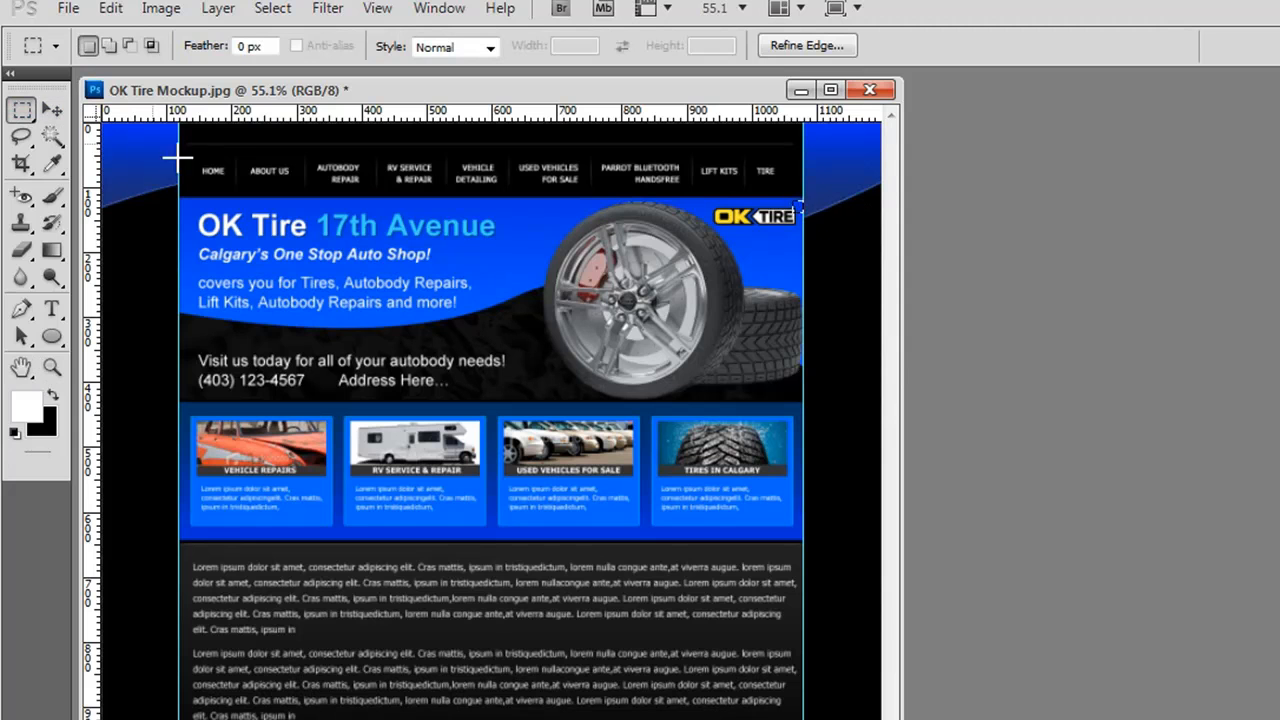
left_click_drag(180, 152, 790, 333)
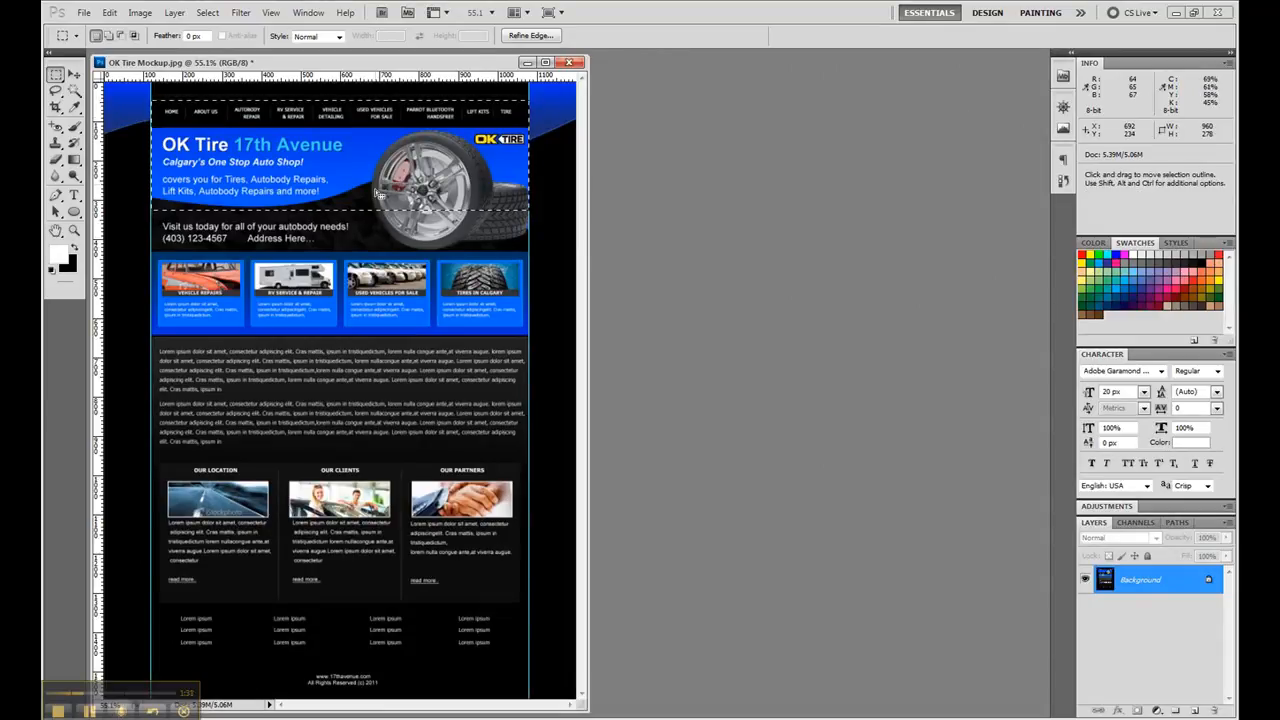
left_click(370, 230)
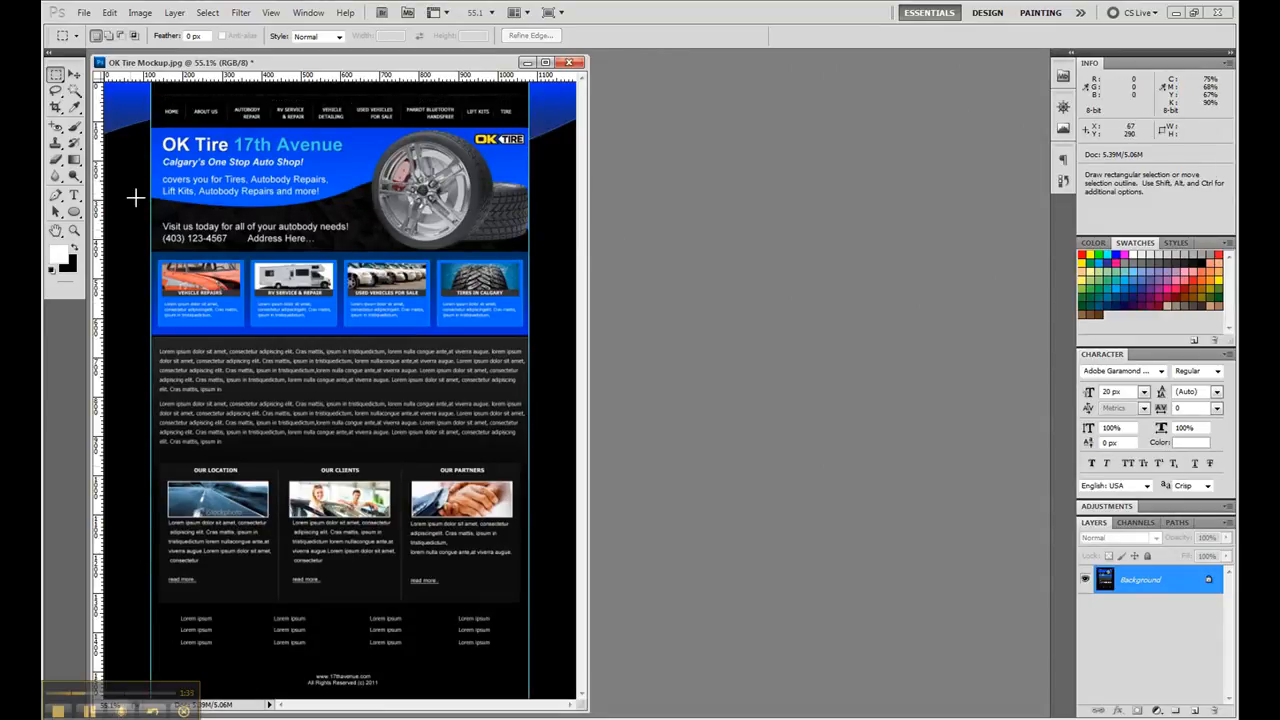
- Place a horizontal guide along the top edge of the header banner, just below the navigation bar
left_click(74, 231)
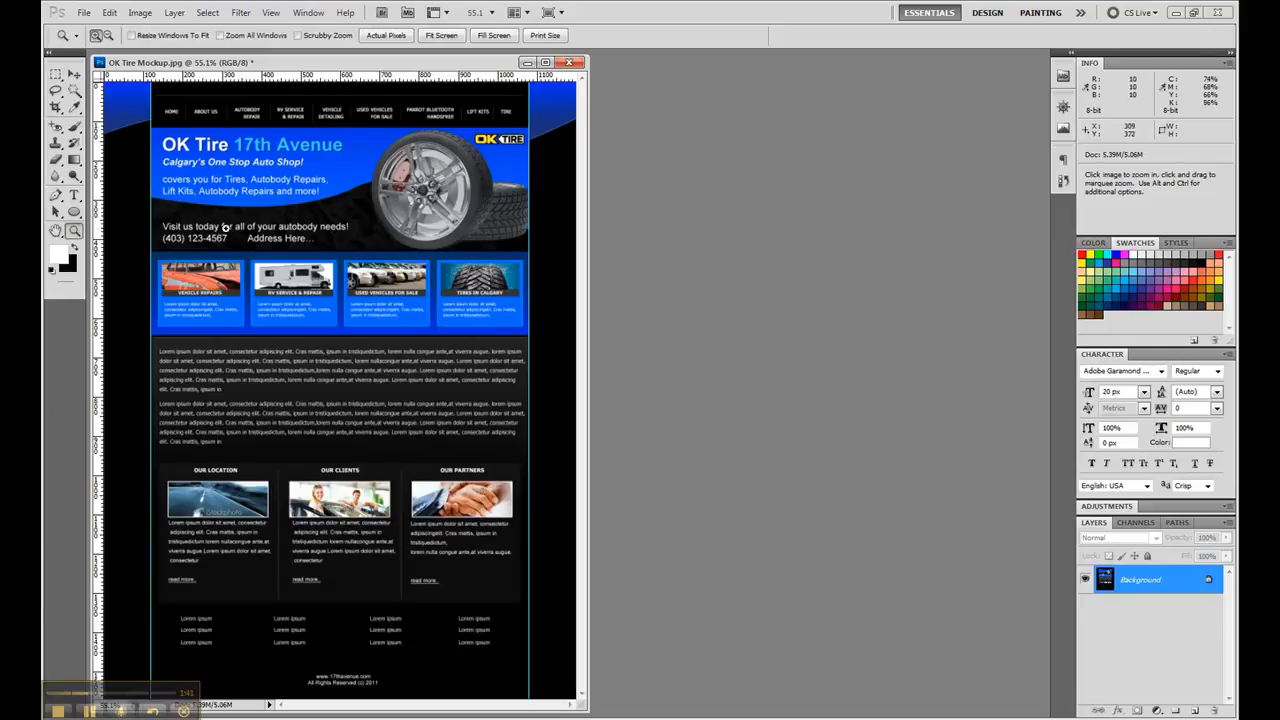
left_click_drag(214, 144, 145, 111)
key("m")
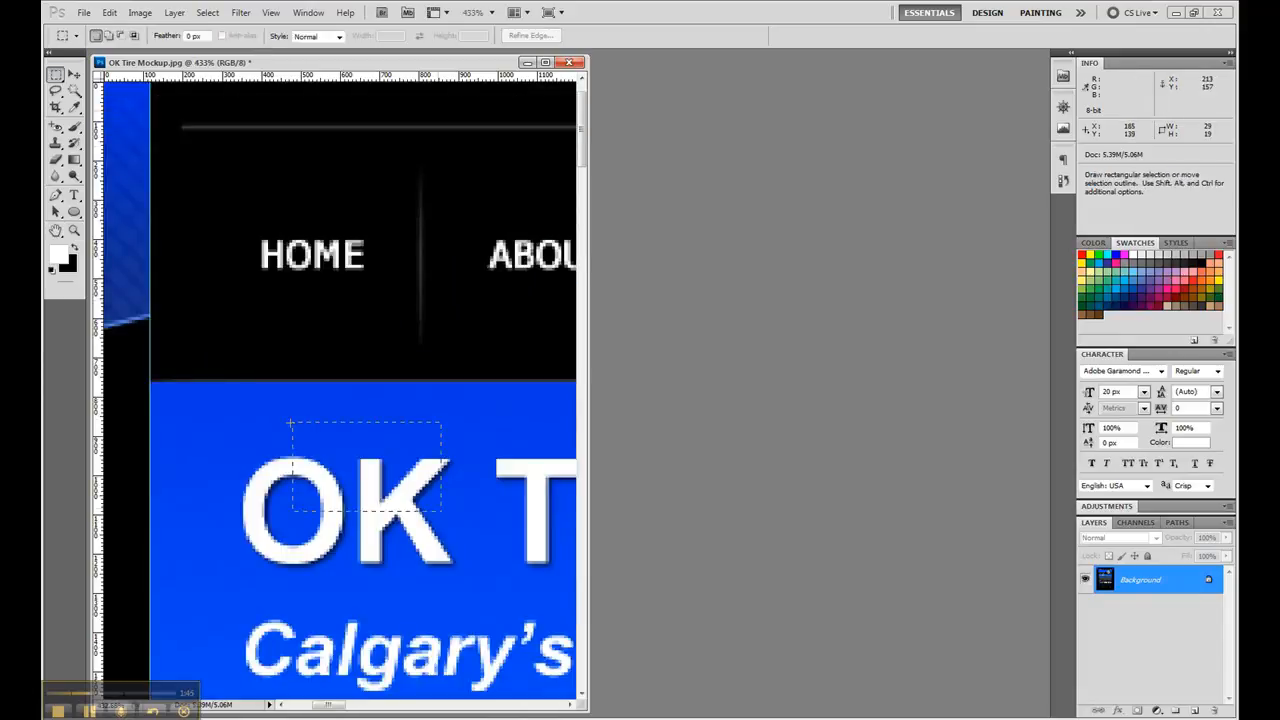
left_click_drag(232, 389, 232, 378)
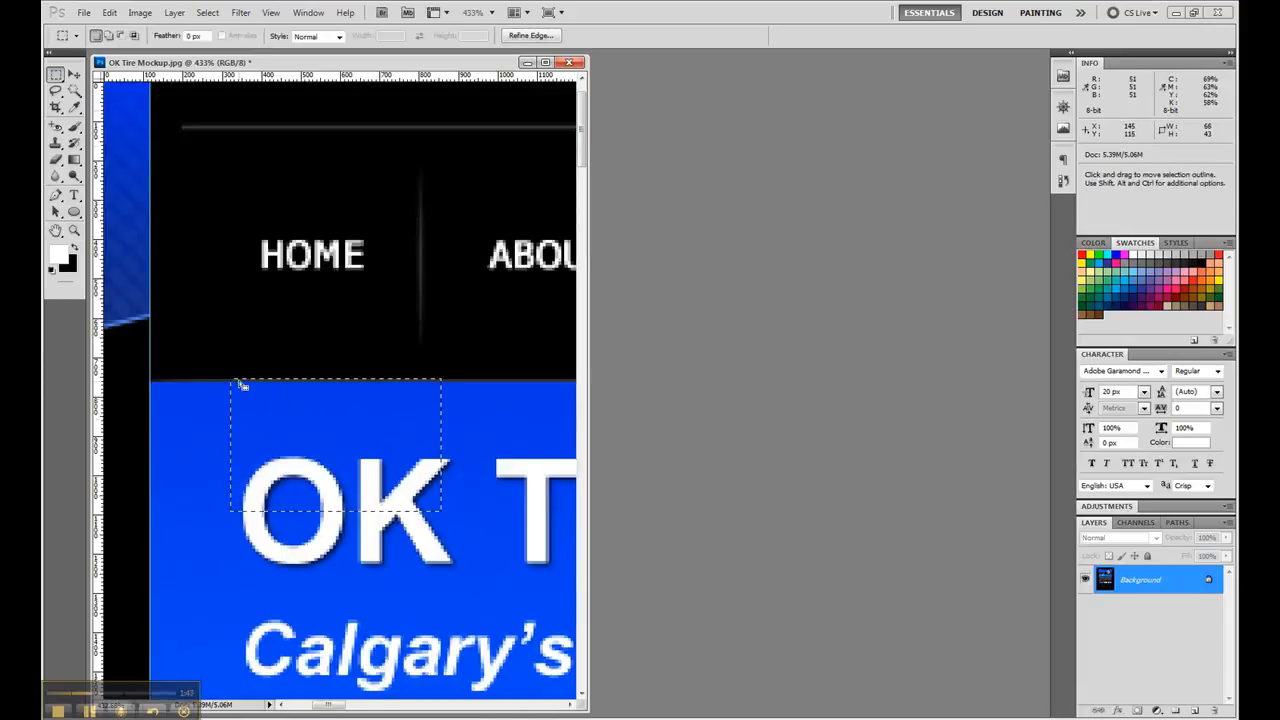
left_click_drag(282, 78, 174, 379)
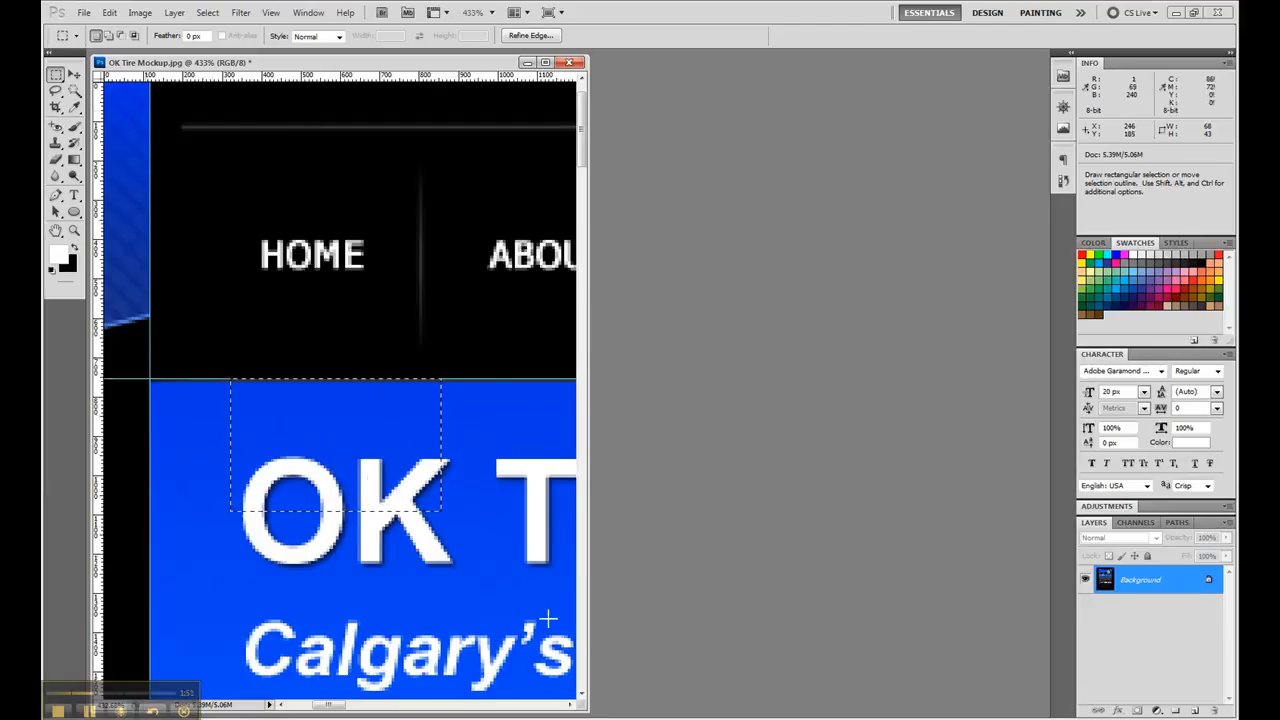
- Place horizontal guides on the upper and lower edges of the black strip between the header banner and the blue services section
scroll(578, 664, "down", 10)
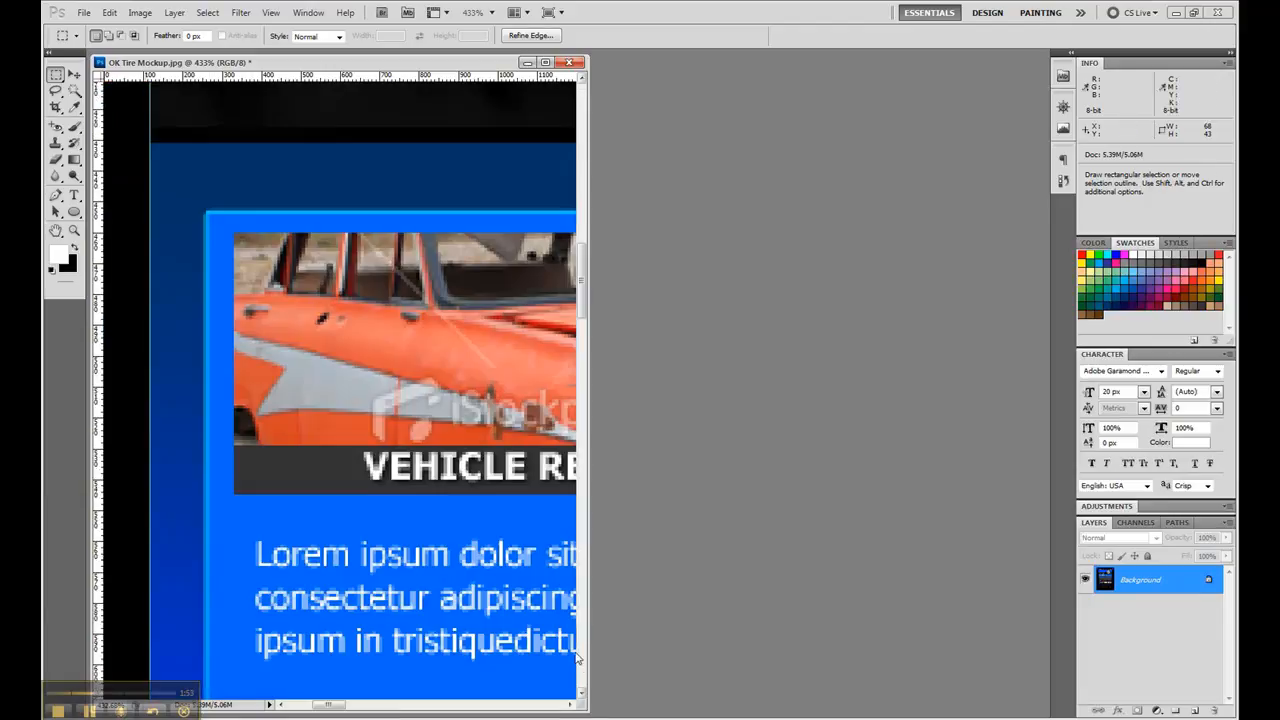
scroll(248, 125, "up", 3)
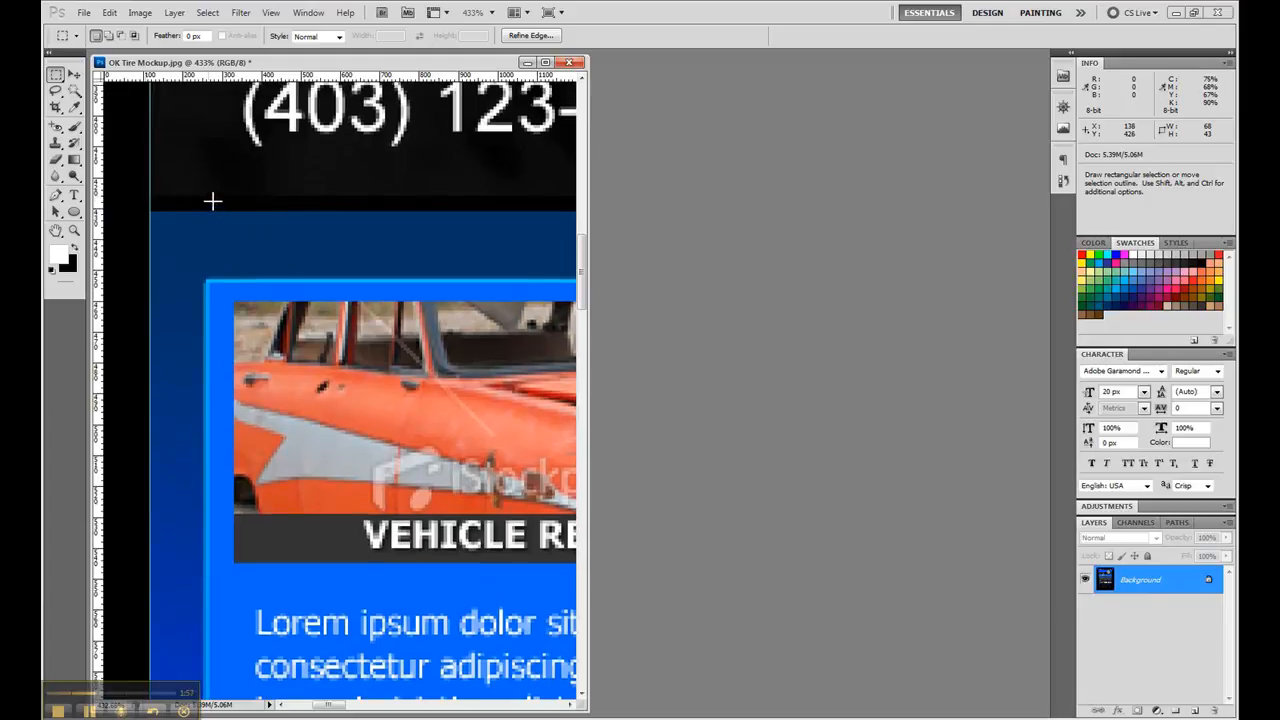
left_click_drag(246, 248, 208, 224)
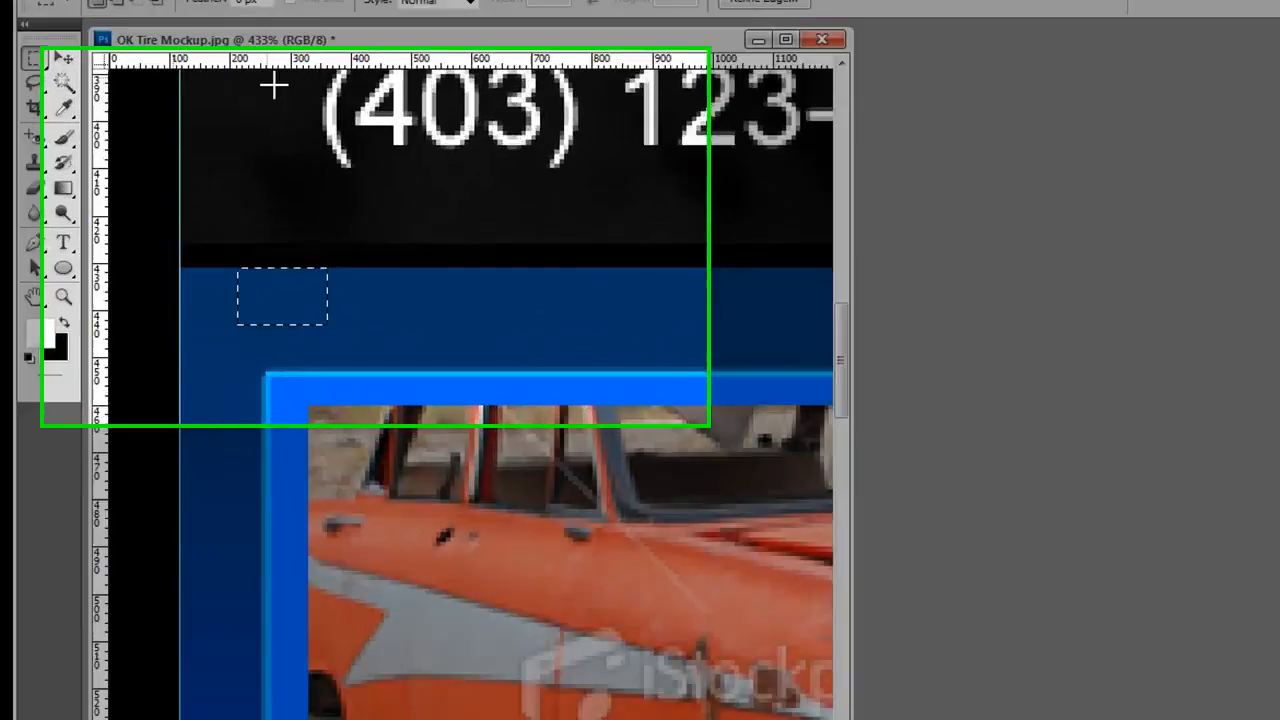
left_click_drag(211, 77, 153, 209)
left_click_drag(258, 407, 254, 420)
left_click_drag(362, 271, 558, 372)
left_click_drag(457, 34, 350, 368)
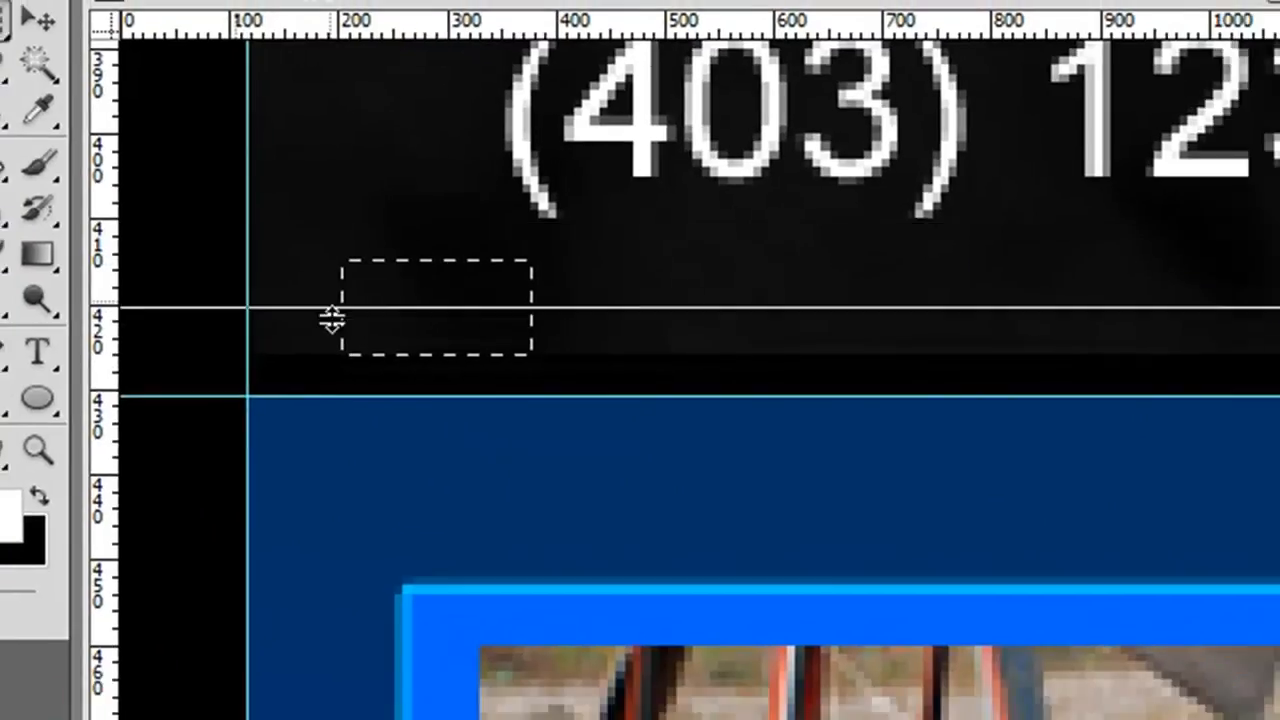
mouse_move(207, 217)
left_mouse_down()
mouse_move(215, 228)
mouse_move(204, 221)
left_mouse_up()
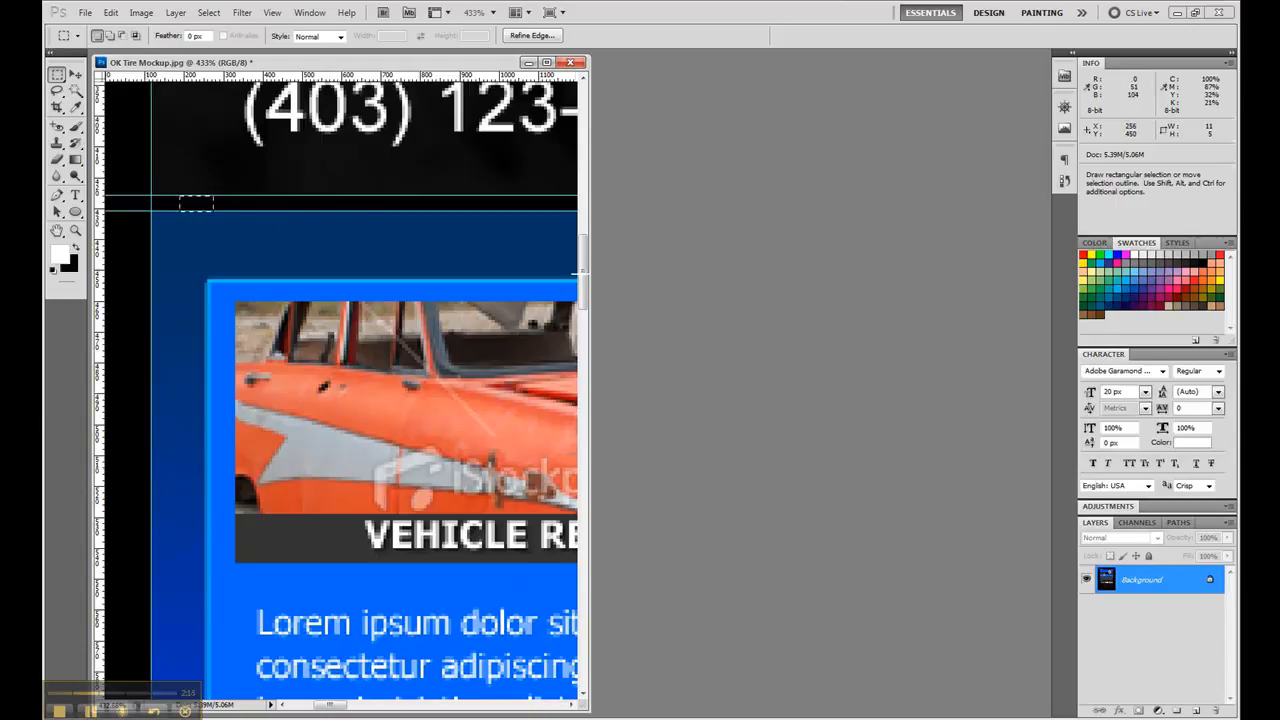
- Place horizontal guides at the bottom of the blue services section and at the top edge of the dark grey text area
scroll(252, 379, "down", 10)
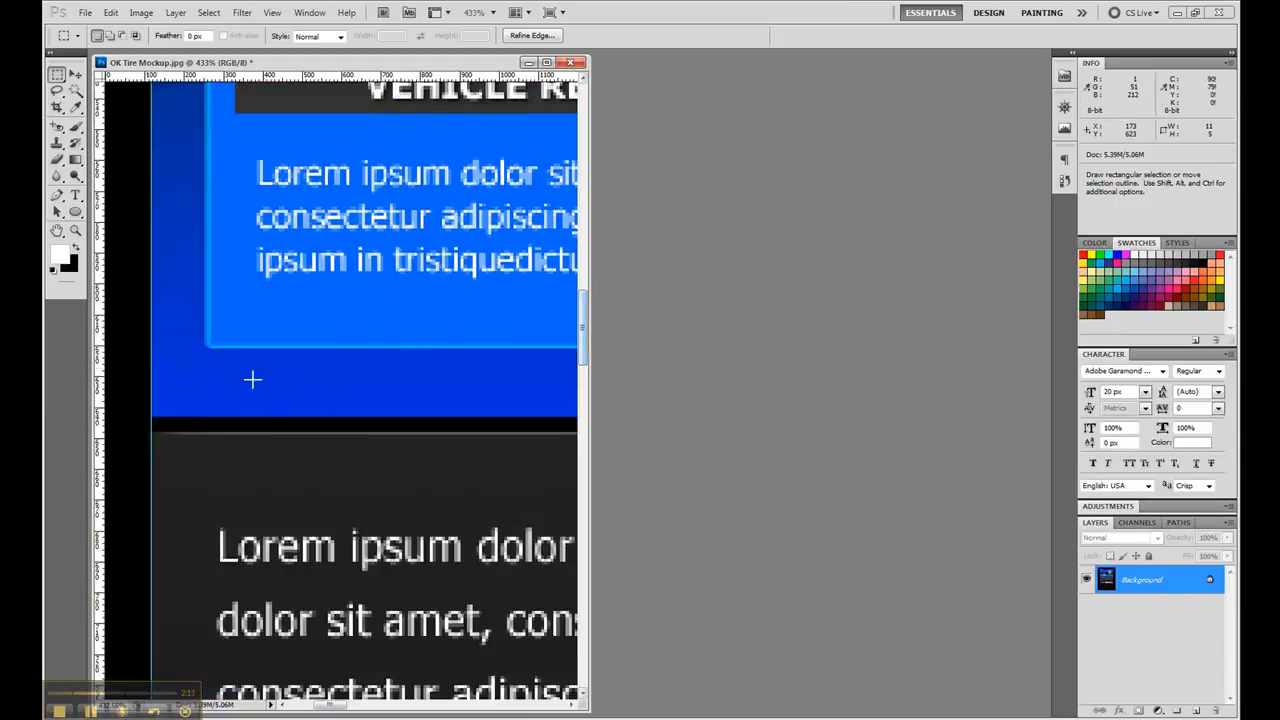
left_click_drag(154, 390, 172, 409)
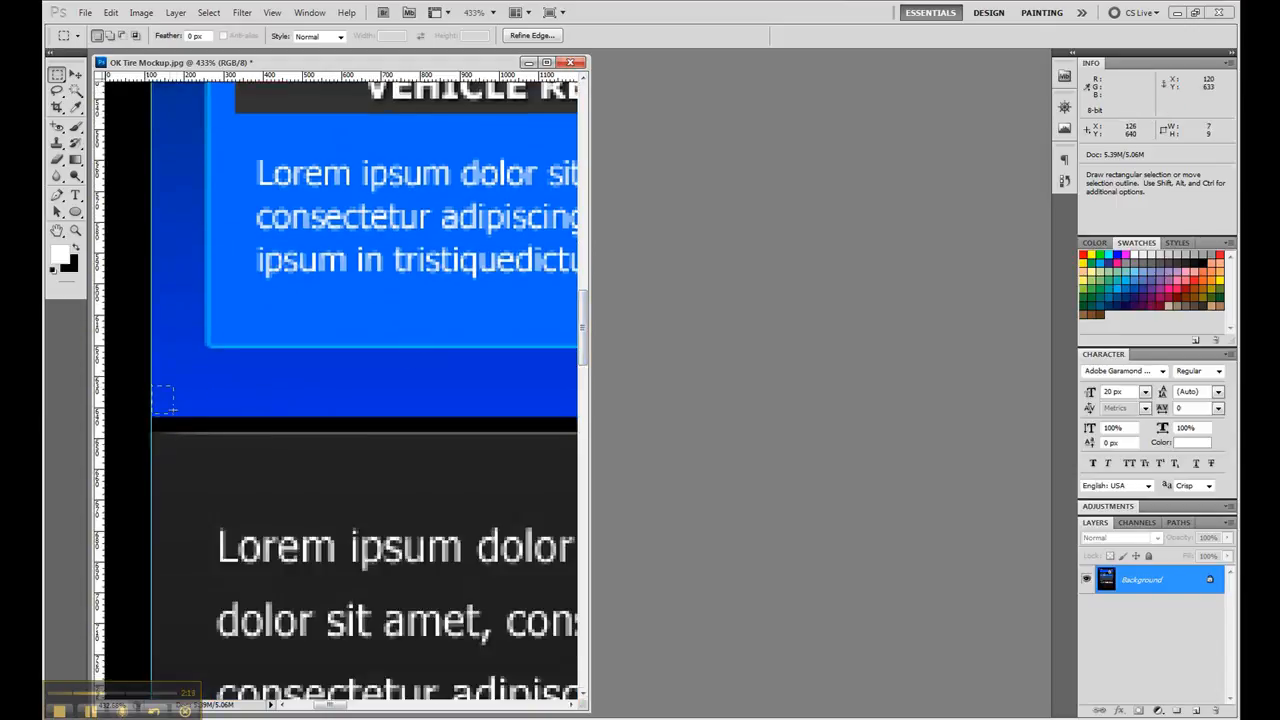
left_click_drag(244, 77, 248, 416)
left_click_drag(230, 477, 201, 443)
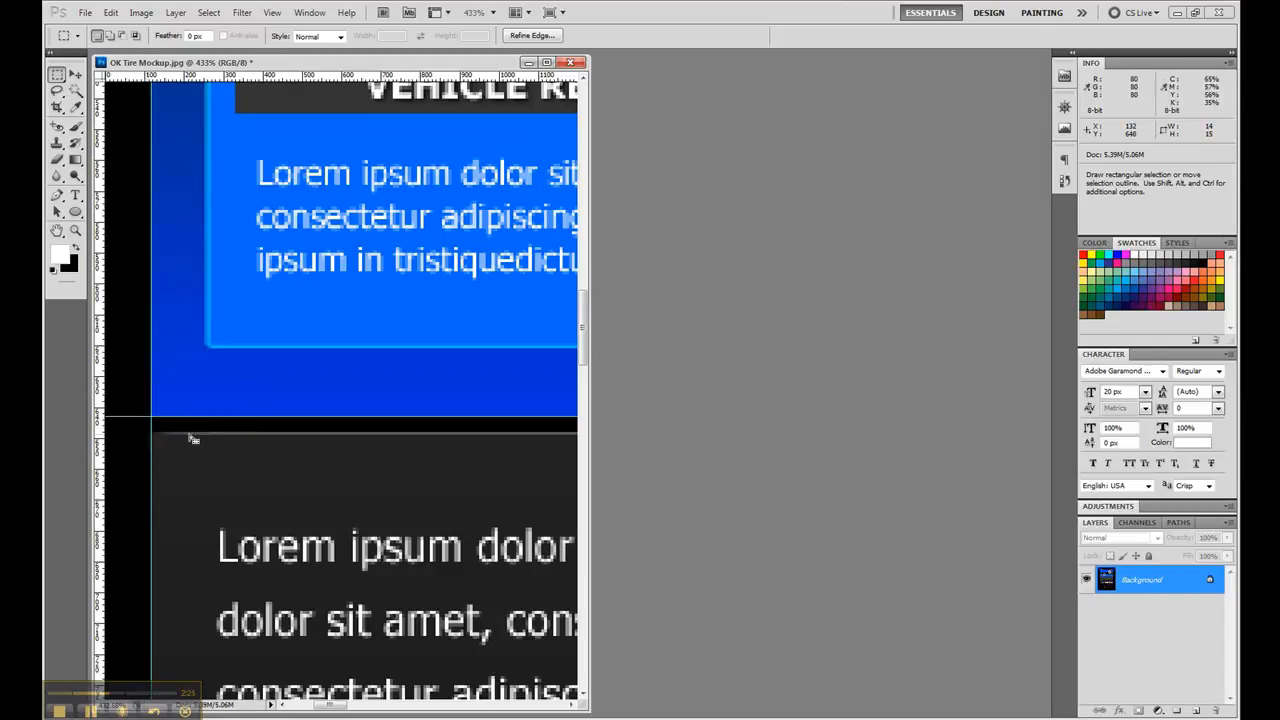
left_click_drag(238, 78, 240, 105)
left_click_drag(262, 220, 309, 430)
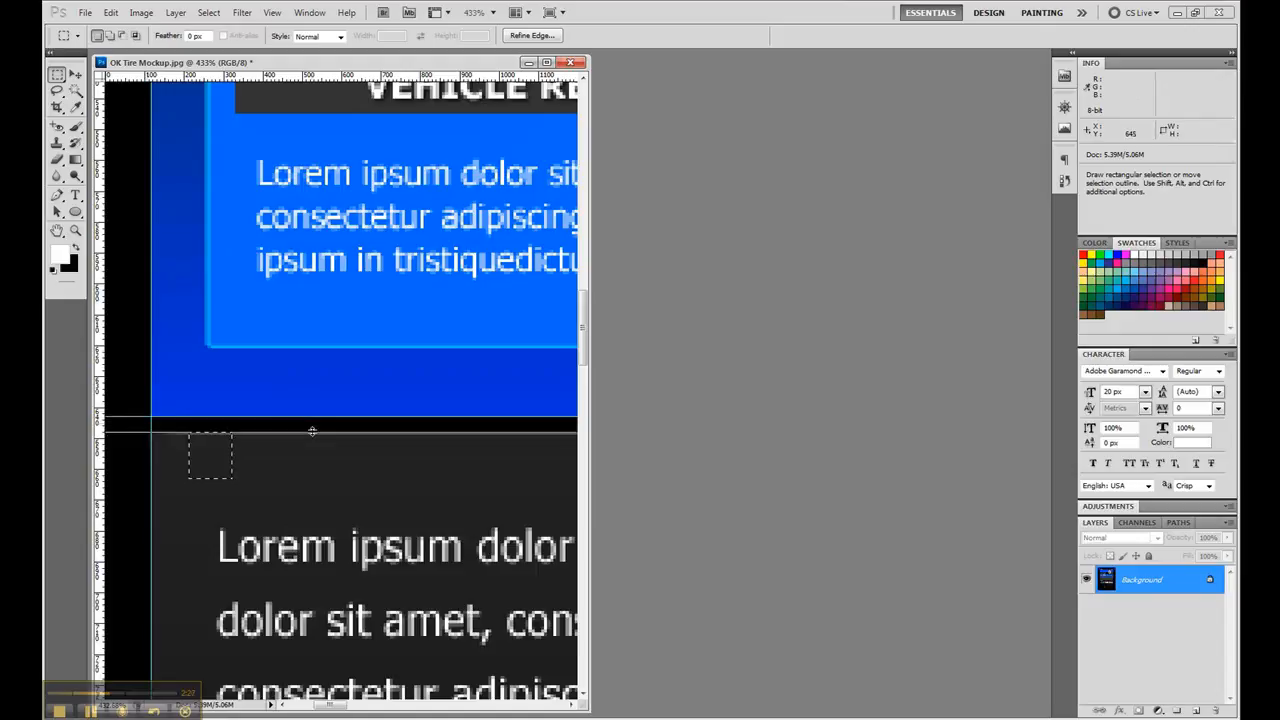
- Place a horizontal guide on the top edge and a vertical guide on the left edge of the three-column Our Location panel
left_click_drag(583, 343, 583, 493)
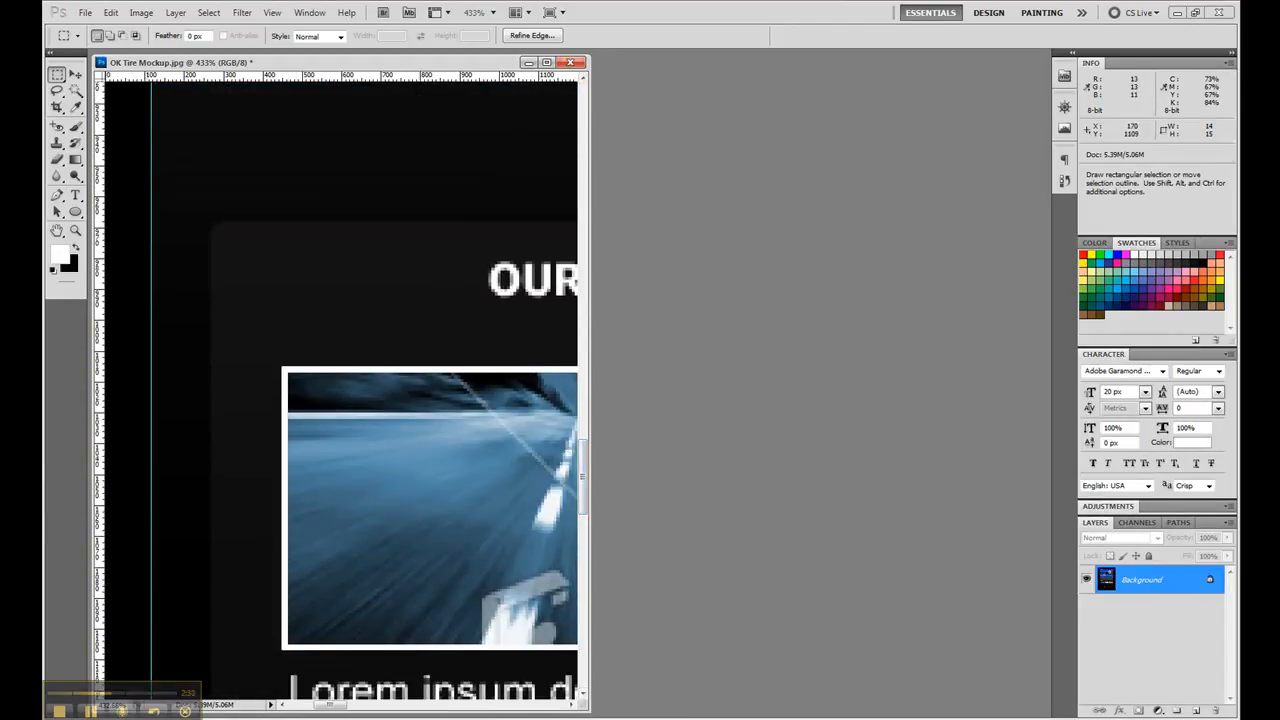
left_click_drag(358, 248, 307, 229)
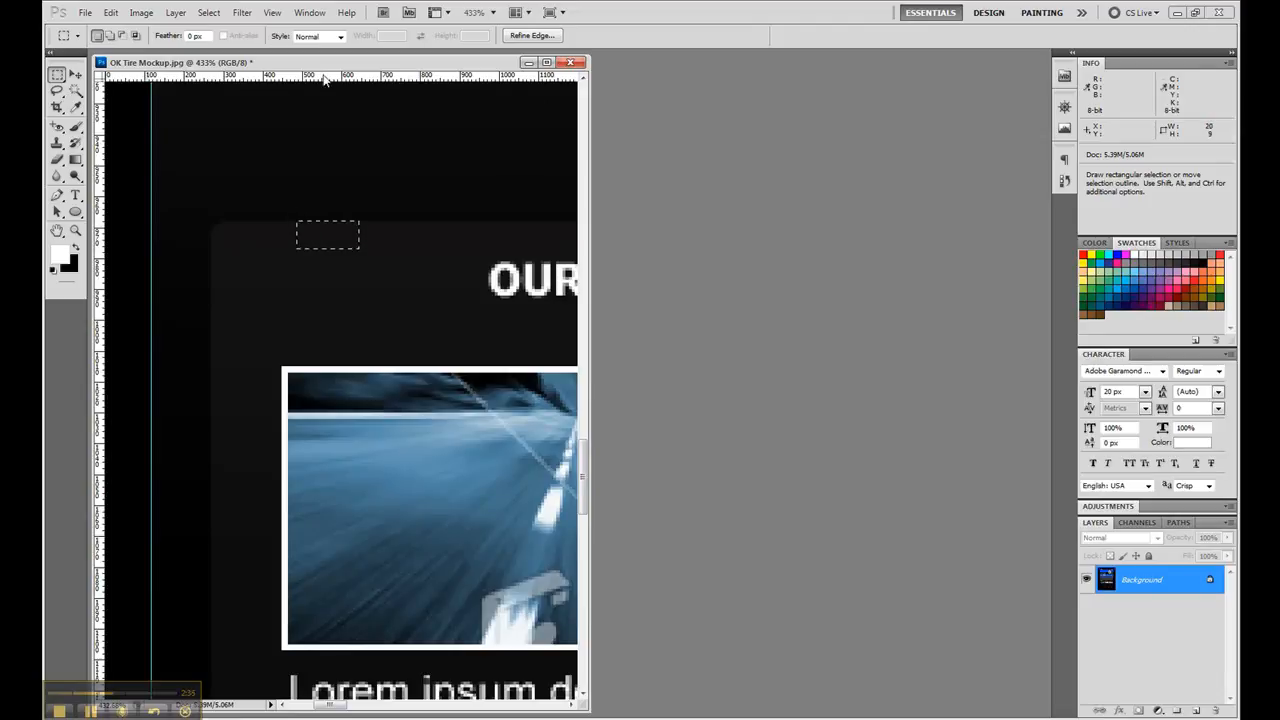
left_click_drag(323, 77, 371, 219)
left_click_drag(233, 440, 247, 477)
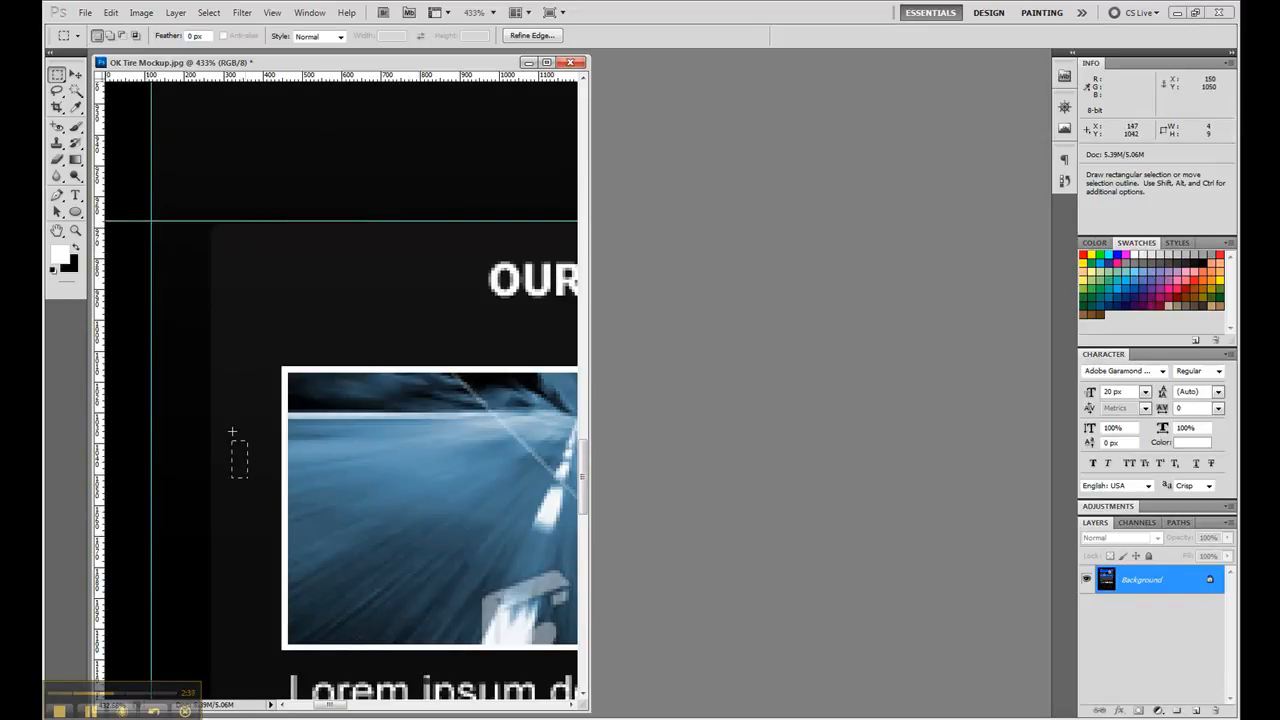
left_click_drag(216, 405, 215, 404)
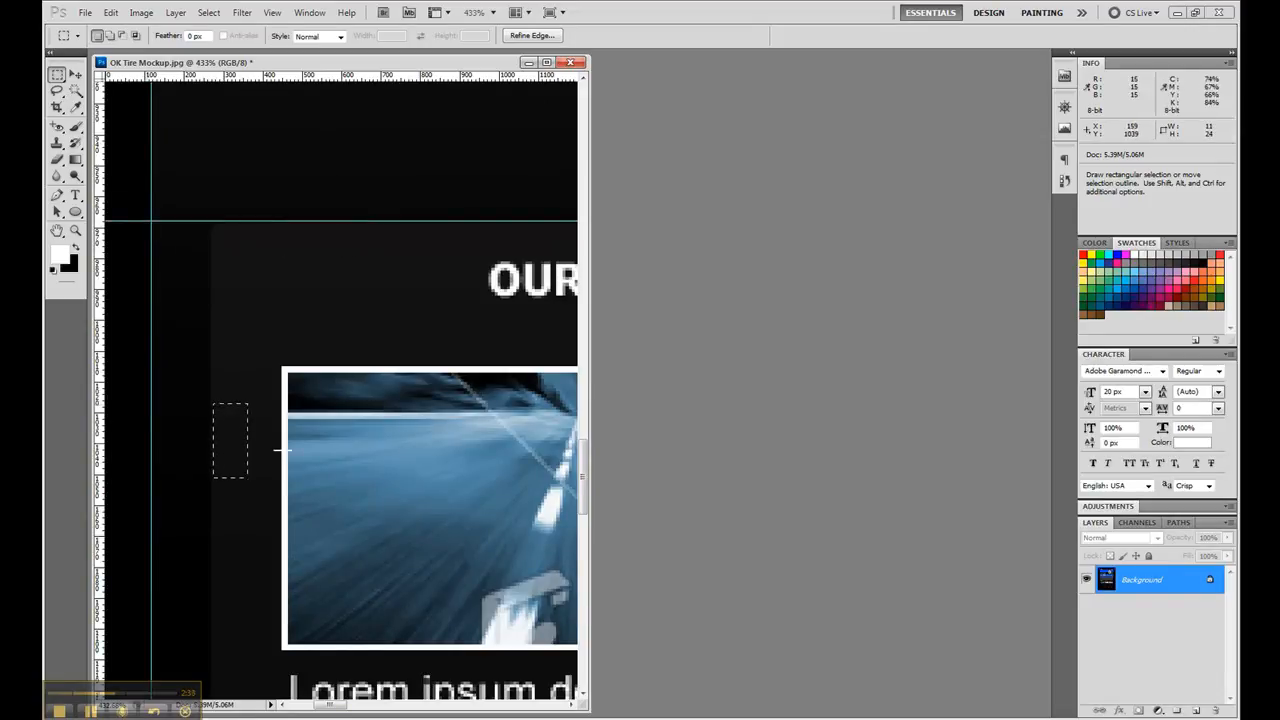
key("Left")
left_click_drag(102, 578, 210, 566)
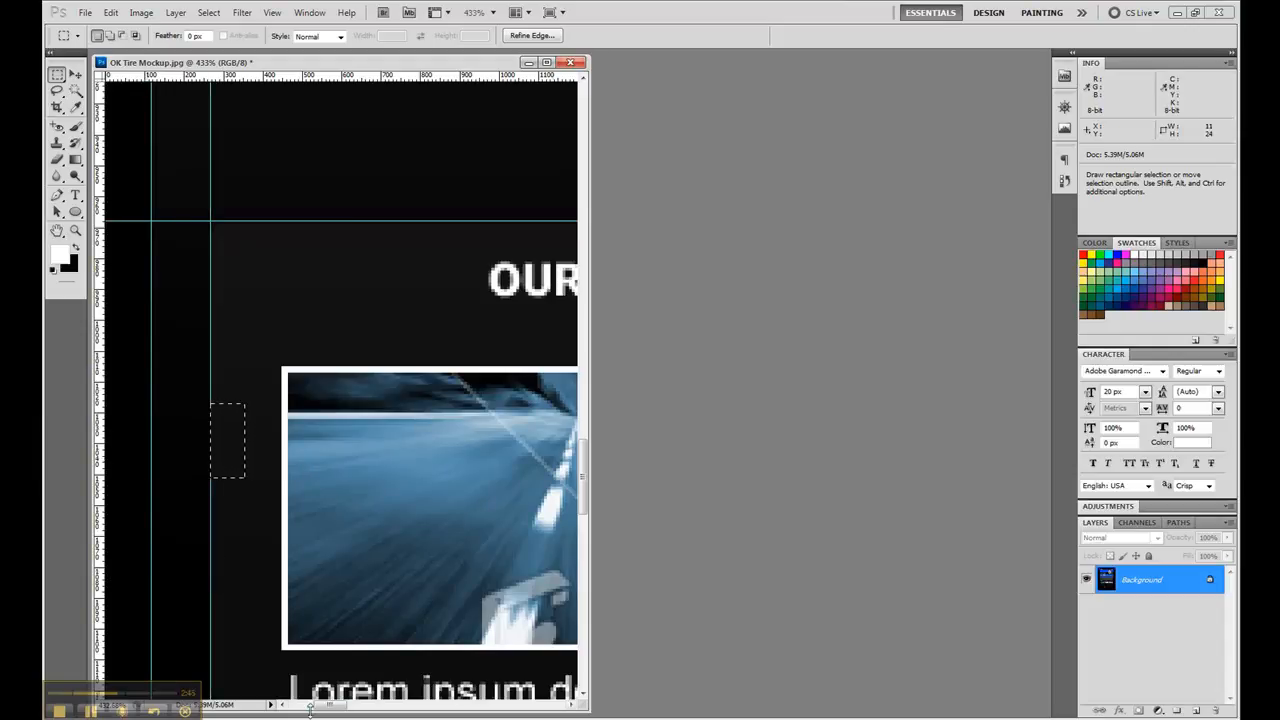
- Place a vertical guide on the right edge and a horizontal guide on the bottom edge of the three-column panel
left_click_drag(310, 706, 537, 689)
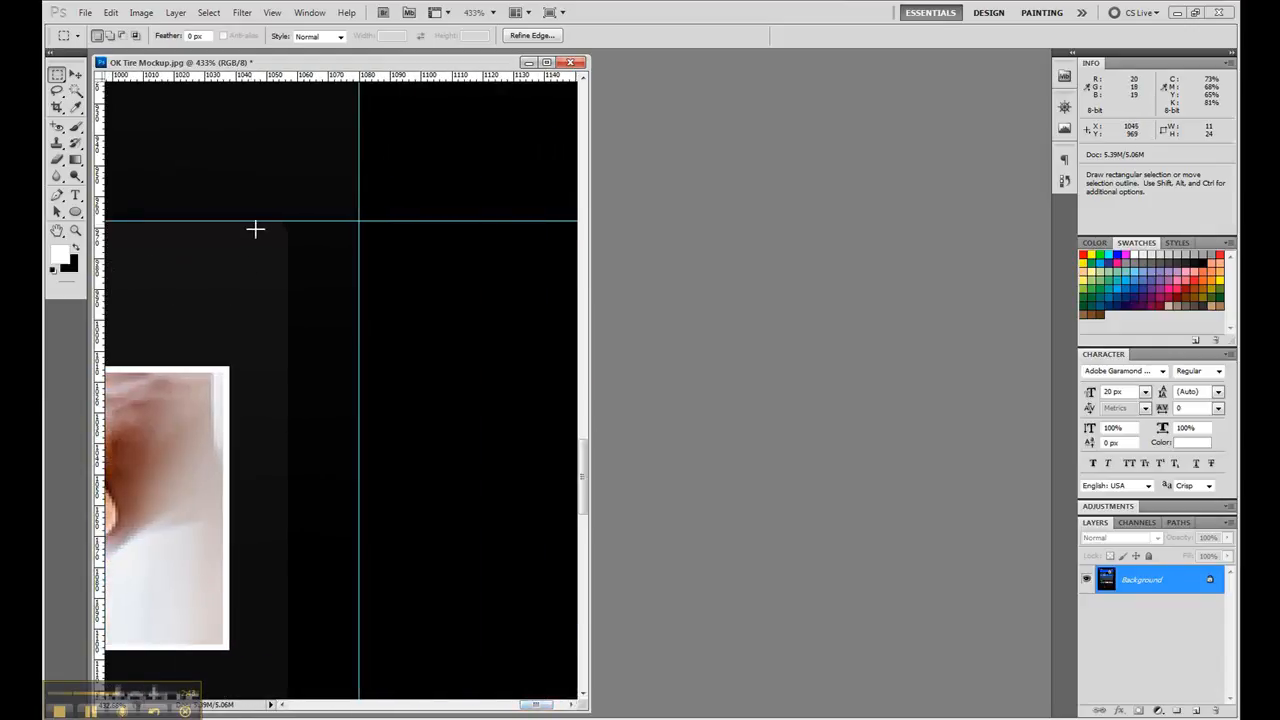
left_click_drag(248, 222, 287, 267)
left_click_drag(99, 393, 287, 372)
left_click_drag(582, 467, 557, 574)
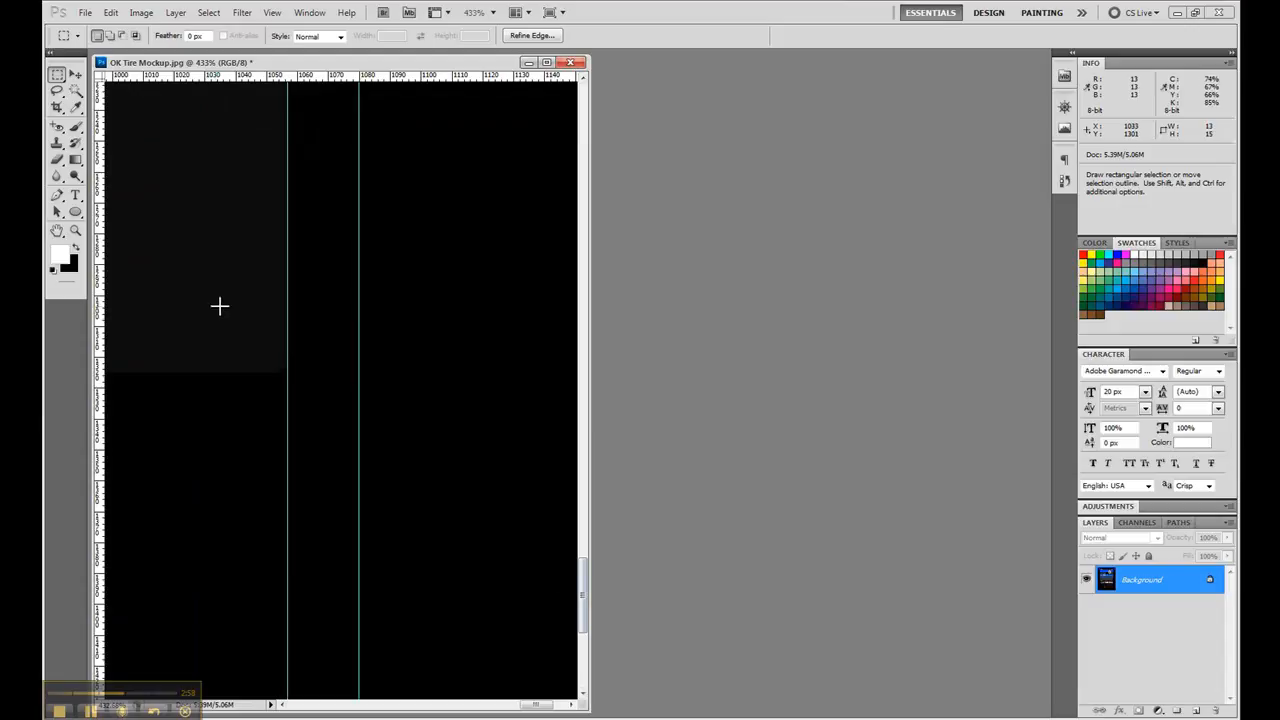
left_click_drag(213, 297, 266, 372)
left_click_drag(268, 76, 277, 372)
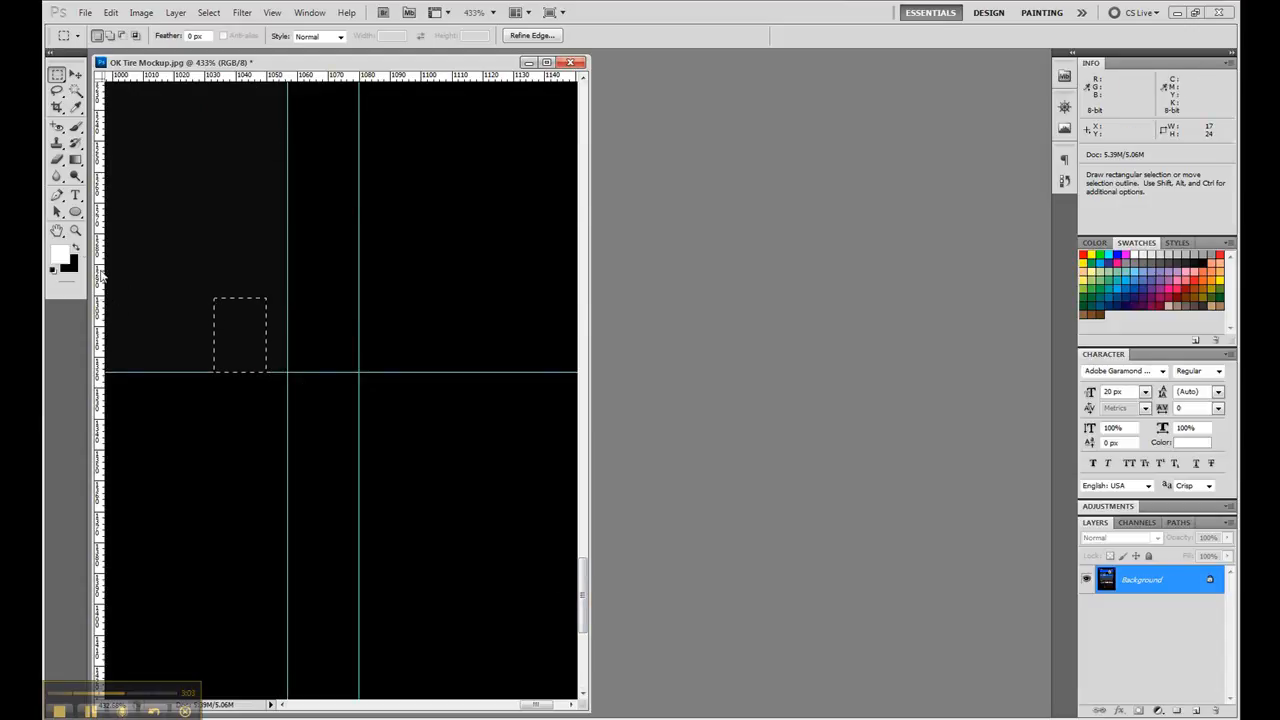
- Fit the whole mockup in view, collapse the Swatches and Character panels, and widen the document window
double_click(57, 230)
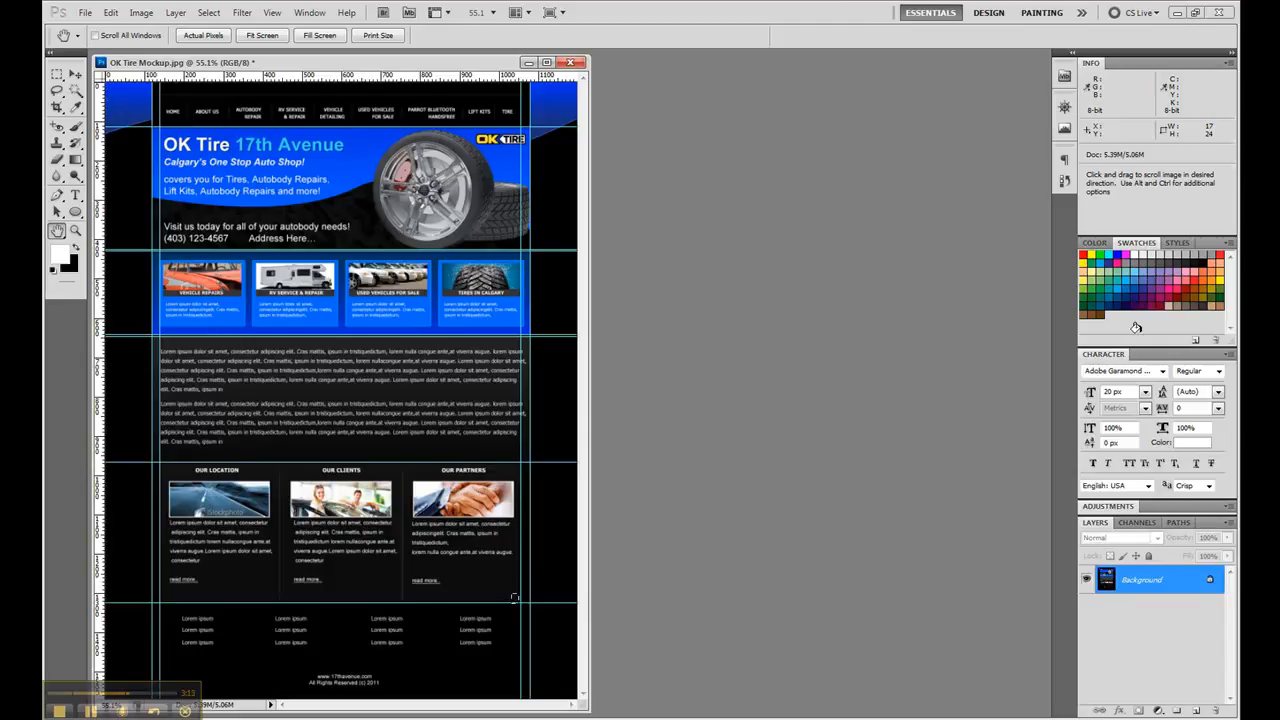
double_click(1117, 356)
double_click(1136, 244)
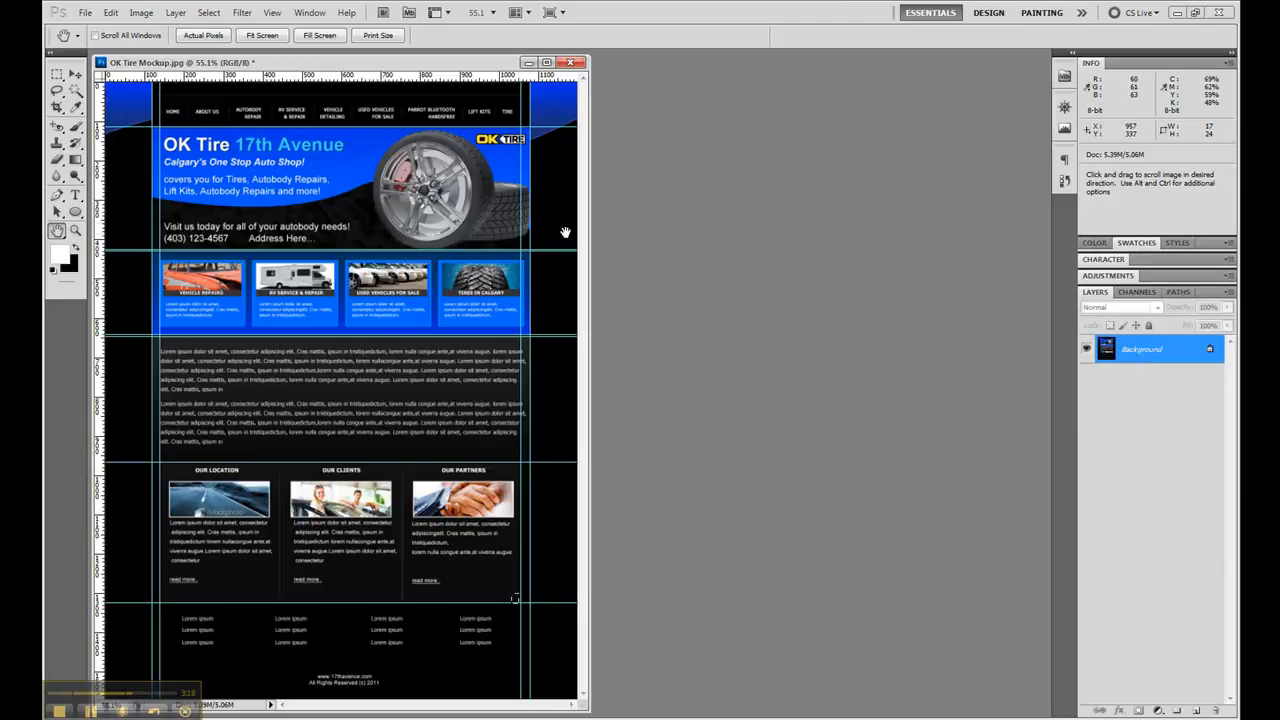
left_click_drag(590, 228, 965, 228)
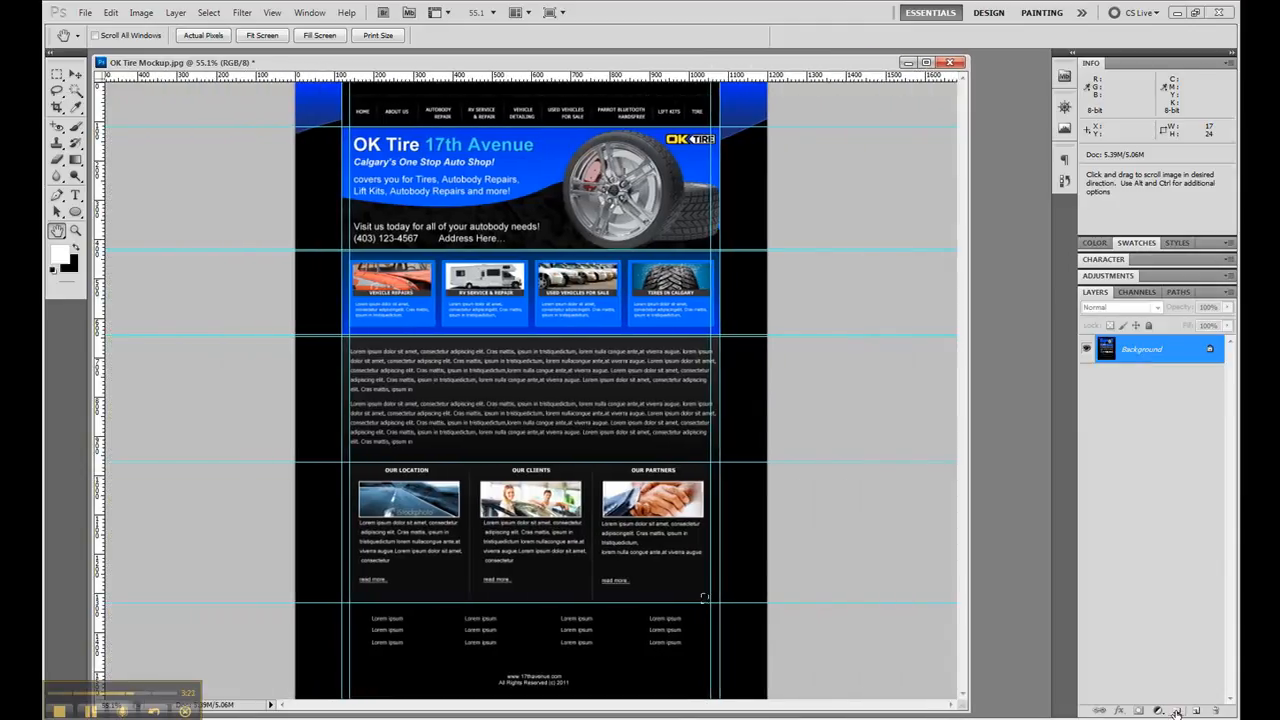
- Select the full-height page area between the outer vertical guides, 960 × 1570 px, and cut it onto a new layer
key("m")
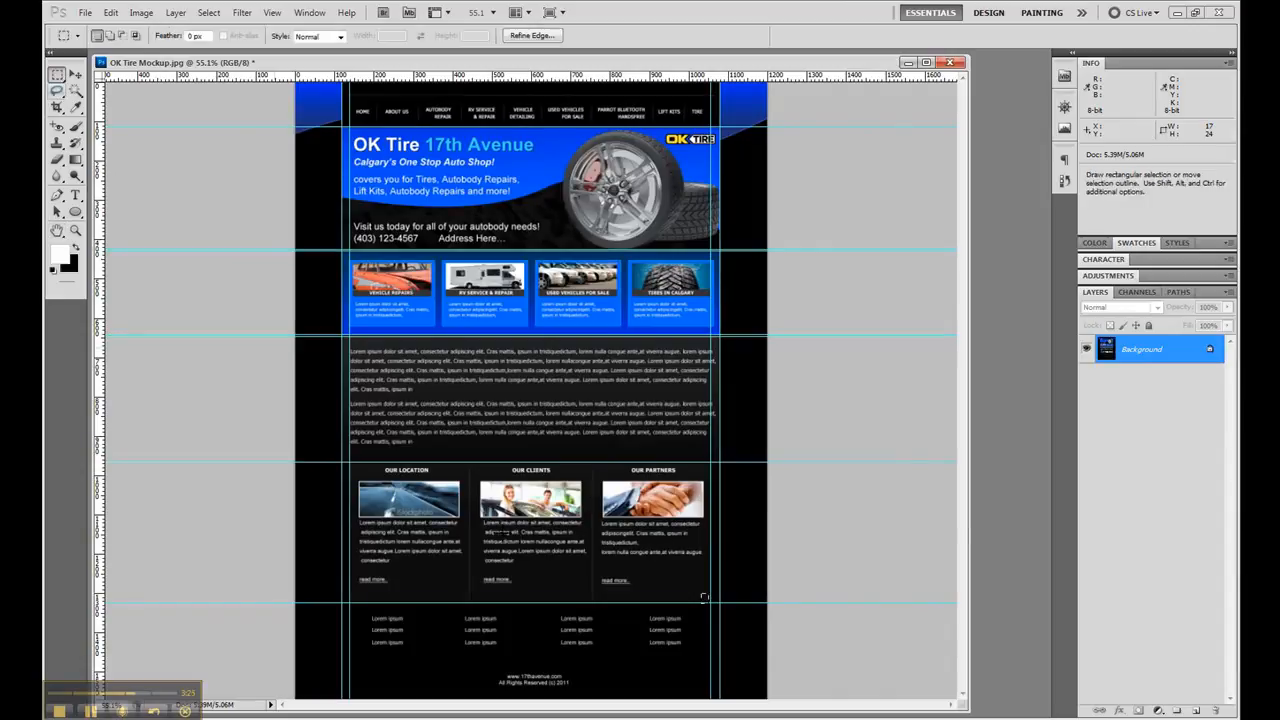
left_click(75, 230)
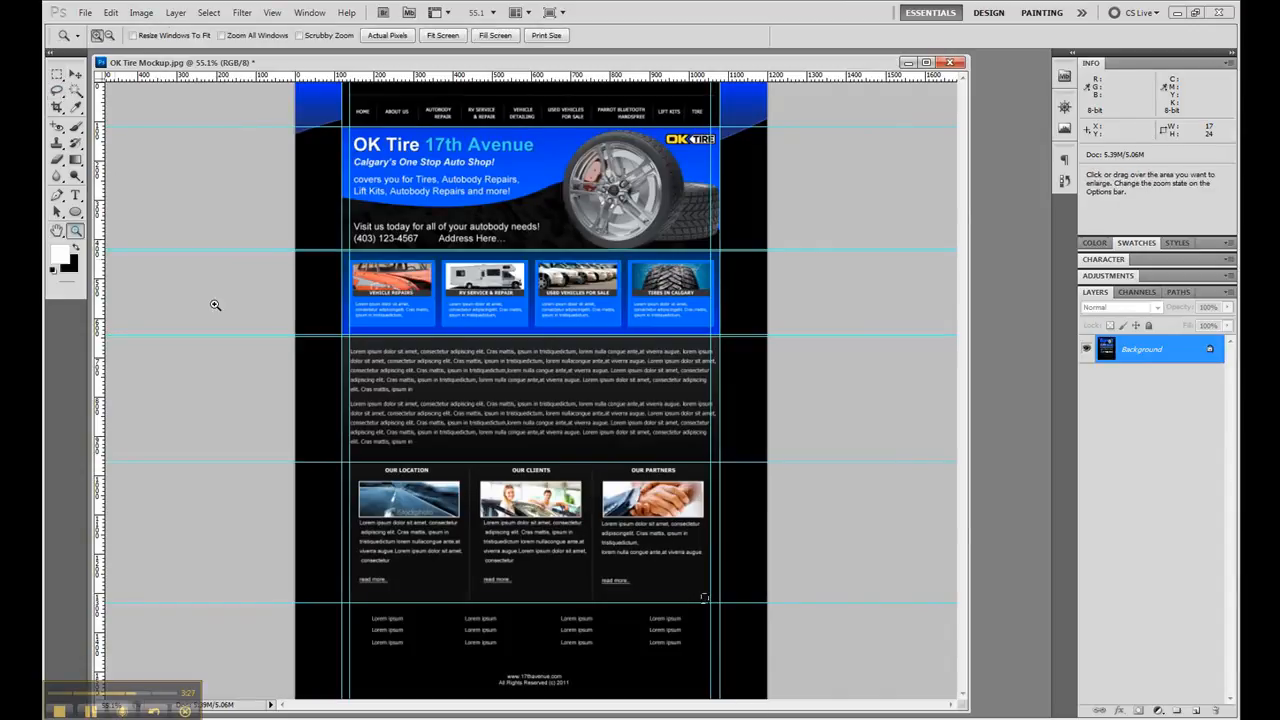
left_click(509, 589, "alt")
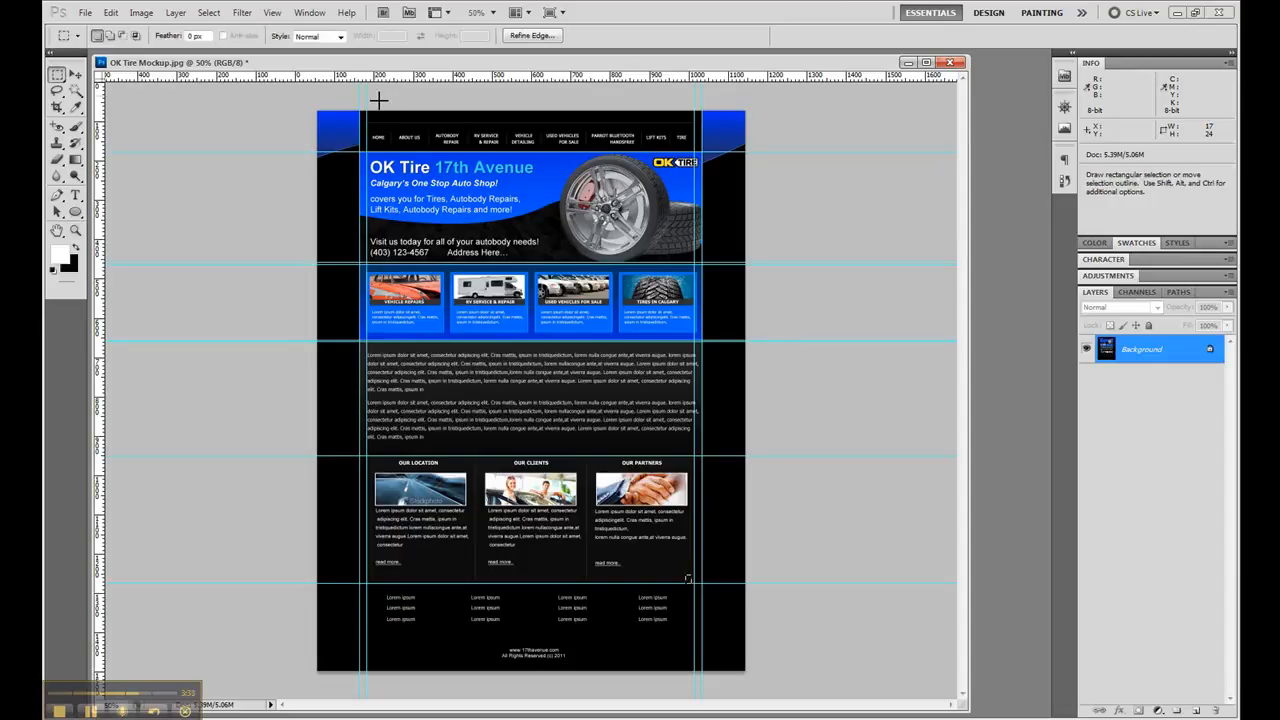
left_click_drag(361, 110, 702, 670)
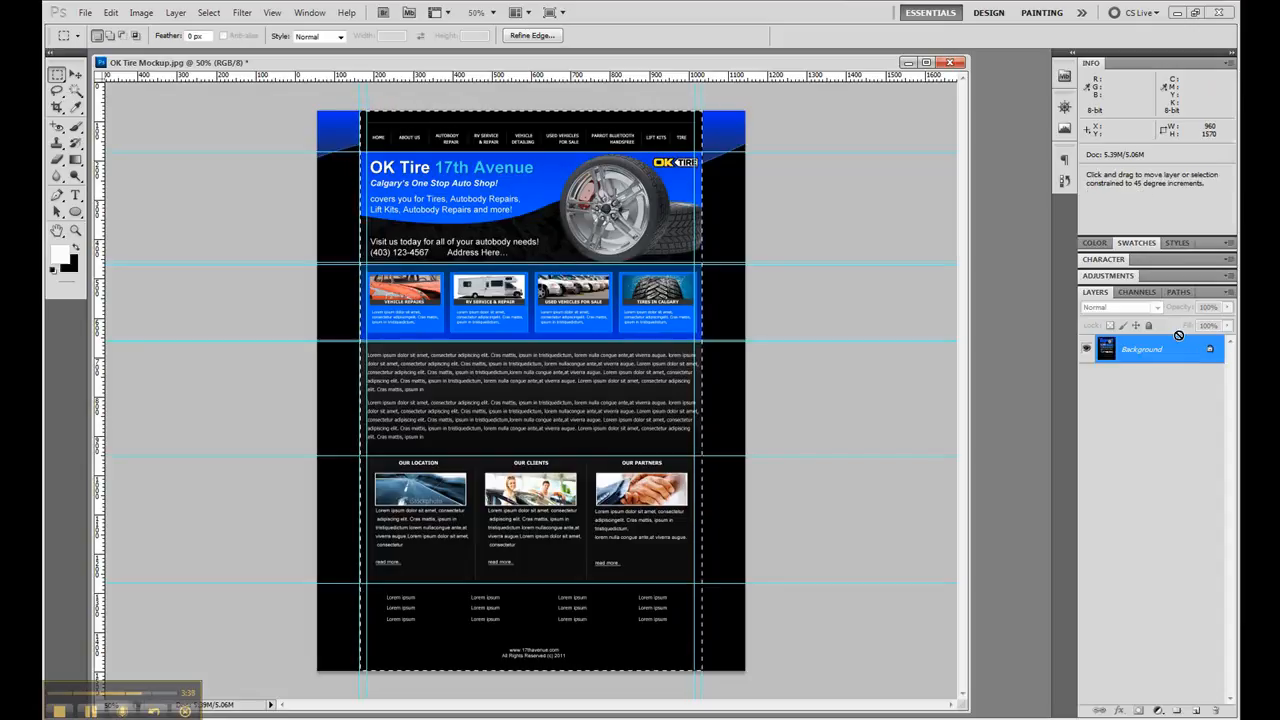
key("ctrl+j")
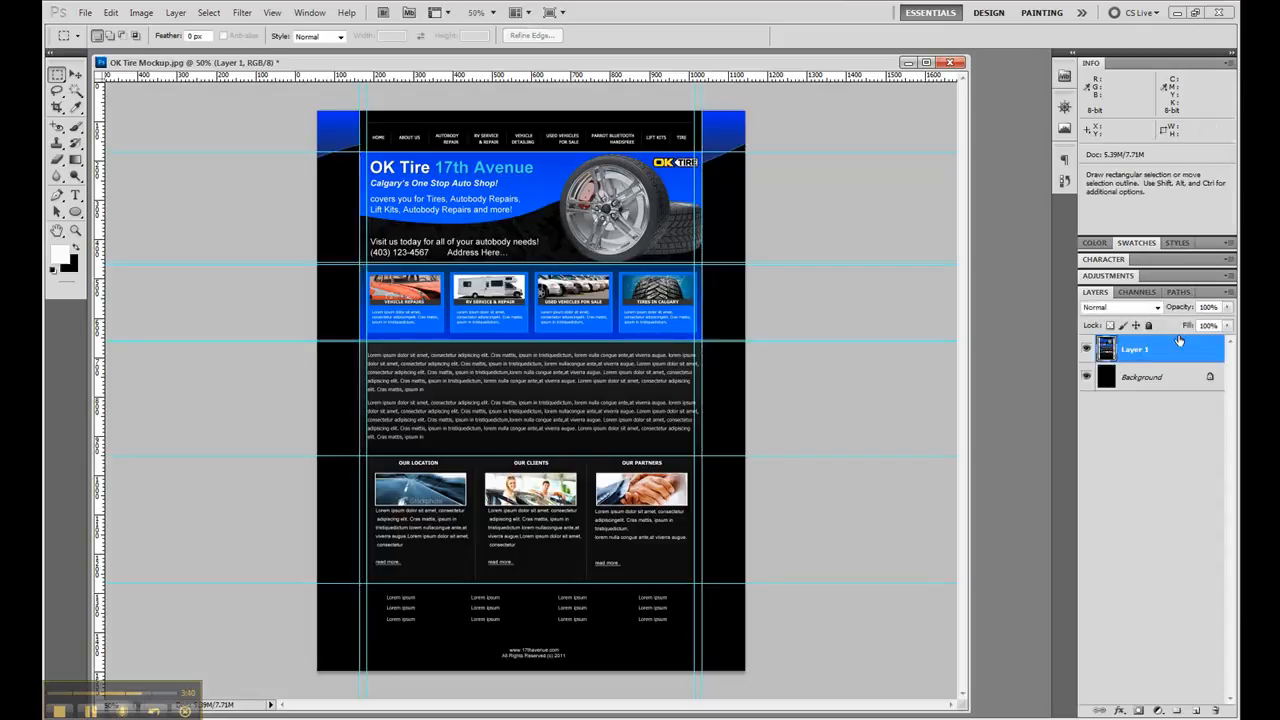
- Toggle the new layer's visibility to check what was separated from the background
left_click(1087, 350)
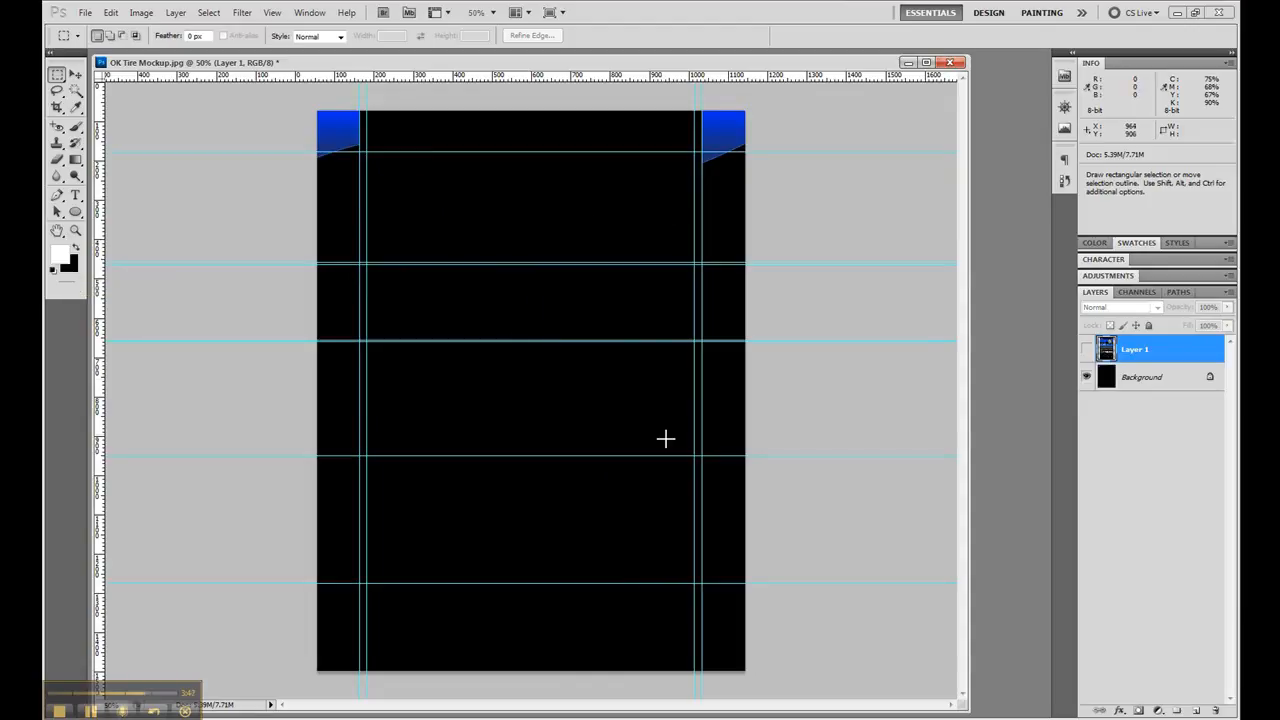
left_click(1087, 350)
left_click(1086, 350)
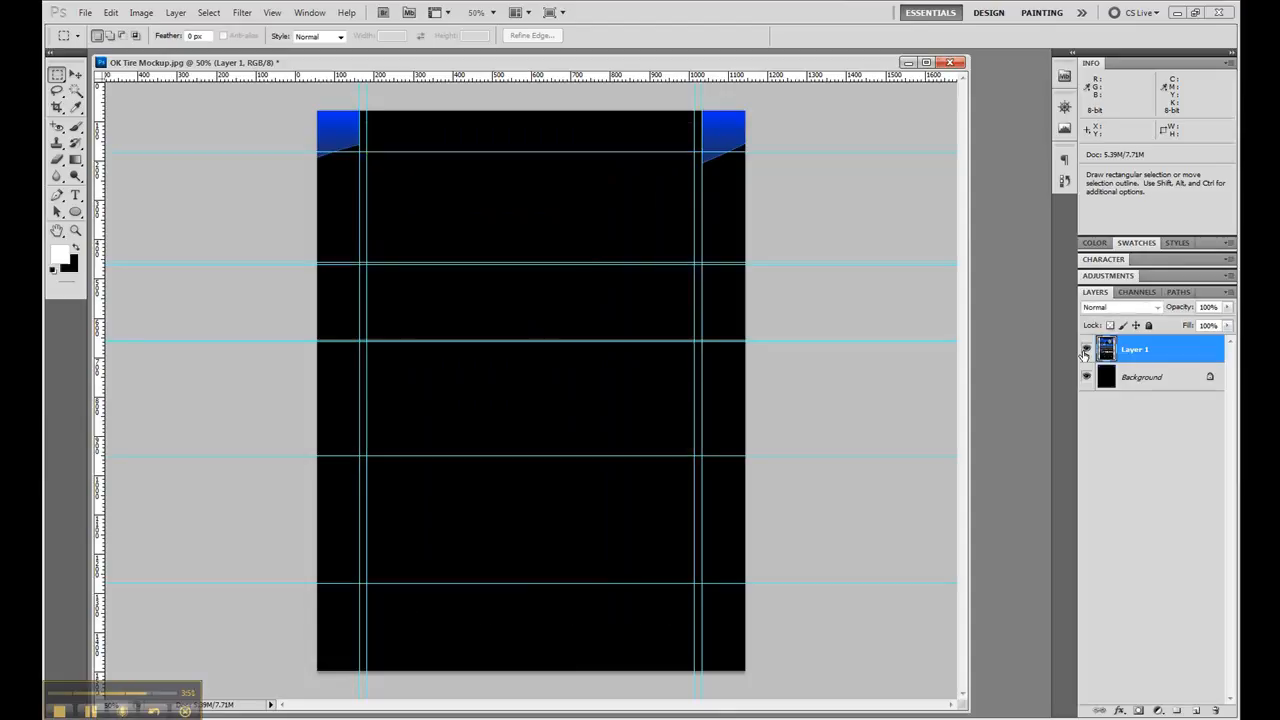
left_click(1086, 350)
double_click(1131, 350)
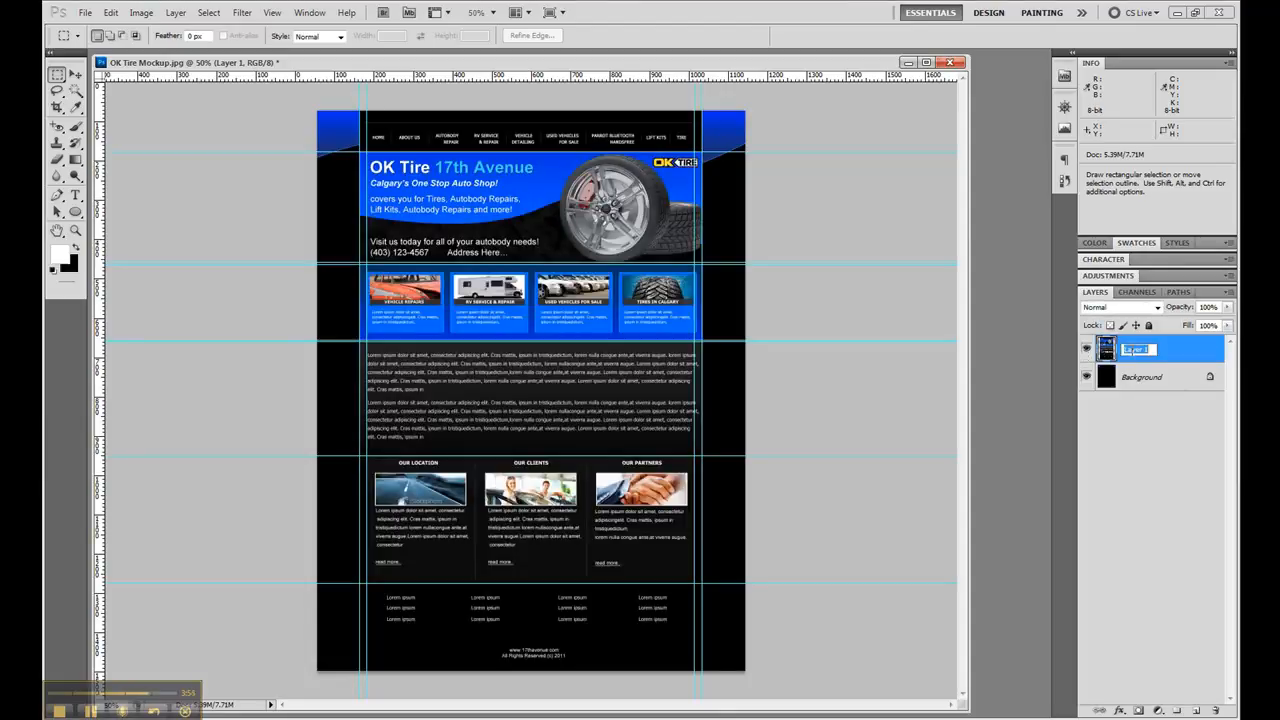
left_click(1140, 401)
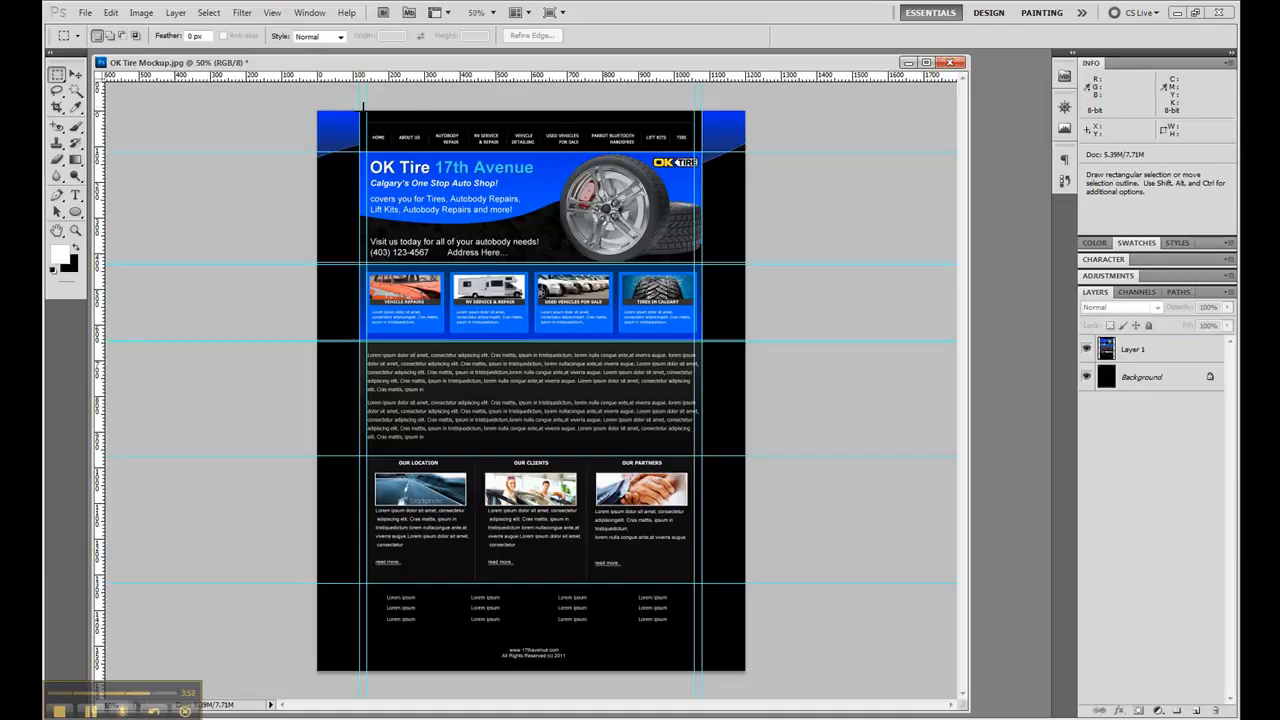
- Cut the 960 × 115 px navigation strip above the header banner from Layer 1 onto a new layer named Navigation Original
left_click_drag(361, 111, 704, 151)
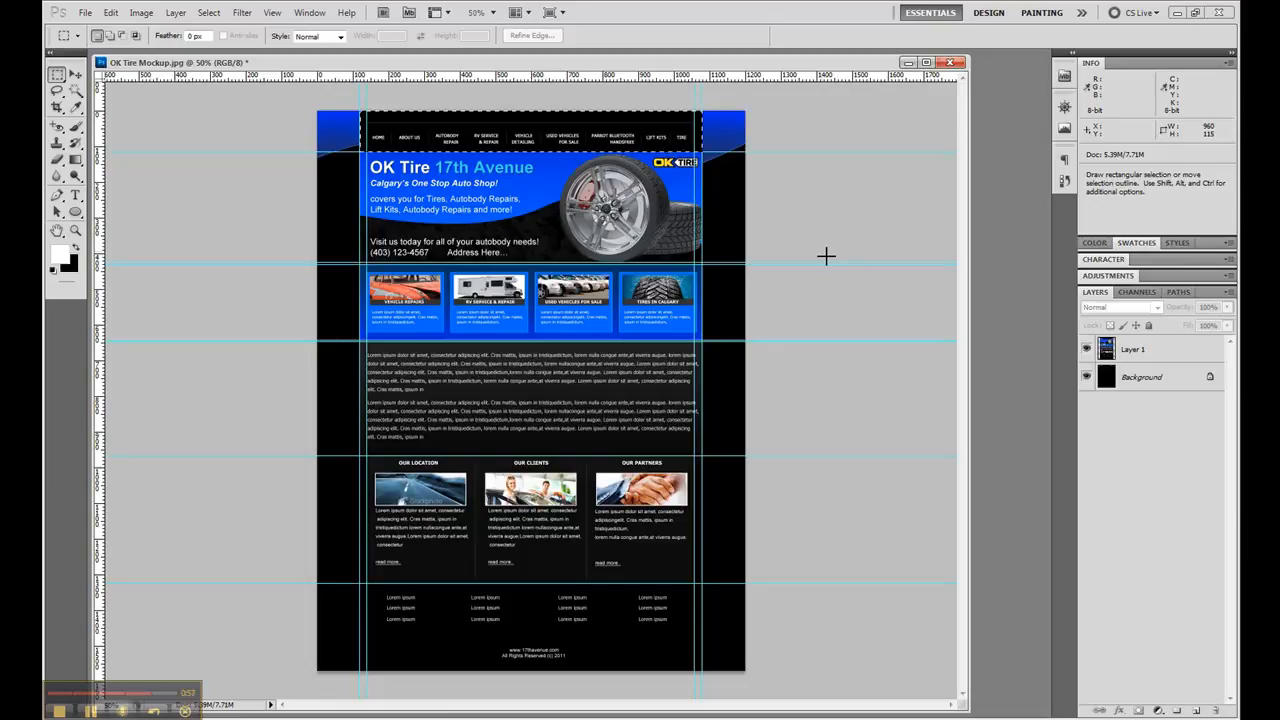
left_click(1172, 356)
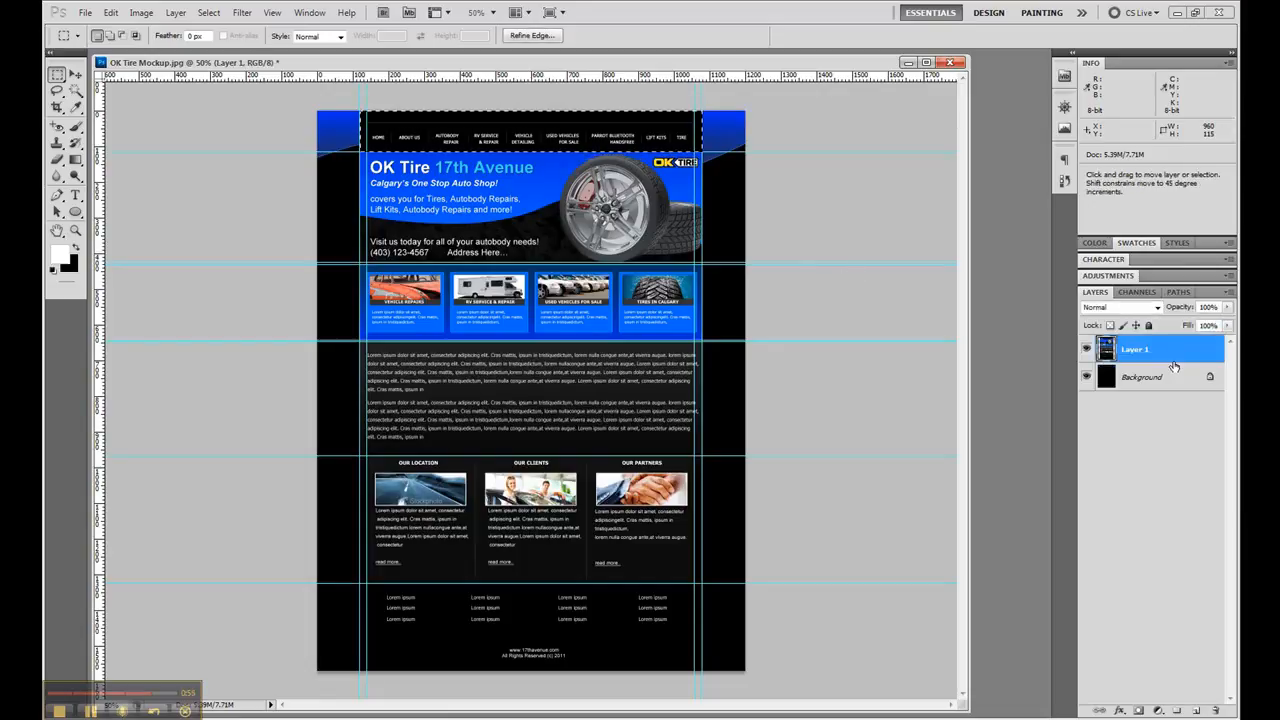
key("ctrl+j")
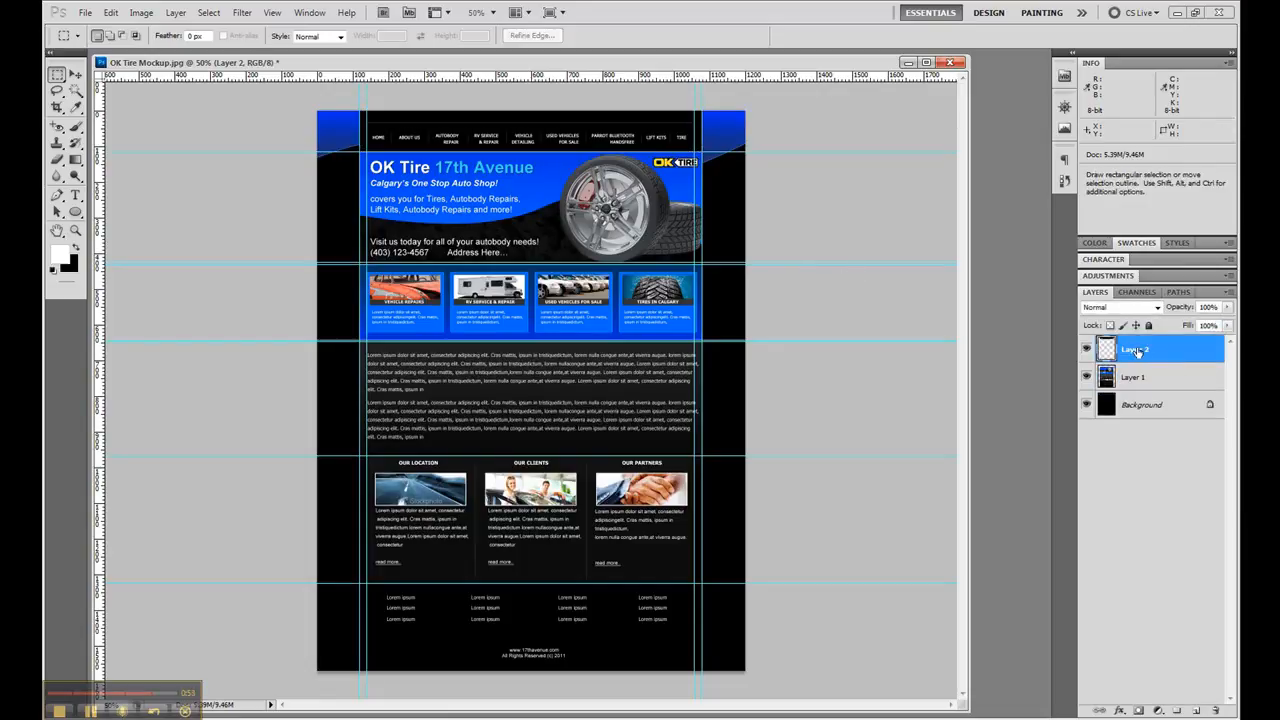
double_click(1137, 350)
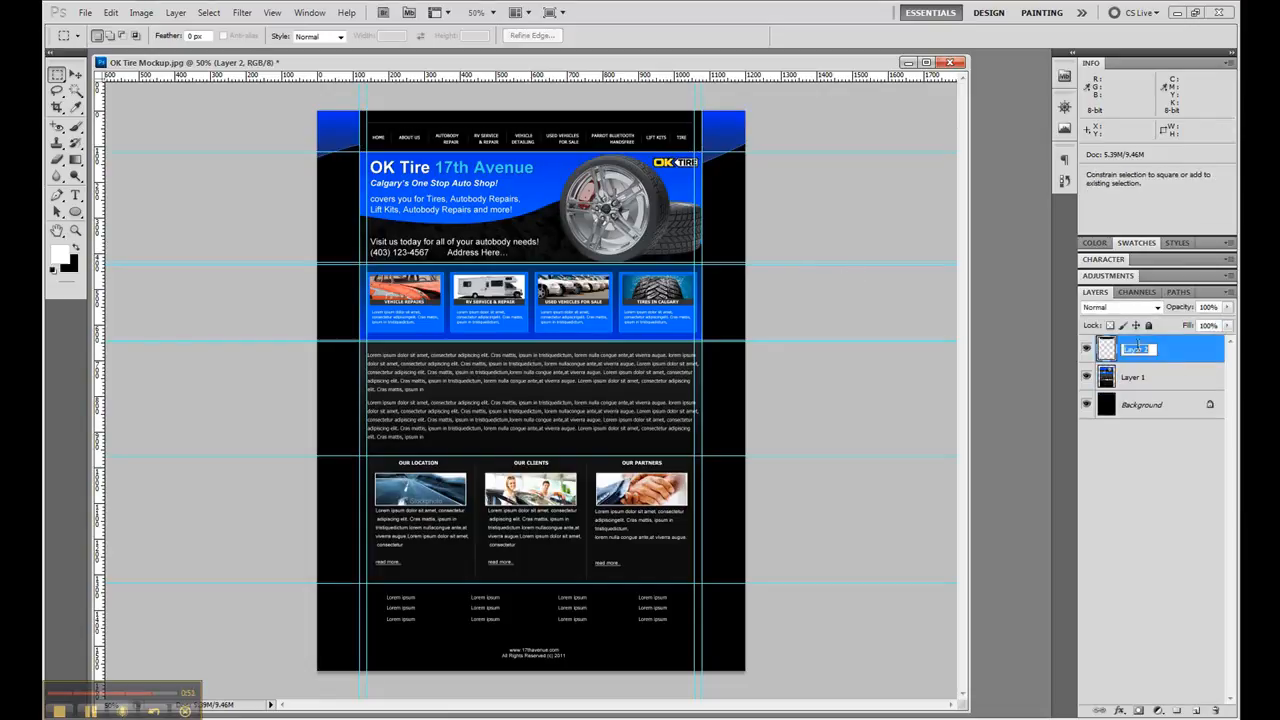
type("Navigation Original")
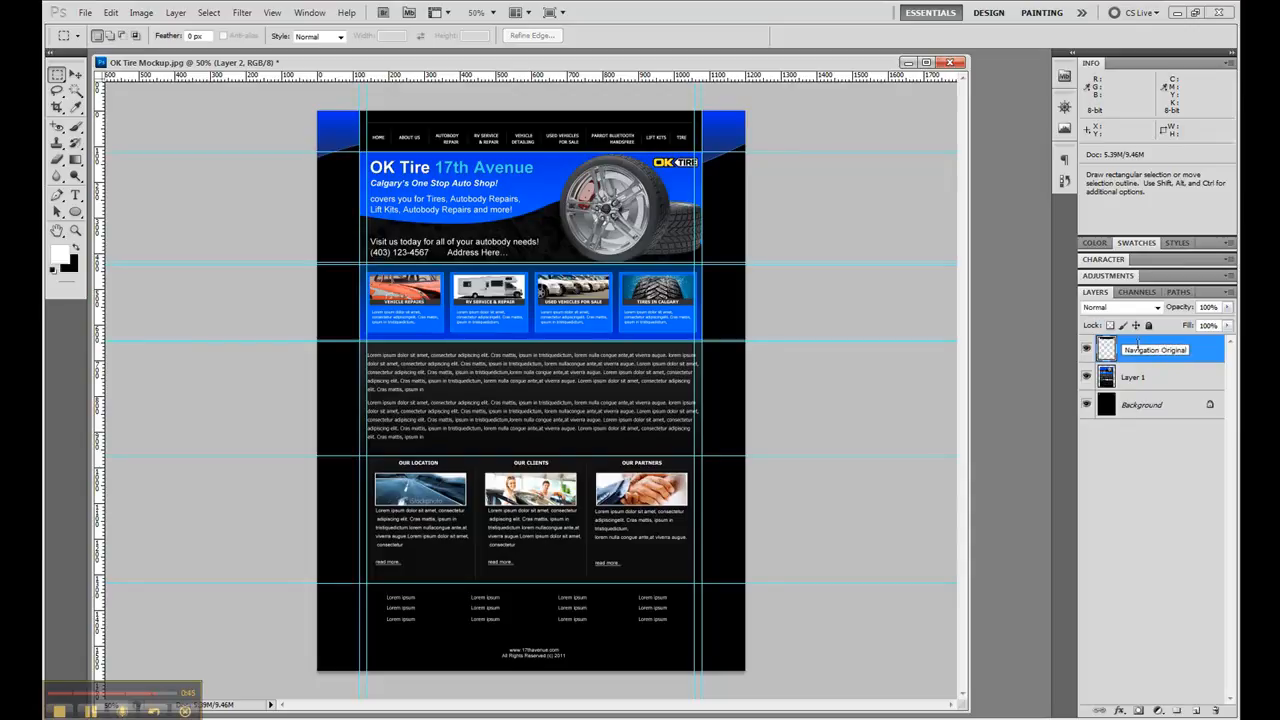
- Create a layer group named Navigation and move the Navigation Original layer into it
left_click(1177, 711)
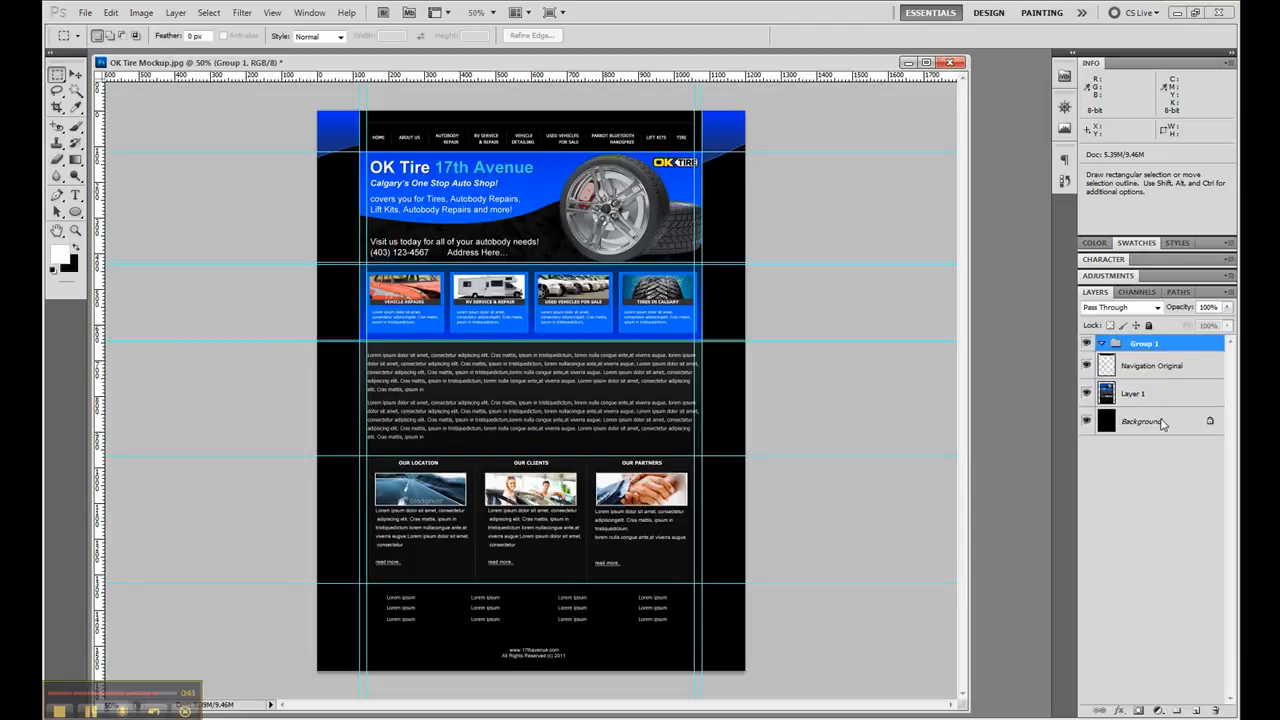
double_click(1151, 344)
type("Navigation")
key("Return")
left_click_drag(1165, 367, 1187, 346)
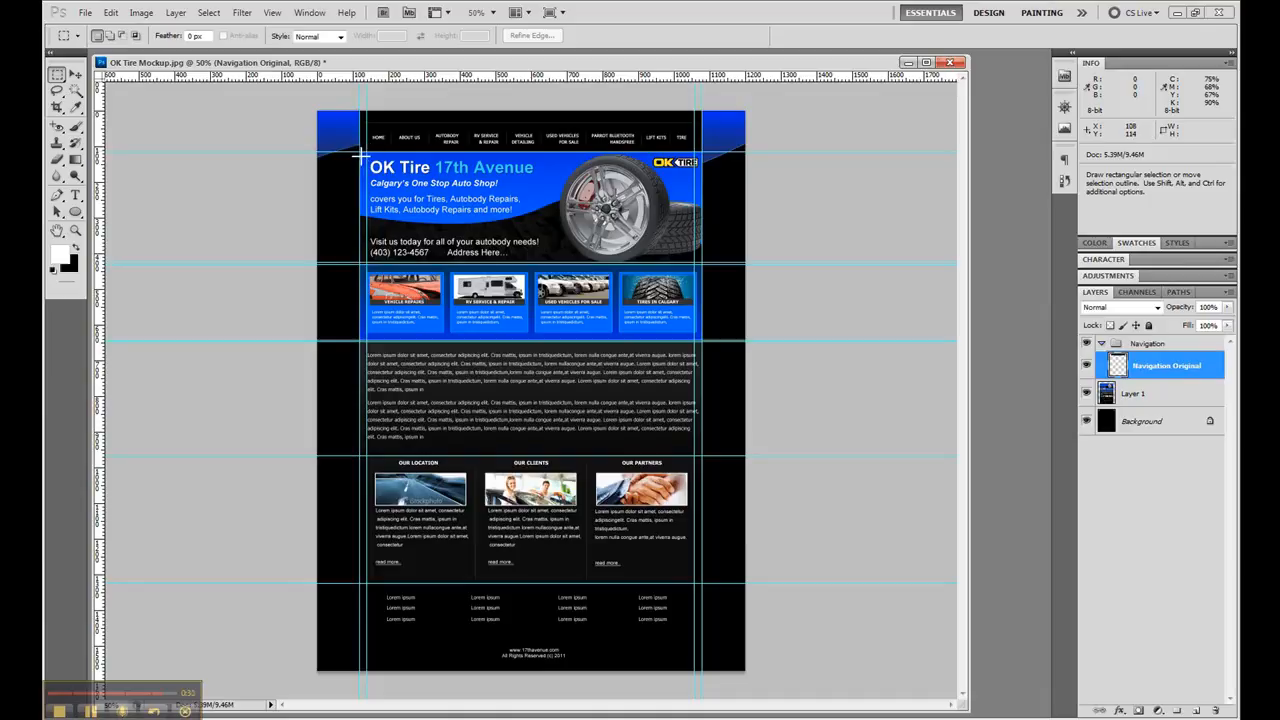
- Cut the 960 × 311 px header banner from Layer 1 onto a new layer named Masthead
left_click_drag(362, 152, 579, 226)
left_click_drag(700, 230, 701, 262)
left_click(1152, 396)
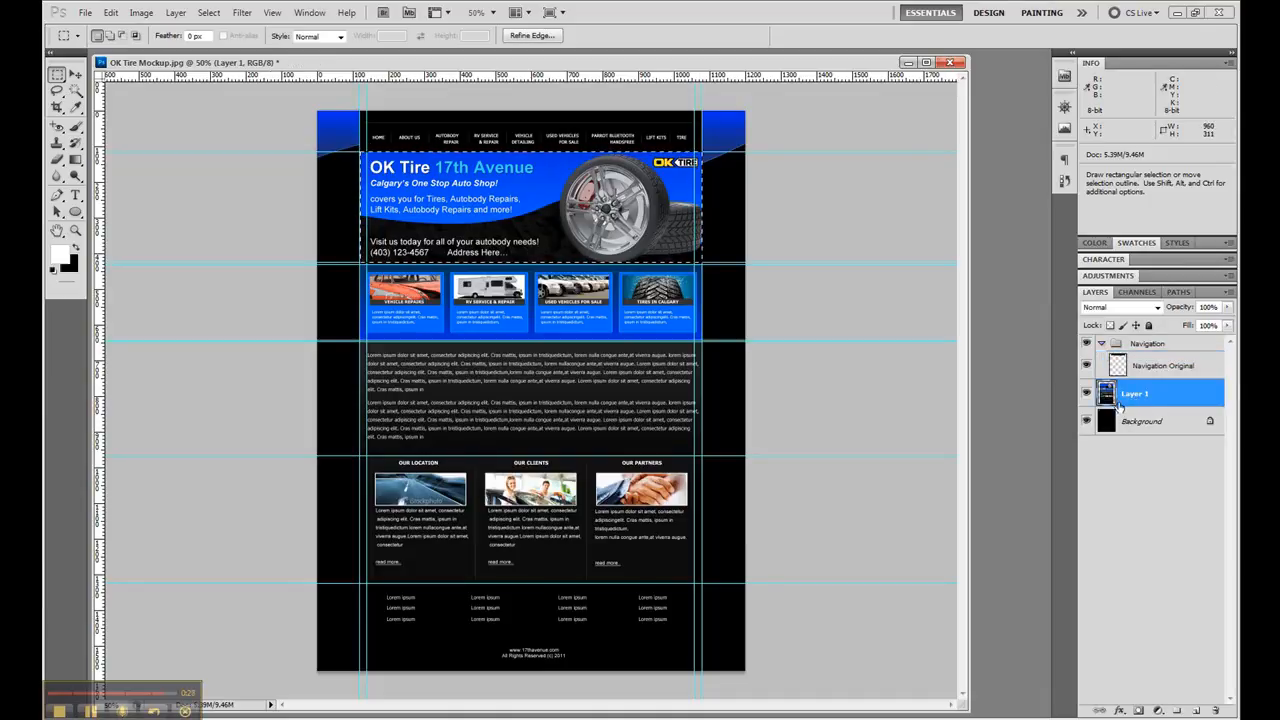
key("ctrl+j")
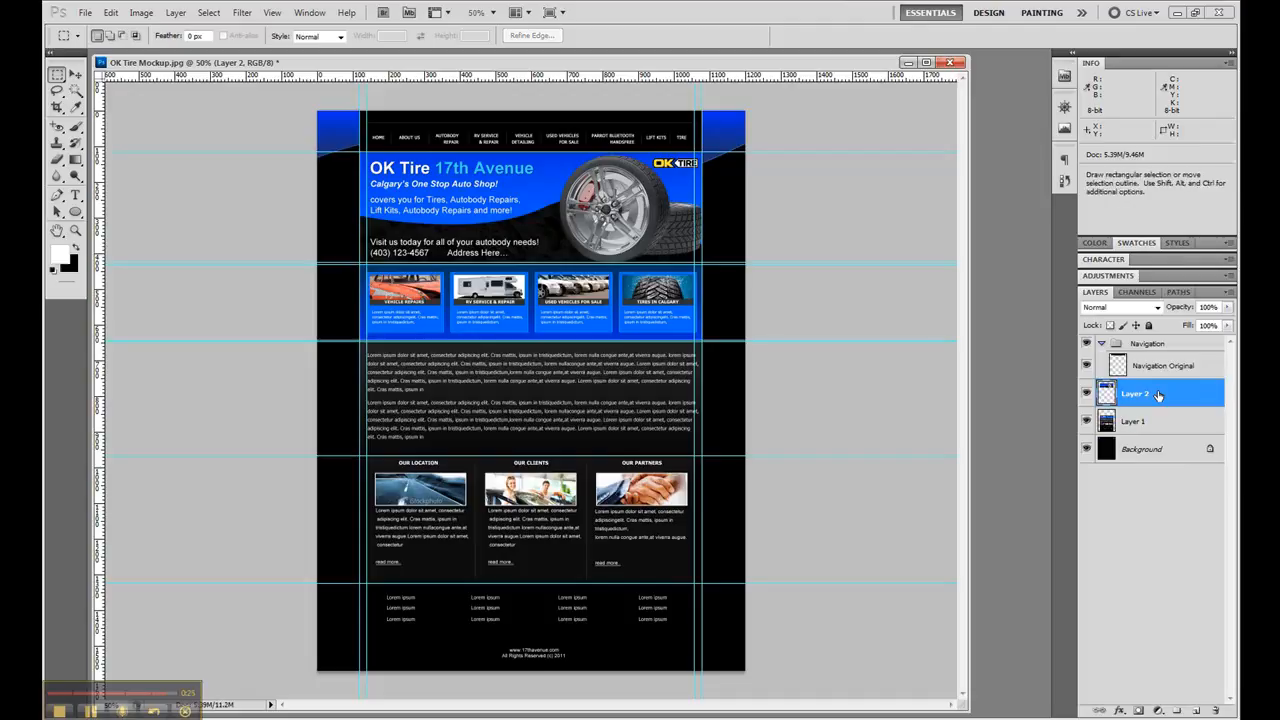
double_click(1134, 394)
type("Masthead")
key("Return")
- Put the Masthead layer into a new group named Masthead and collapse both layer groups
left_click(1175, 710)
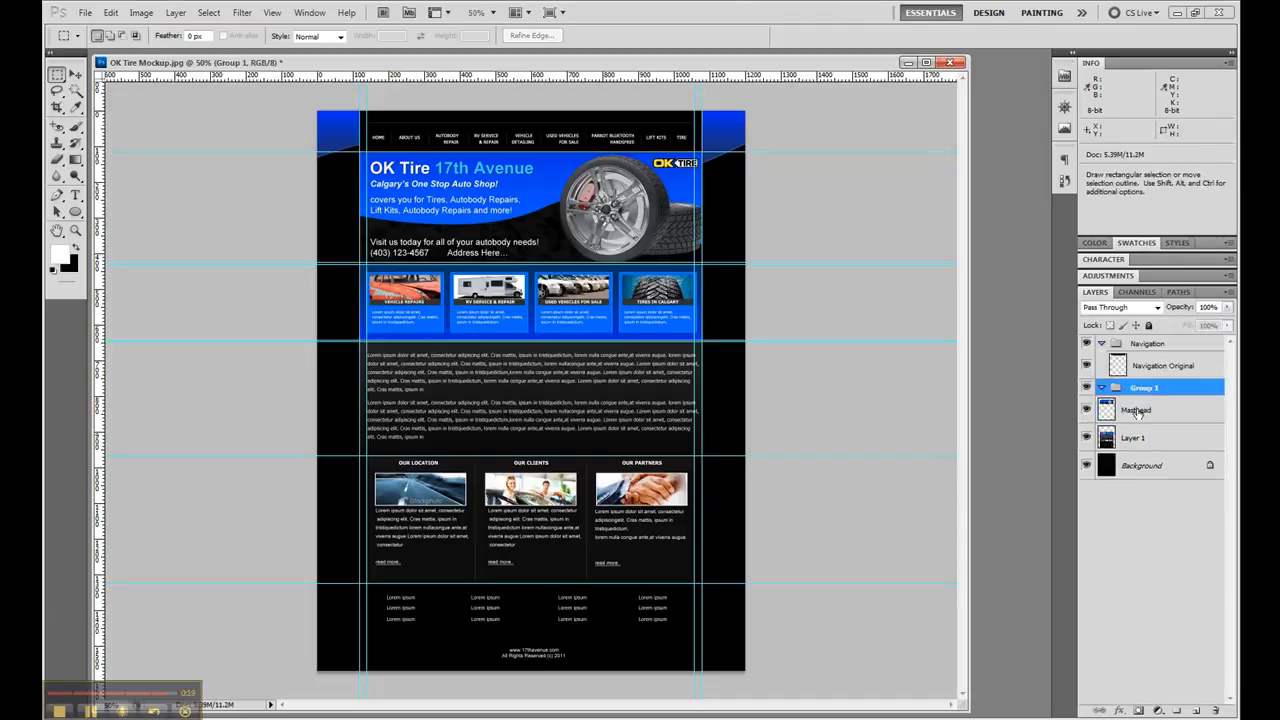
double_click(1145, 388)
type("Masthead")
key("Return")
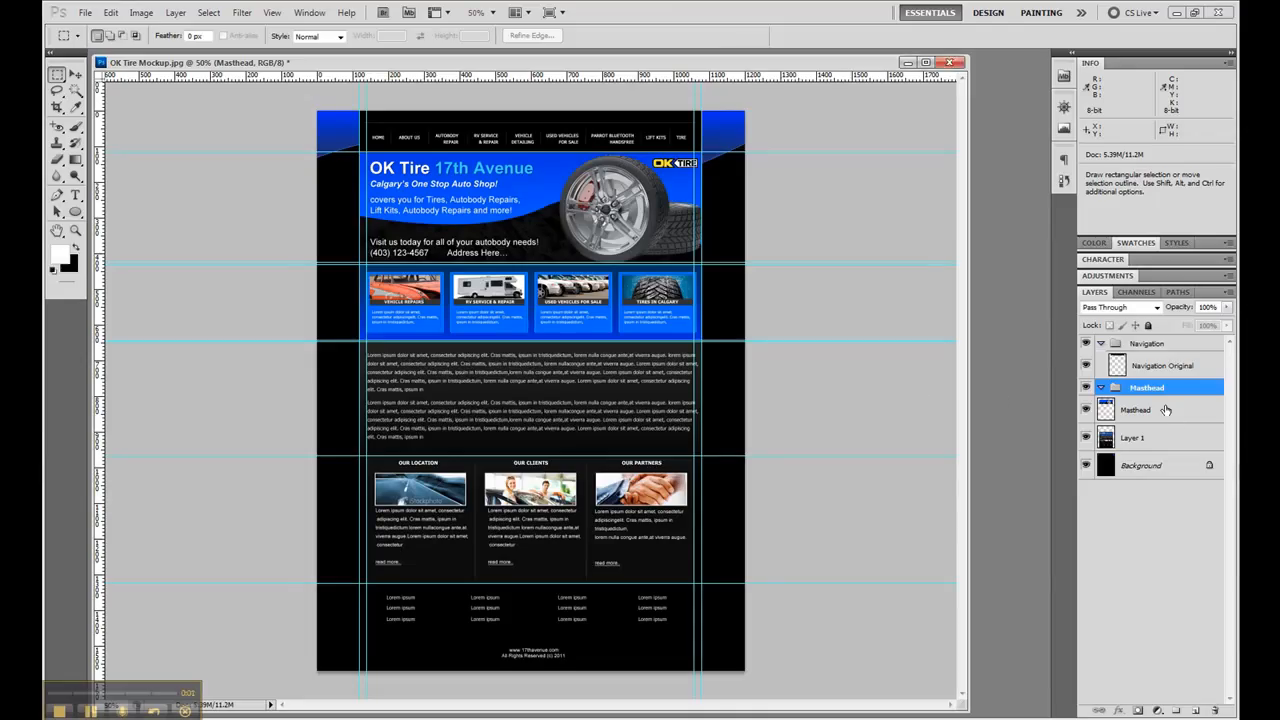
left_click_drag(1168, 412, 1161, 396)
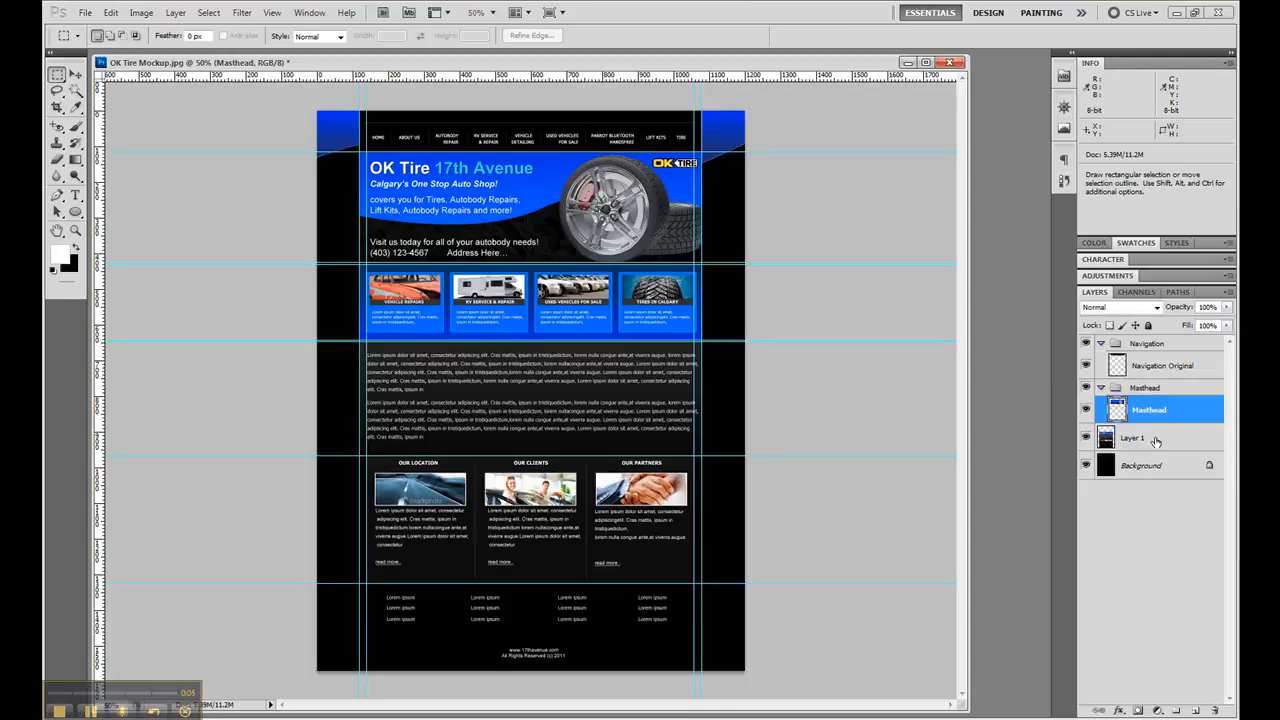
left_click(1101, 344)
left_click(1101, 360)
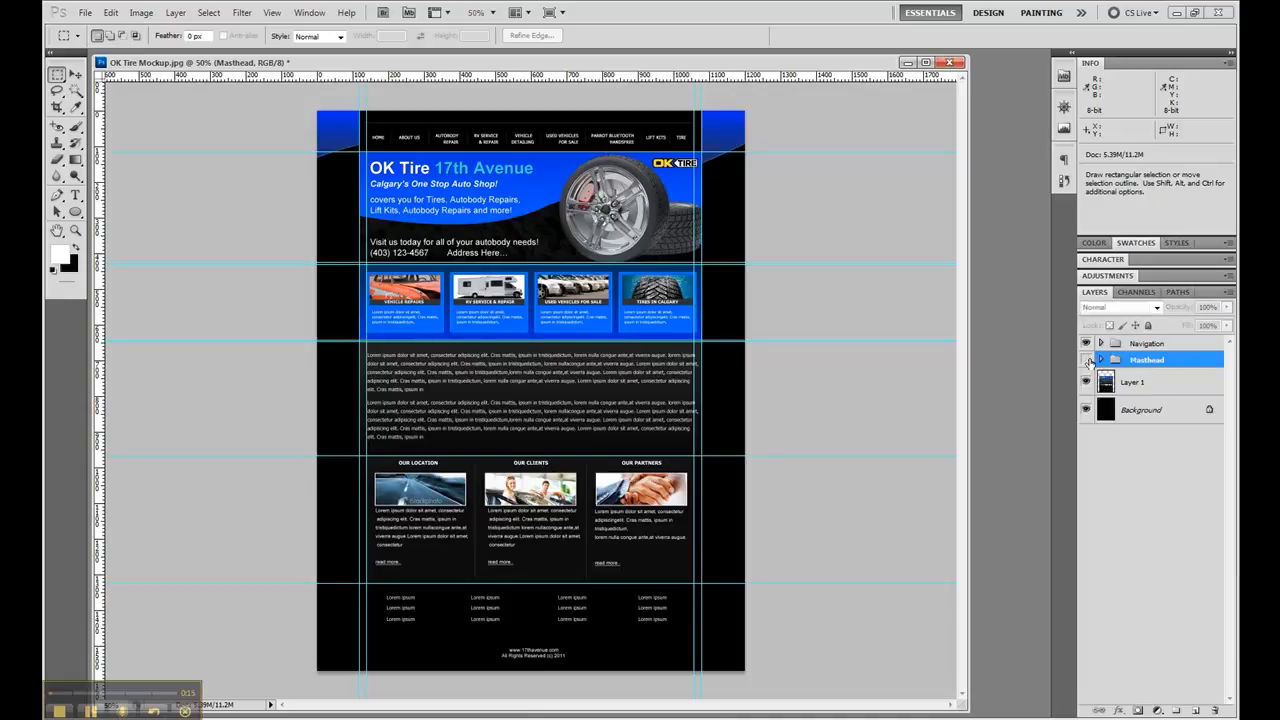
- Toggle the visibility of the Masthead and Navigation groups to check which page section each one holds
left_click(1087, 360)
left_click(1087, 360)
left_click(1086, 344)
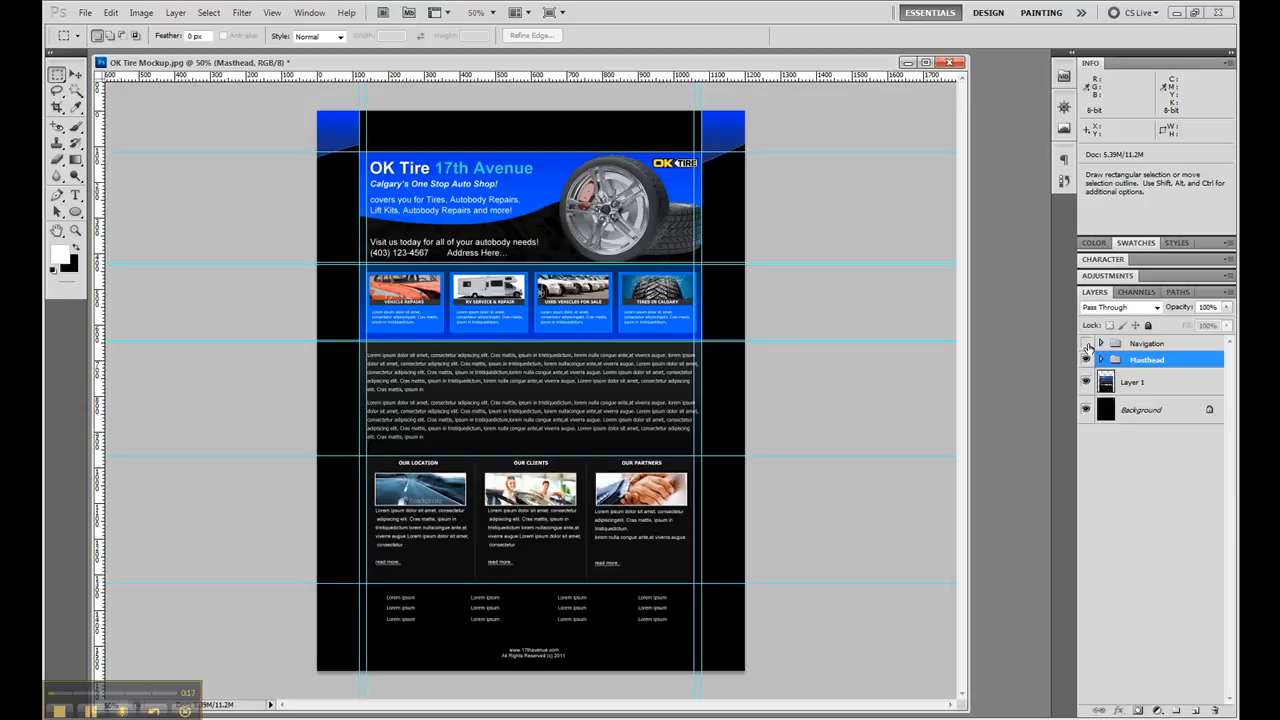
left_click(1086, 344)
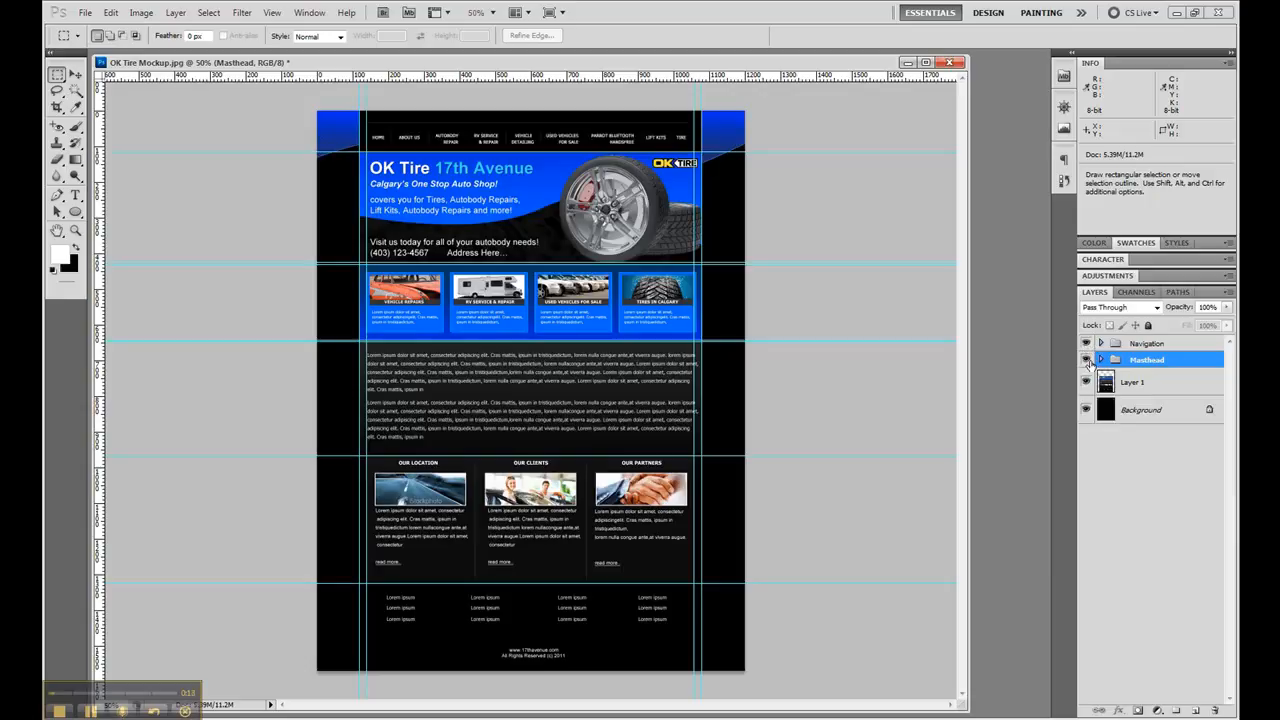
- Cut the 960 × 212 px blue services section from Layer 1 onto a new layer named Top Content
left_click(1172, 386)
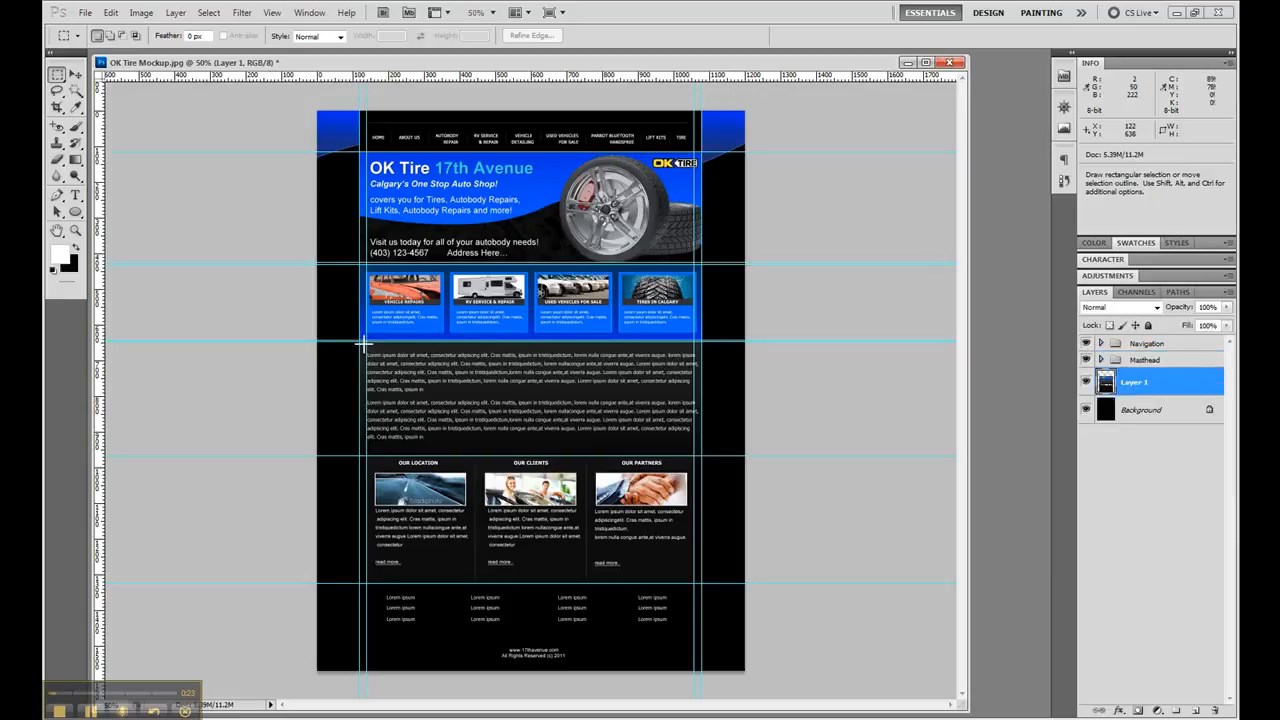
left_click_drag(360, 340, 702, 264)
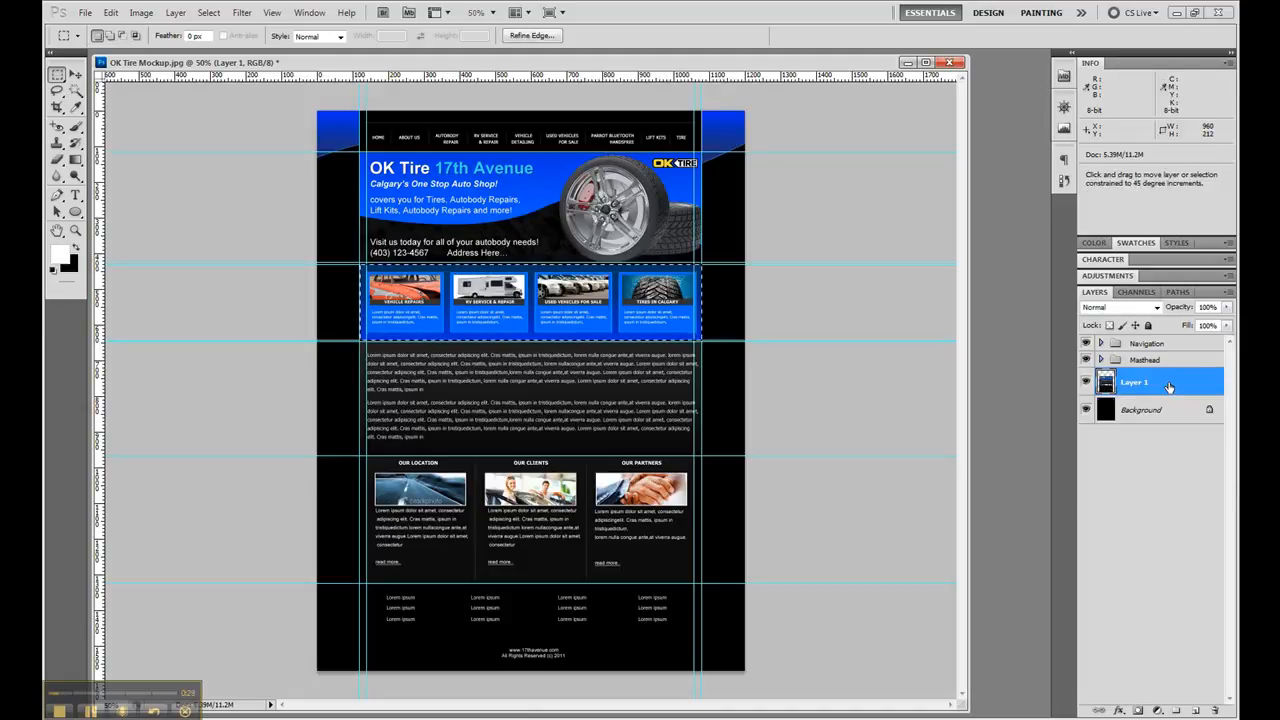
key("ctrl+j")
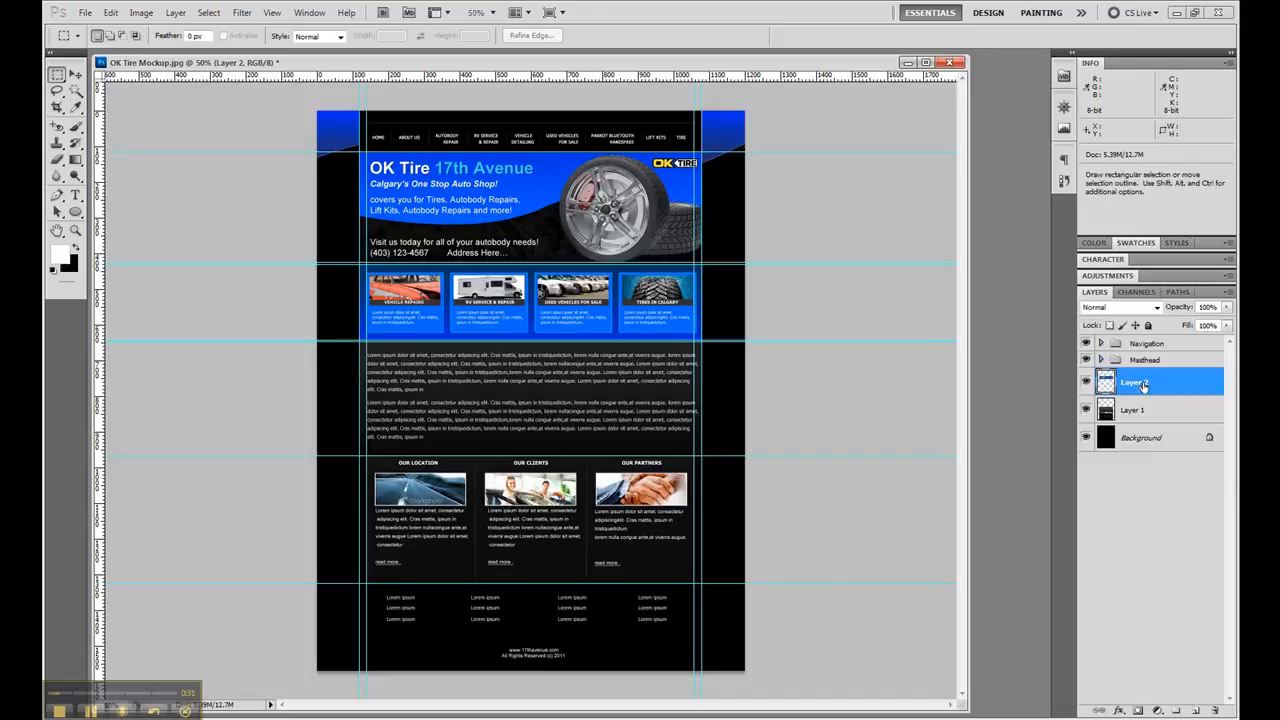
double_click(1140, 383)
type("Top Content")
key("Return")
- Put the Top Content layer into a new group named Top Content and collapse that group
left_click(1176, 710)
double_click(1148, 378)
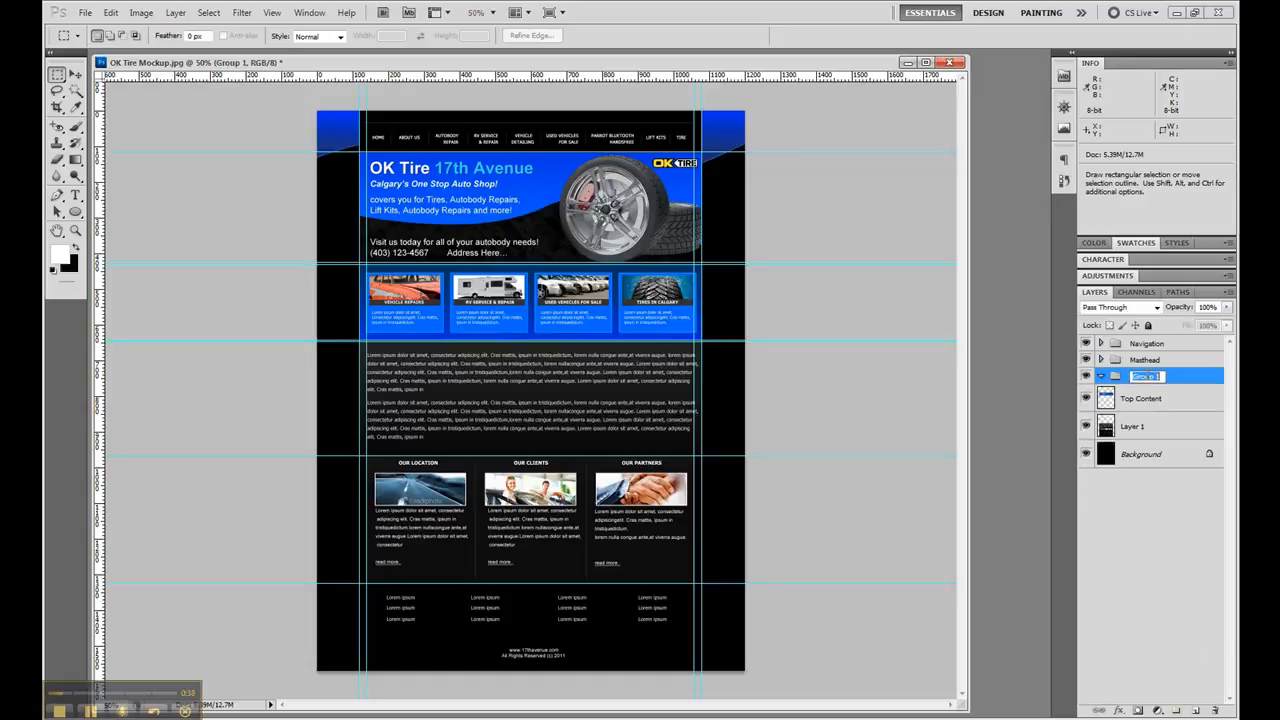
type("Top Content")
left_click_drag(1155, 398, 1188, 383)
left_click(1101, 377)
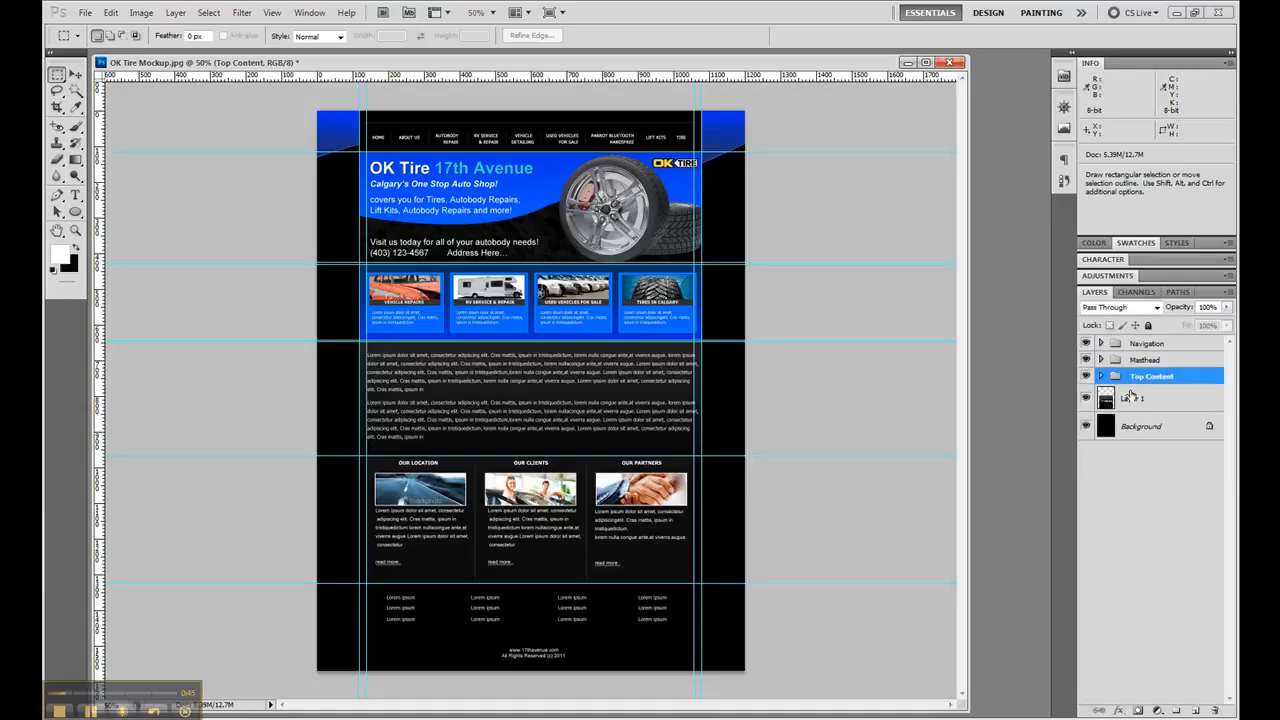
- Cut the 960 × 677 px area spanning the text block and the three-column panel from Layer 1 onto a new layer
left_click(1131, 400)
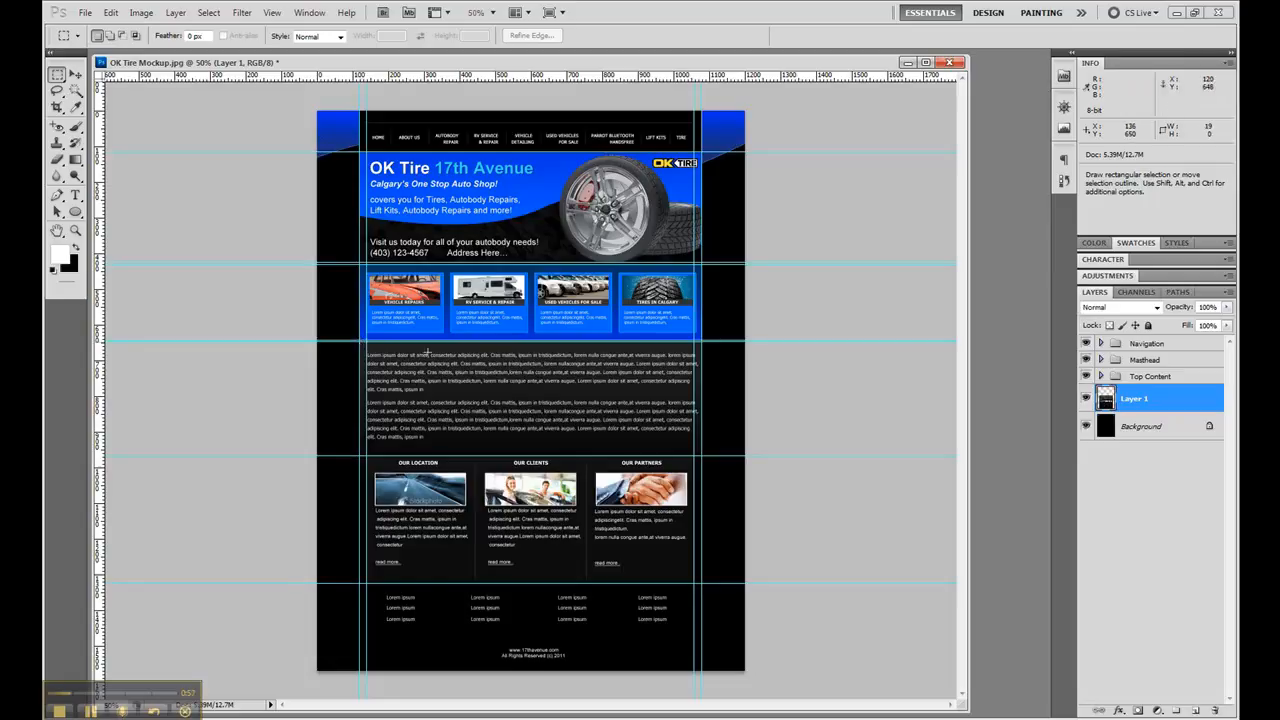
left_click_drag(361, 346, 704, 586)
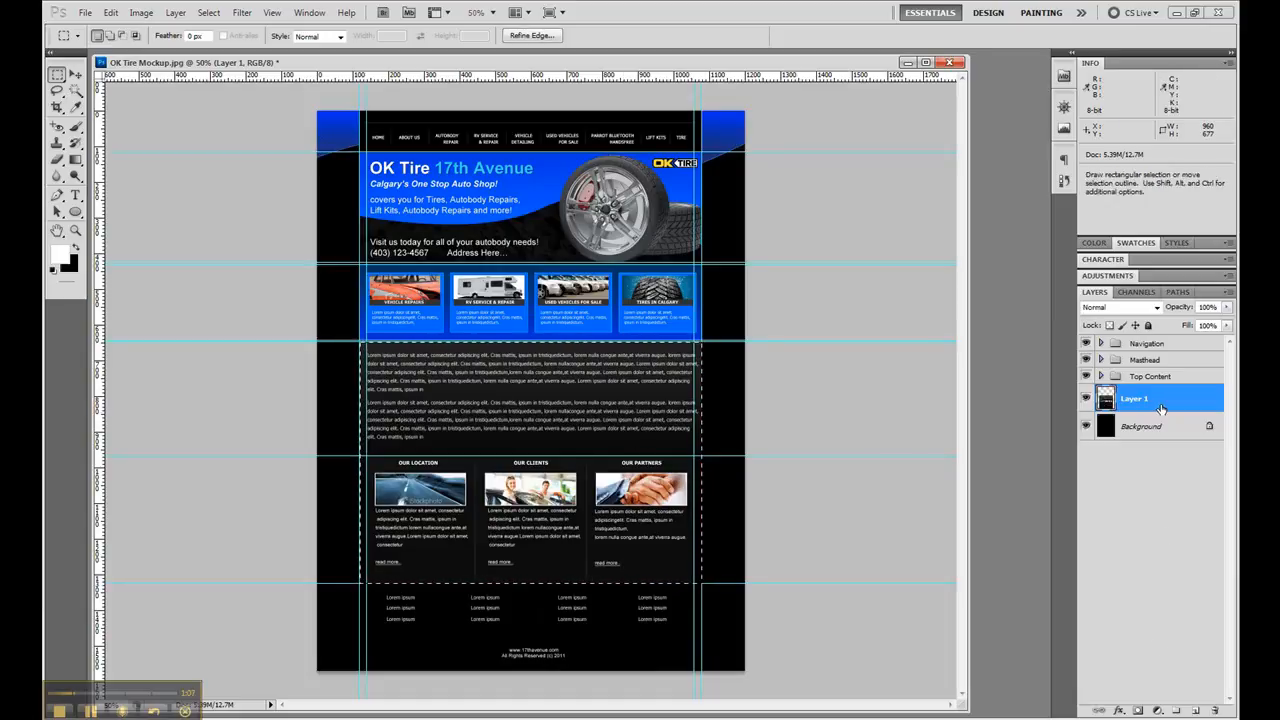
key("ctrl+shift+j")
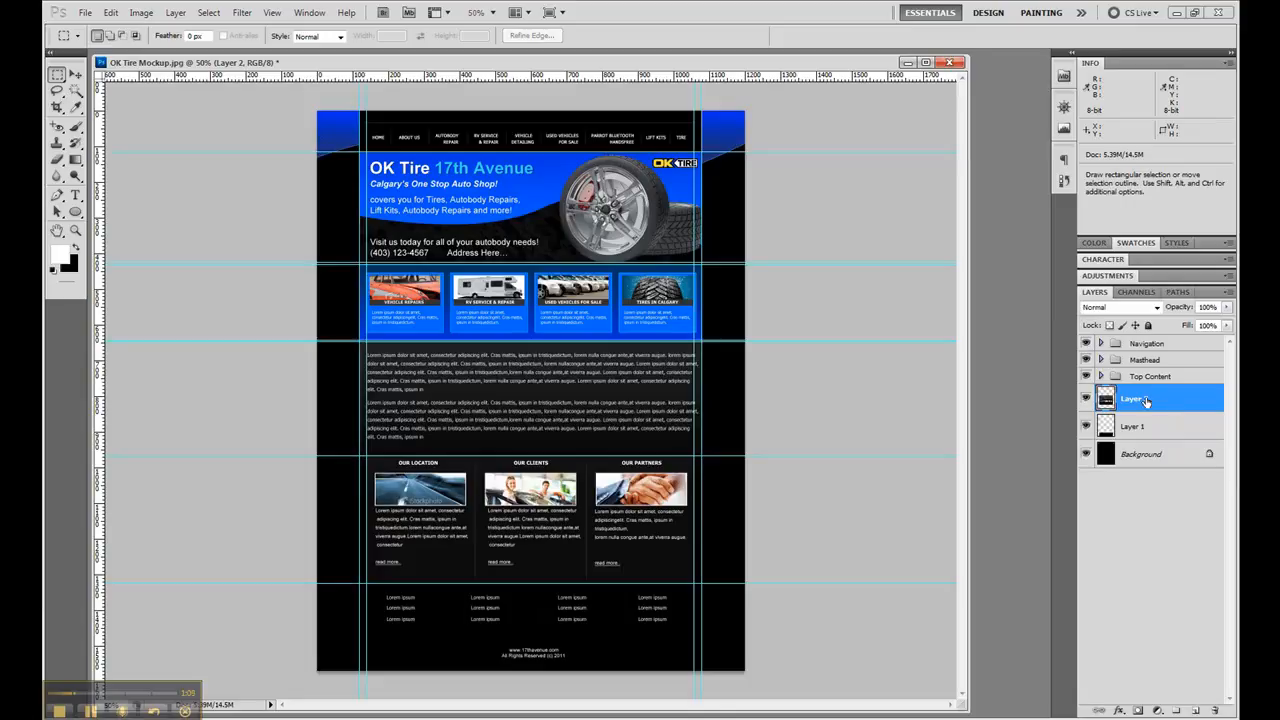
- Rename the new layer holding the text block and three-column panel as Main Content
double_click(1146, 400)
type("Main Content")
key("Return")
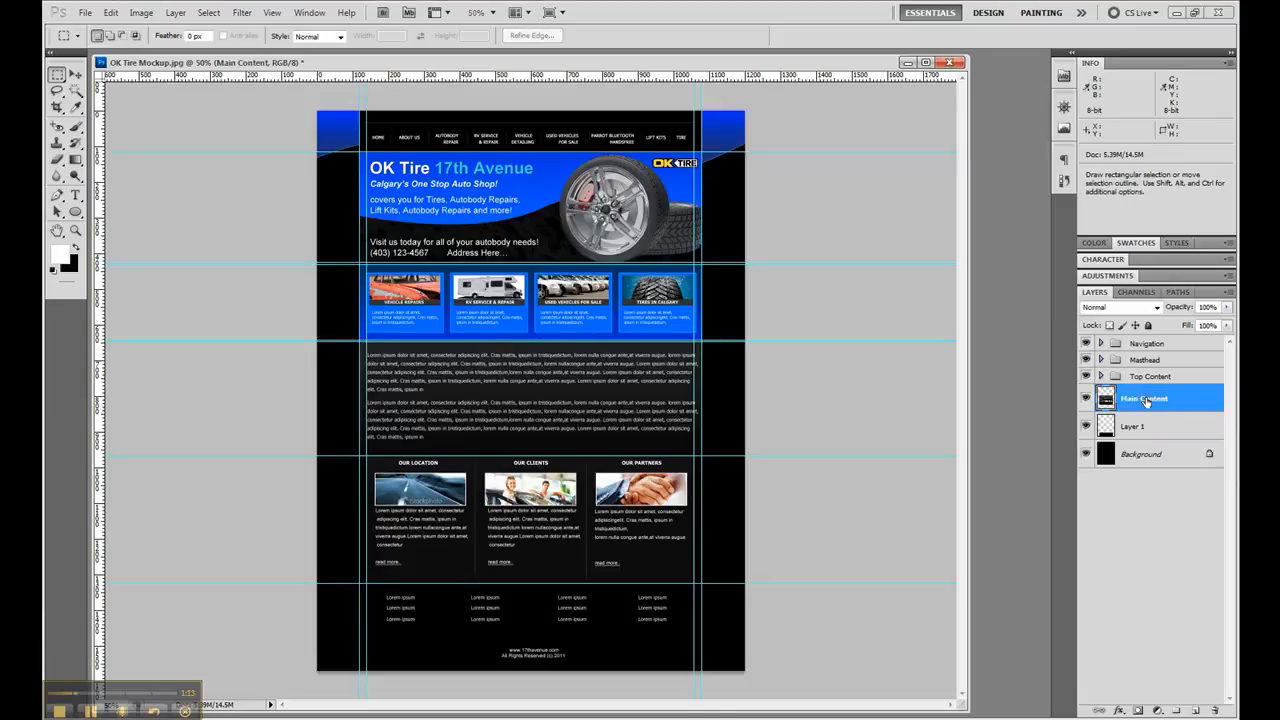
- Put the Main Content layer into a new group named Main Content and collapse that group
left_click(1177, 710)
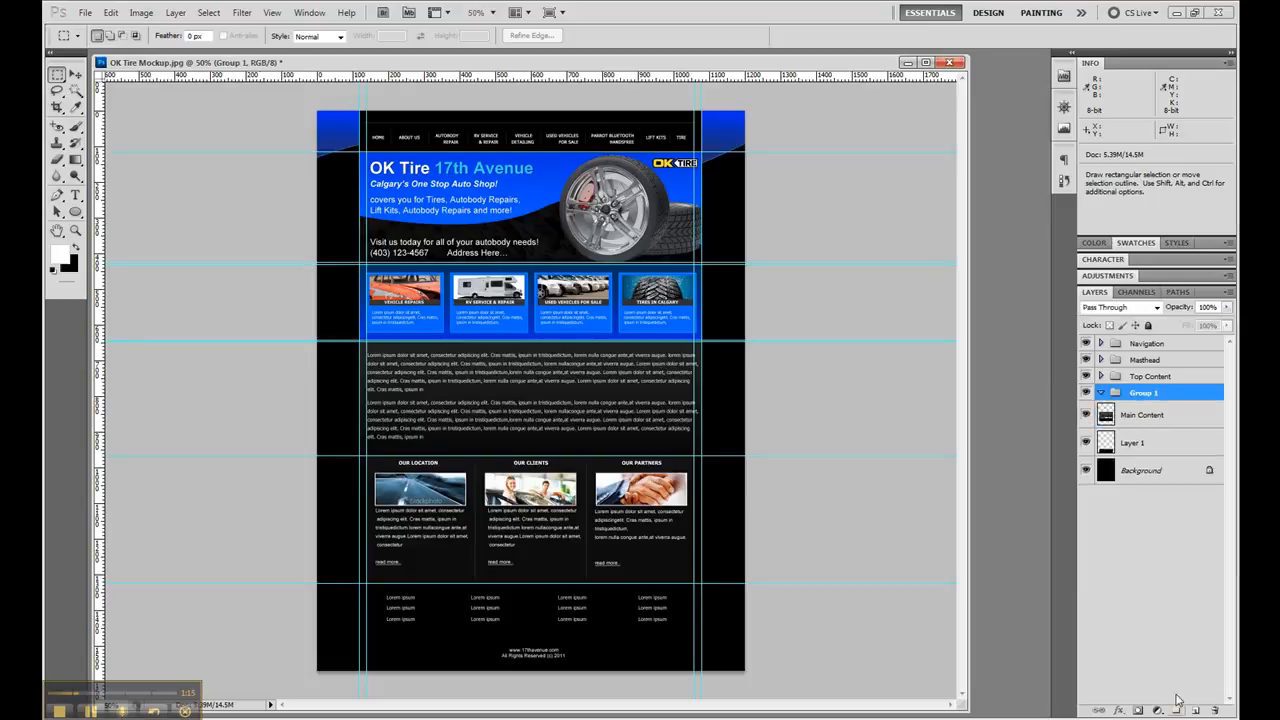
double_click(1140, 393)
type("Main Content")
key("Return")
left_click(1173, 414)
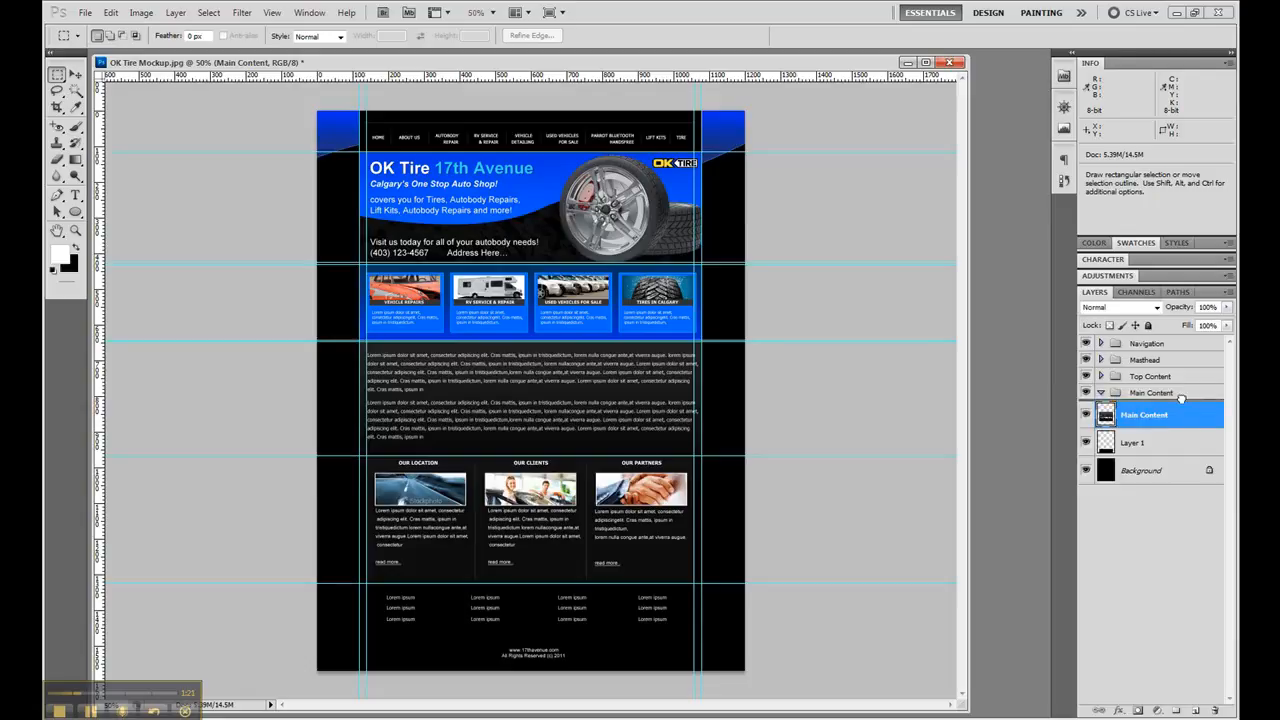
left_click(1101, 393)
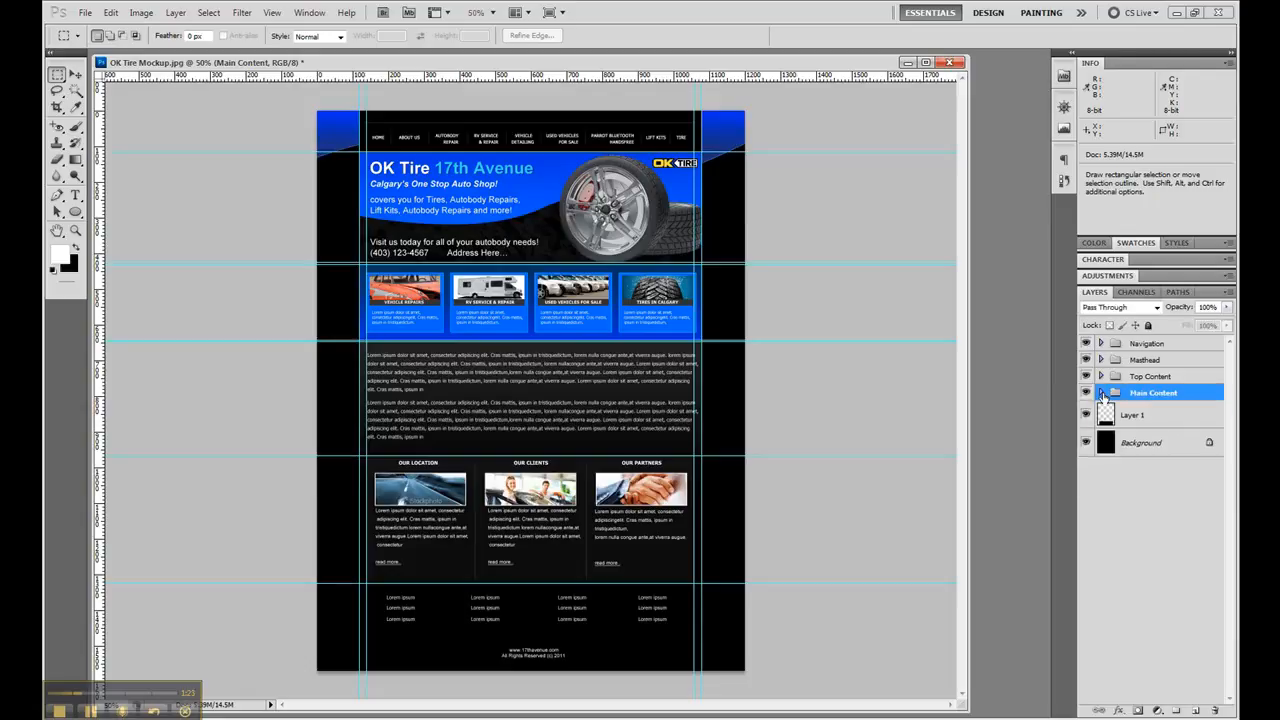
- Cut the 960 × 245 px footer area below the lowest guide from Layer 1 onto a new layer
left_click(1160, 413)
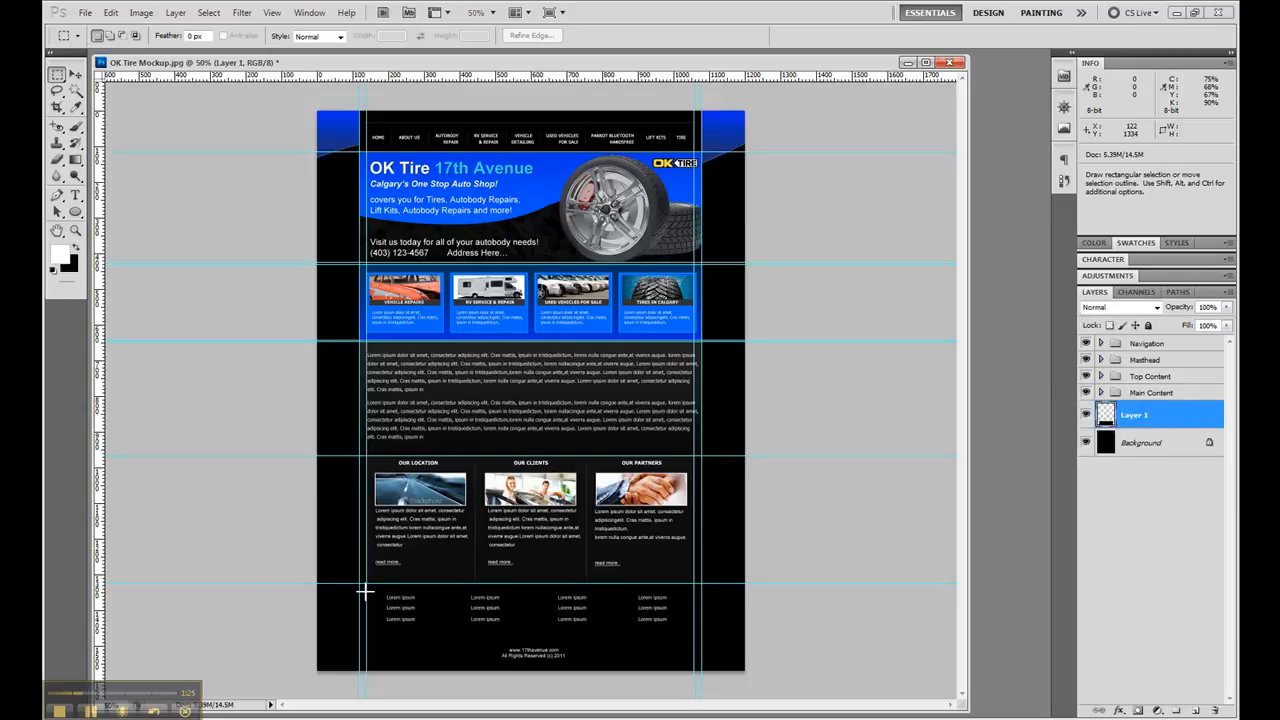
left_click_drag(360, 584, 703, 680)
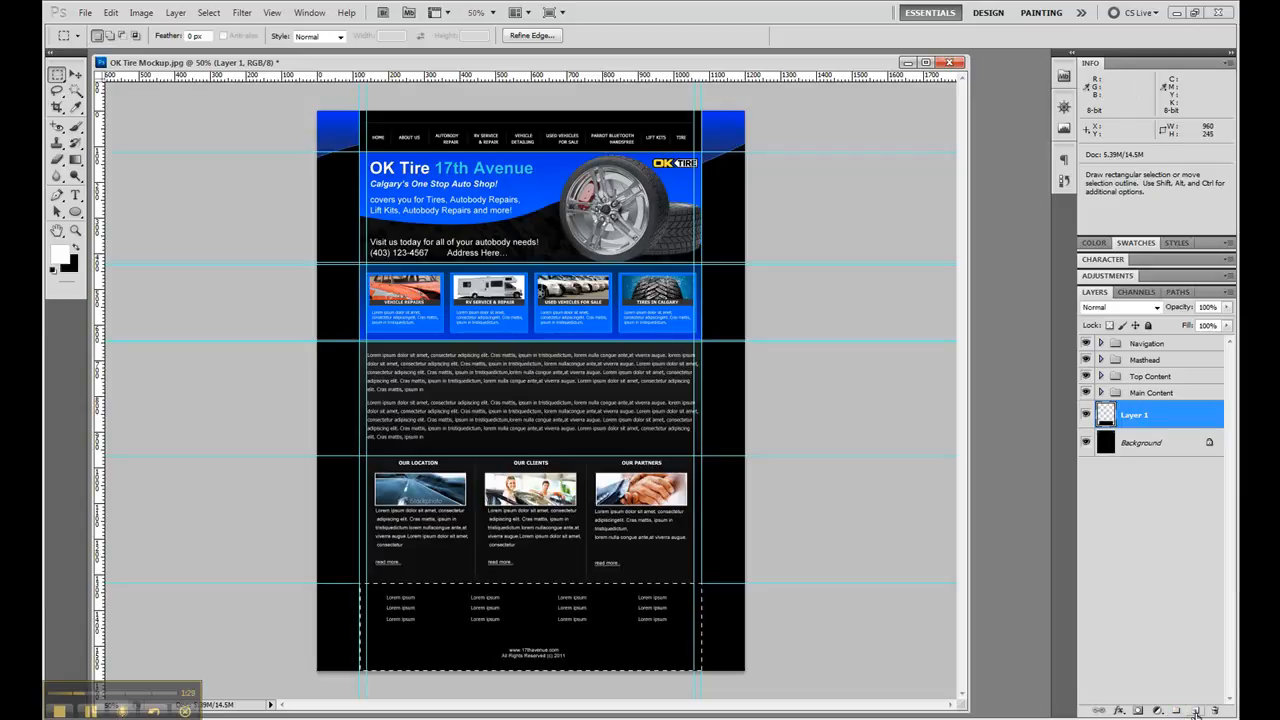
key("ctrl+d")
left_click(1196, 711)
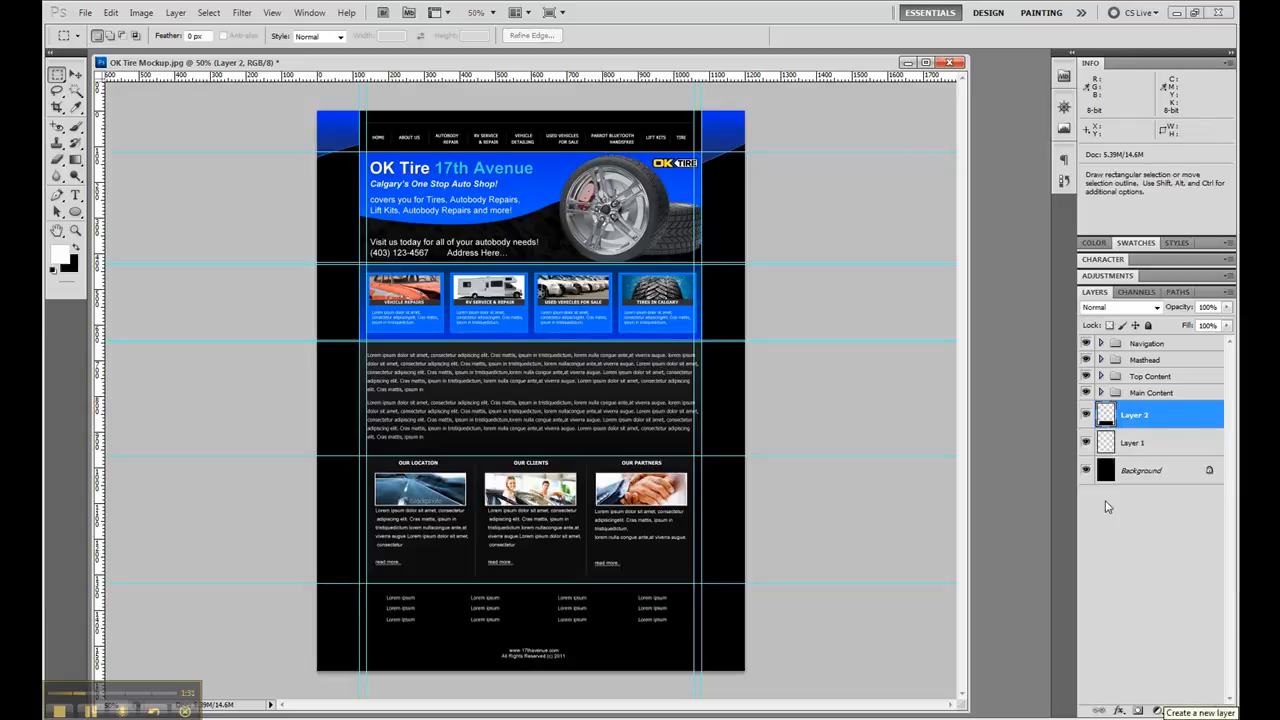
- Create a new group named Footer directly above the footer layer
left_click(1177, 711)
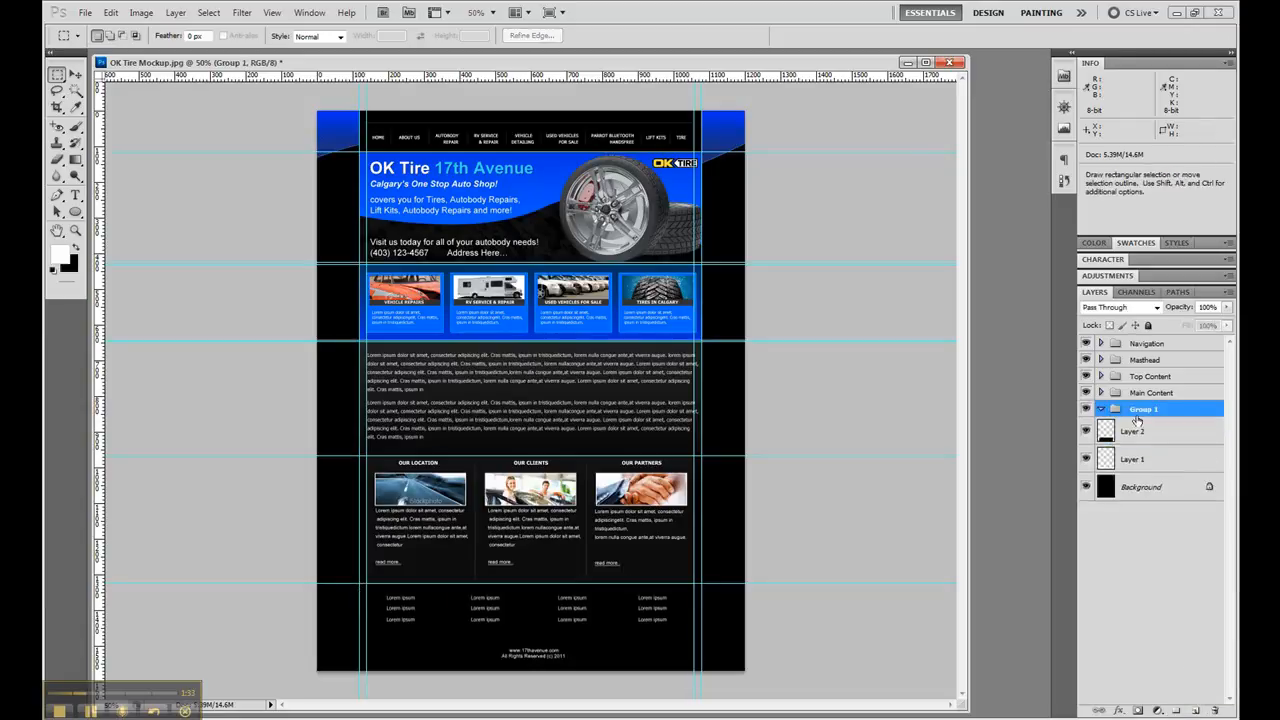
double_click(1140, 418)
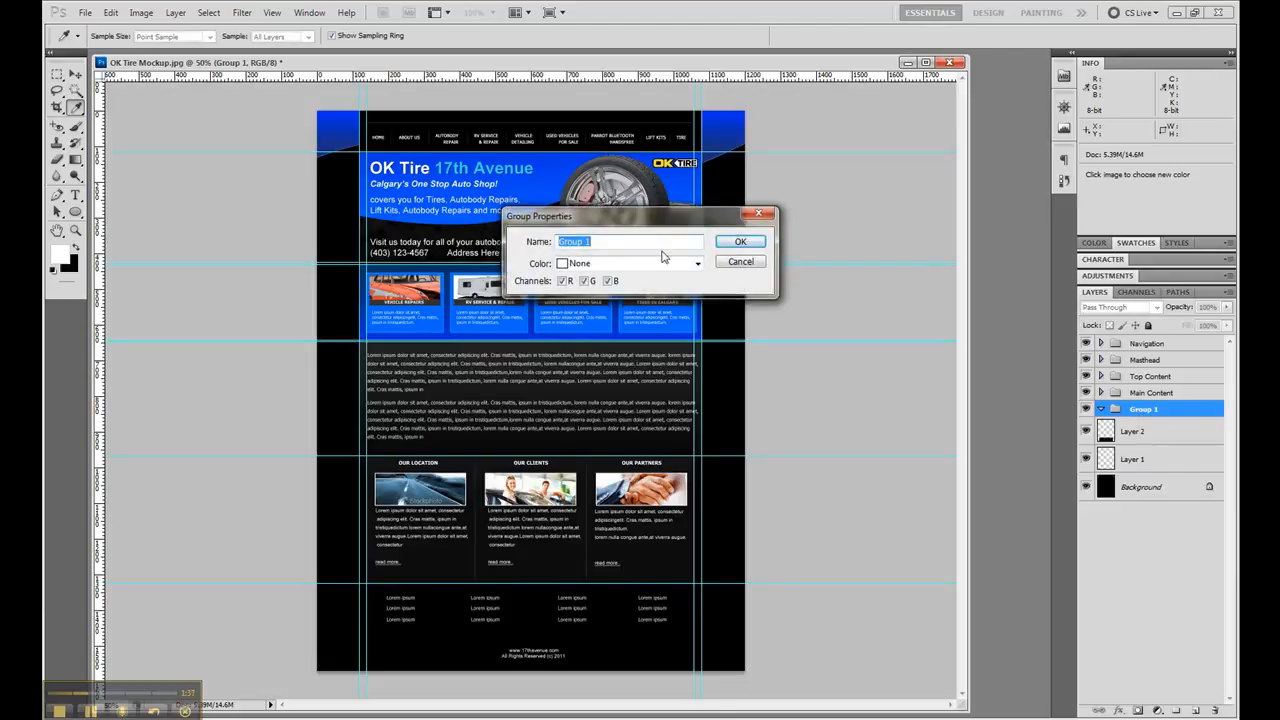
type("Footer")
key("Return")
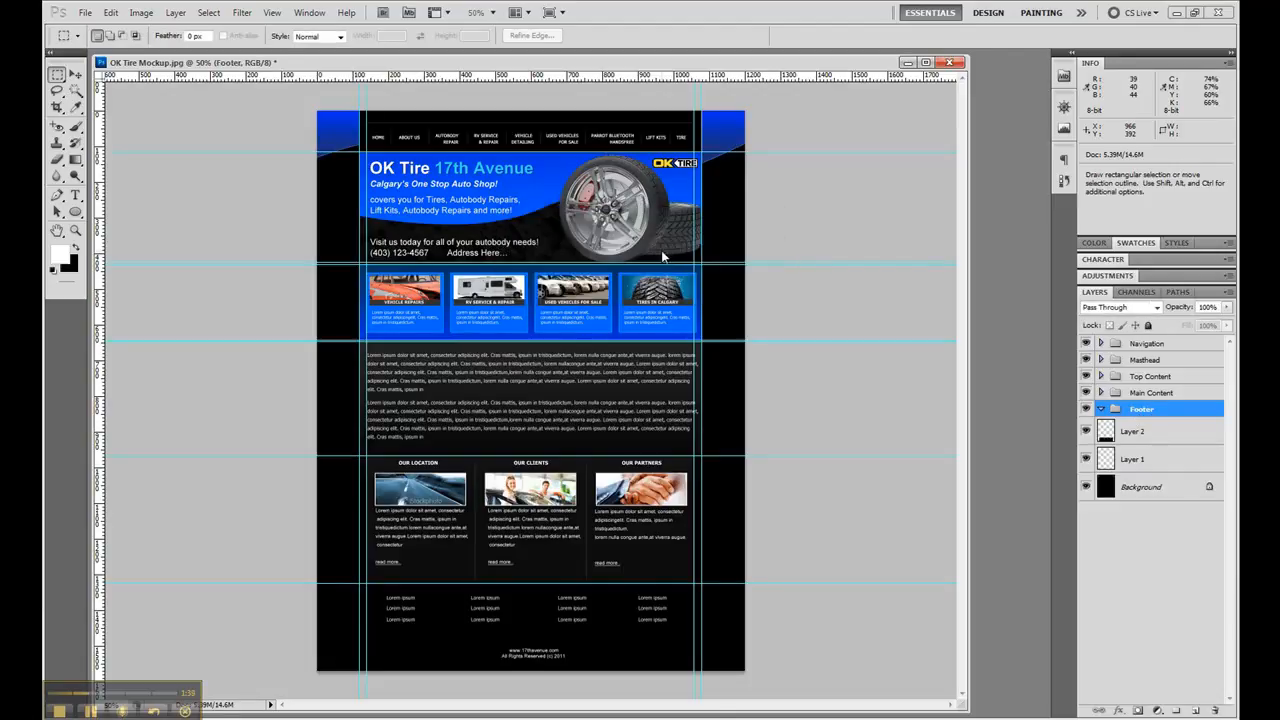
- Rename the footer layer as Footer, move it into the Footer group and collapse the group
double_click(1134, 431)
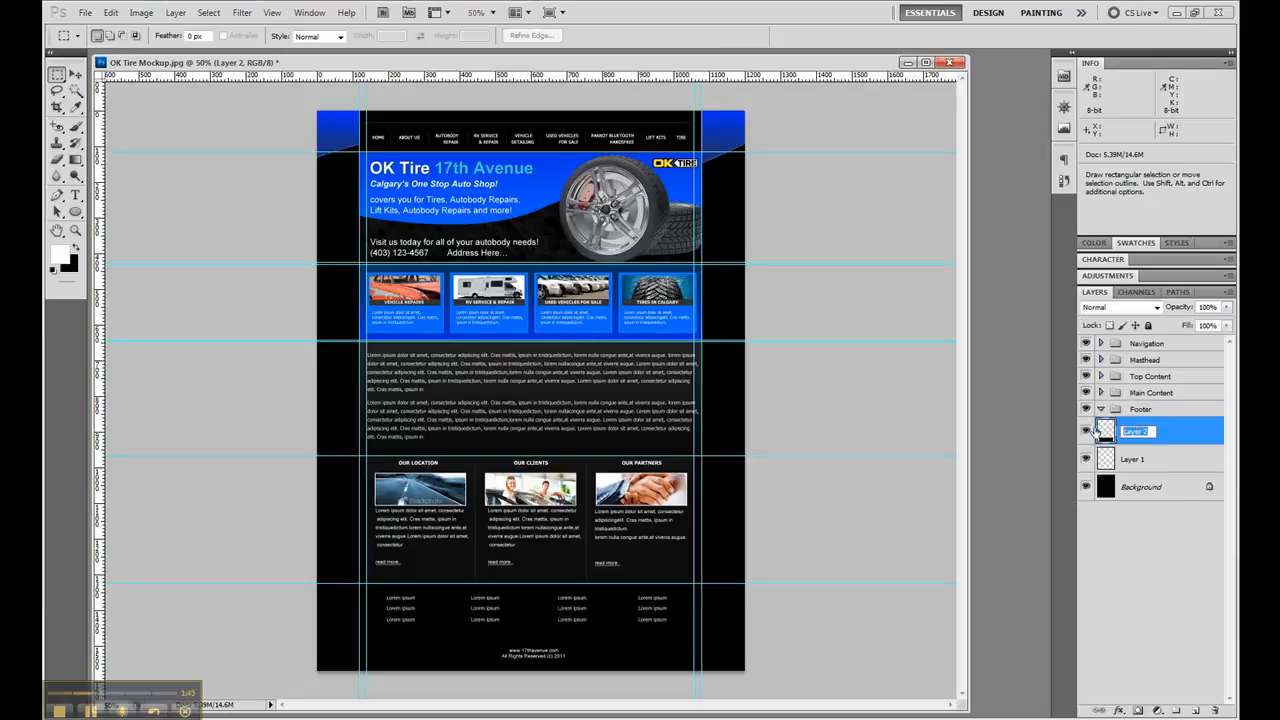
type("Footer")
key("Return")
left_click_drag(1100, 430, 1147, 413)
left_click(1101, 410)
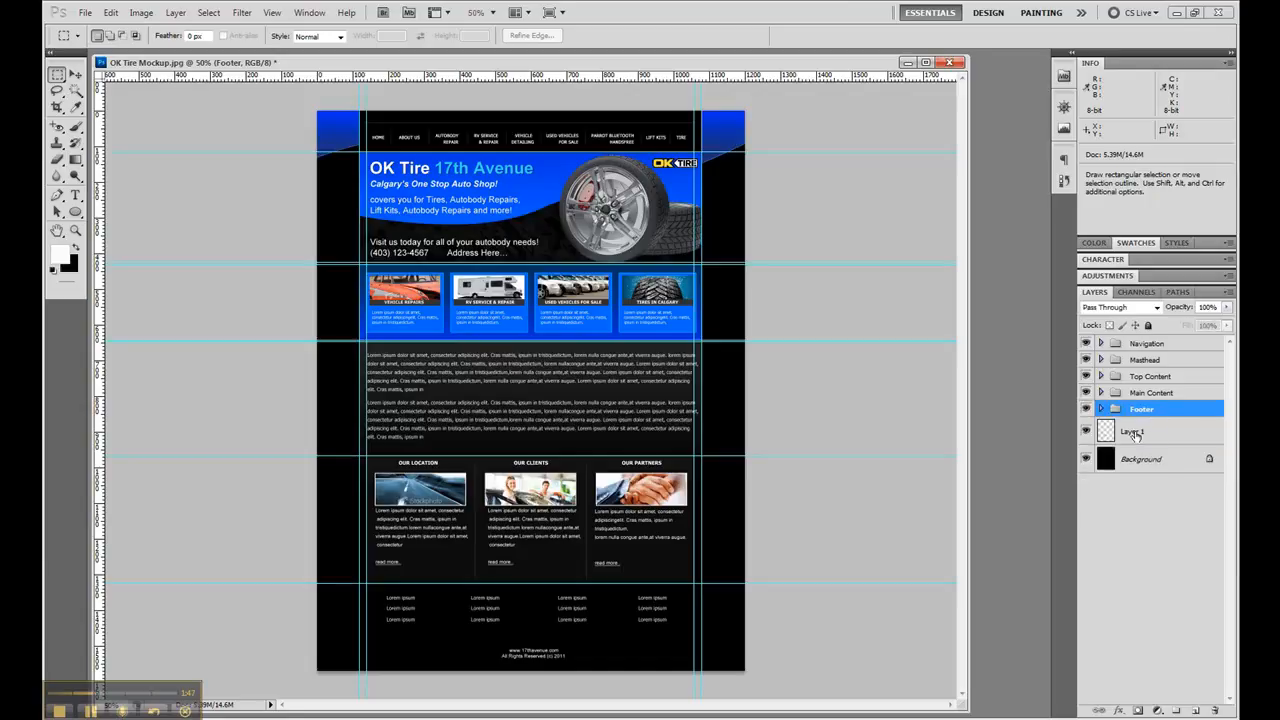
- Delete the leftover empty Layer 1
left_click(1152, 434)
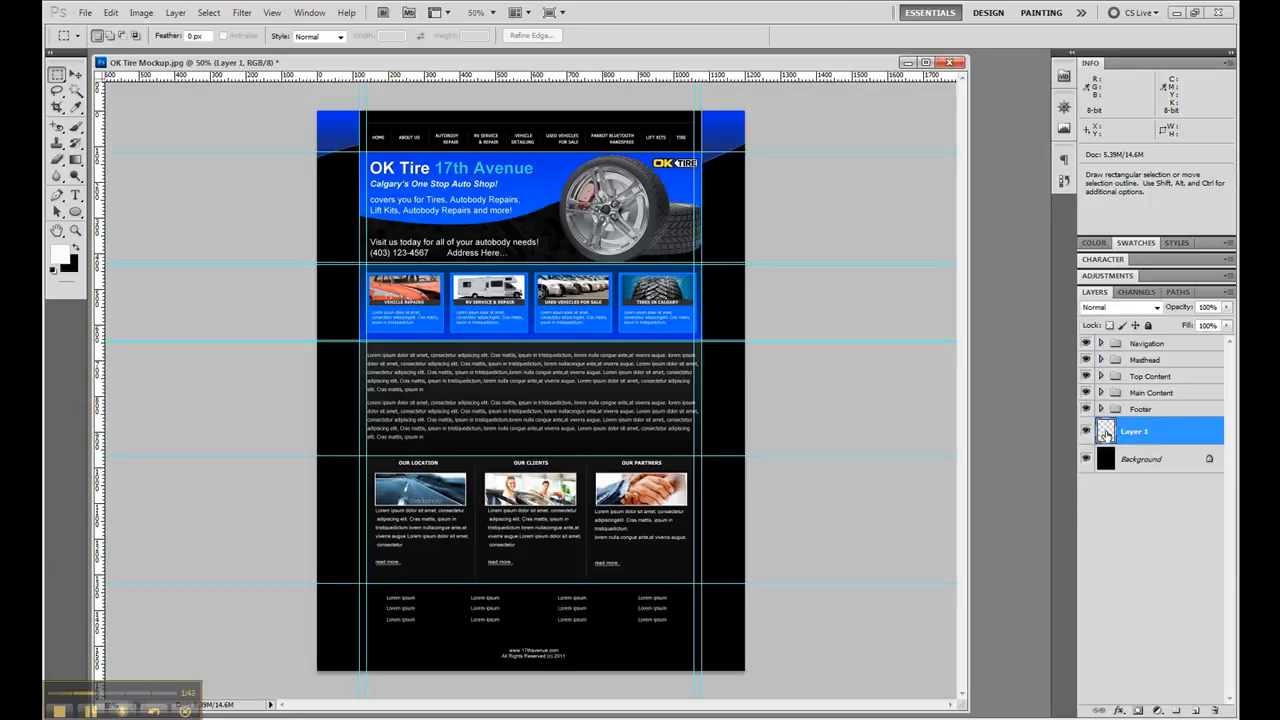
left_click(1217, 711)
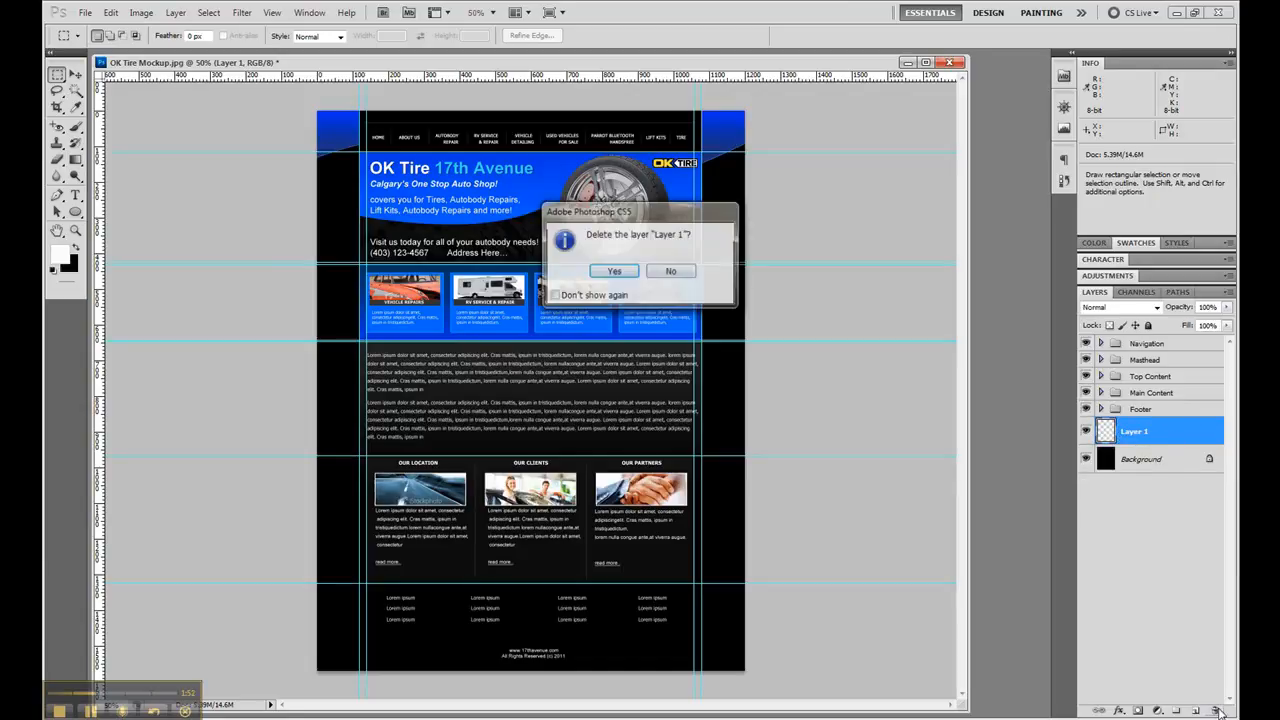
left_click(631, 283)
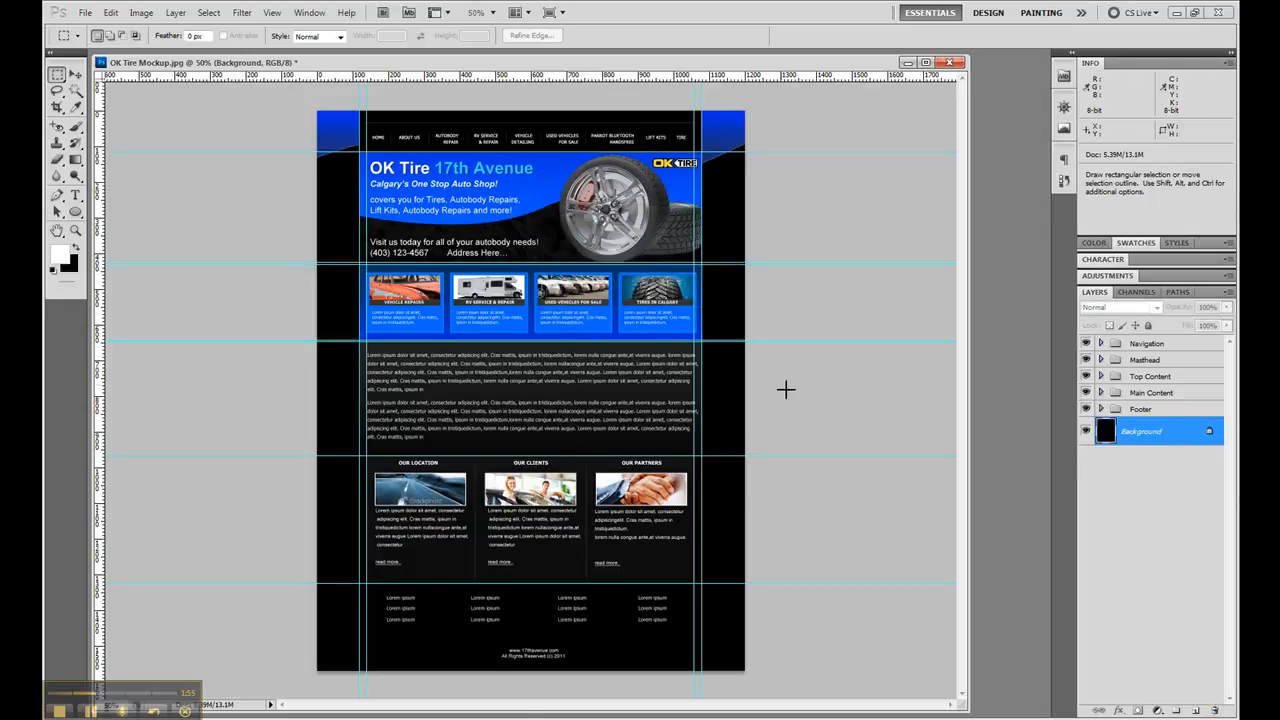
- Create a new group named Site above the Navigation group
left_click(1171, 344)
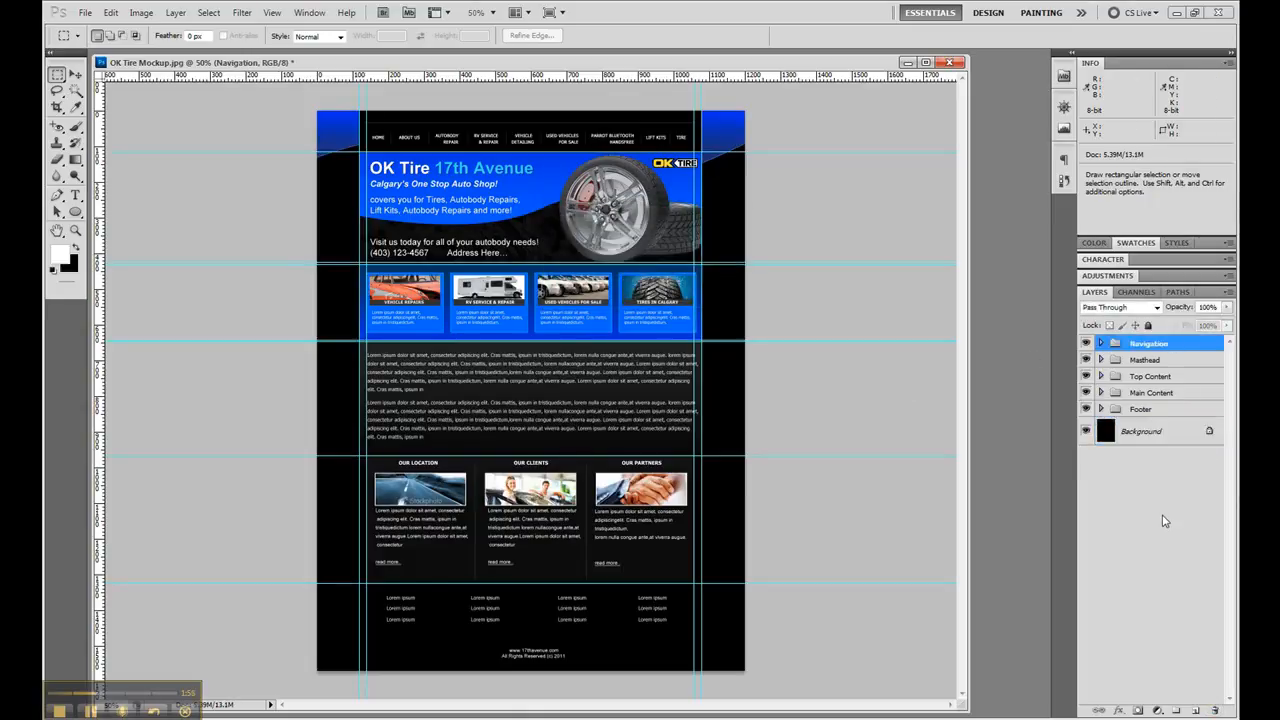
left_click(1175, 711)
double_click(1137, 345)
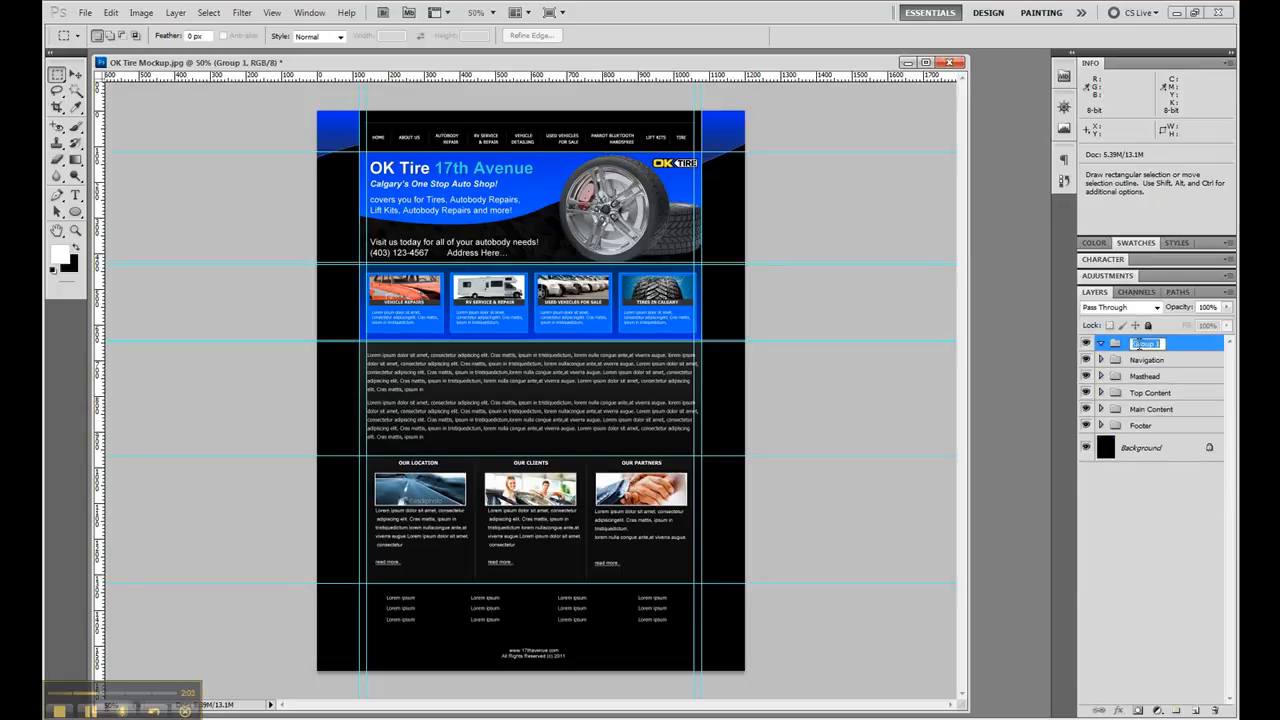
type("Site")
key("Return")
- Move the Navigation, Masthead, Top Content, Main Content and Footer groups into the collapsed Site group and toggle its visibility to check the contents
left_click(1170, 360)
left_click(1173, 424, "shift")
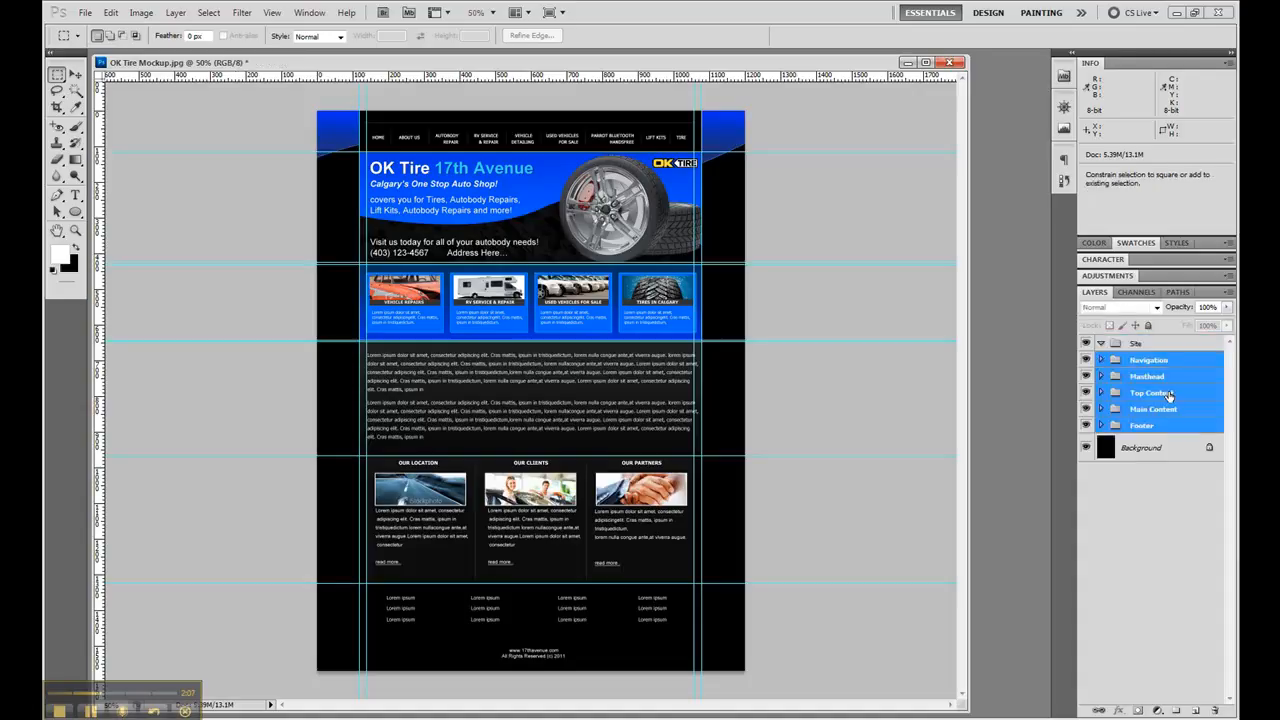
left_click_drag(1158, 348, 1117, 345)
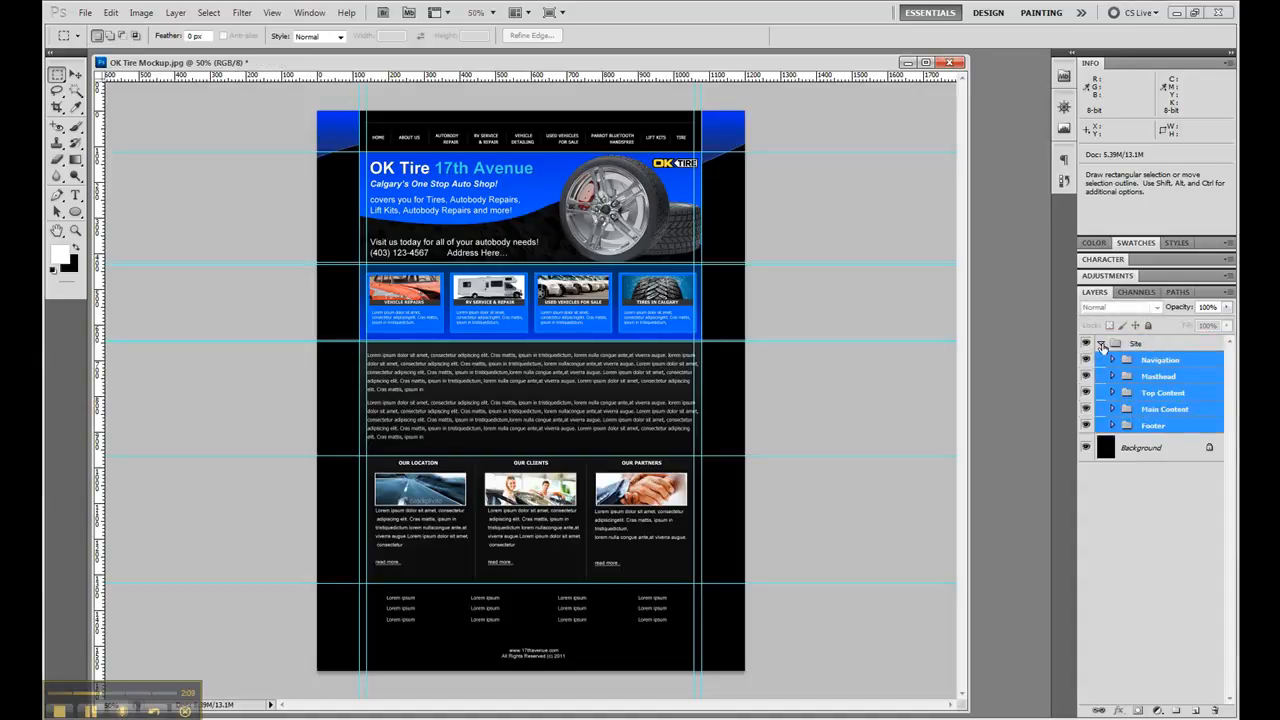
left_click(1101, 344)
left_click(1086, 344)
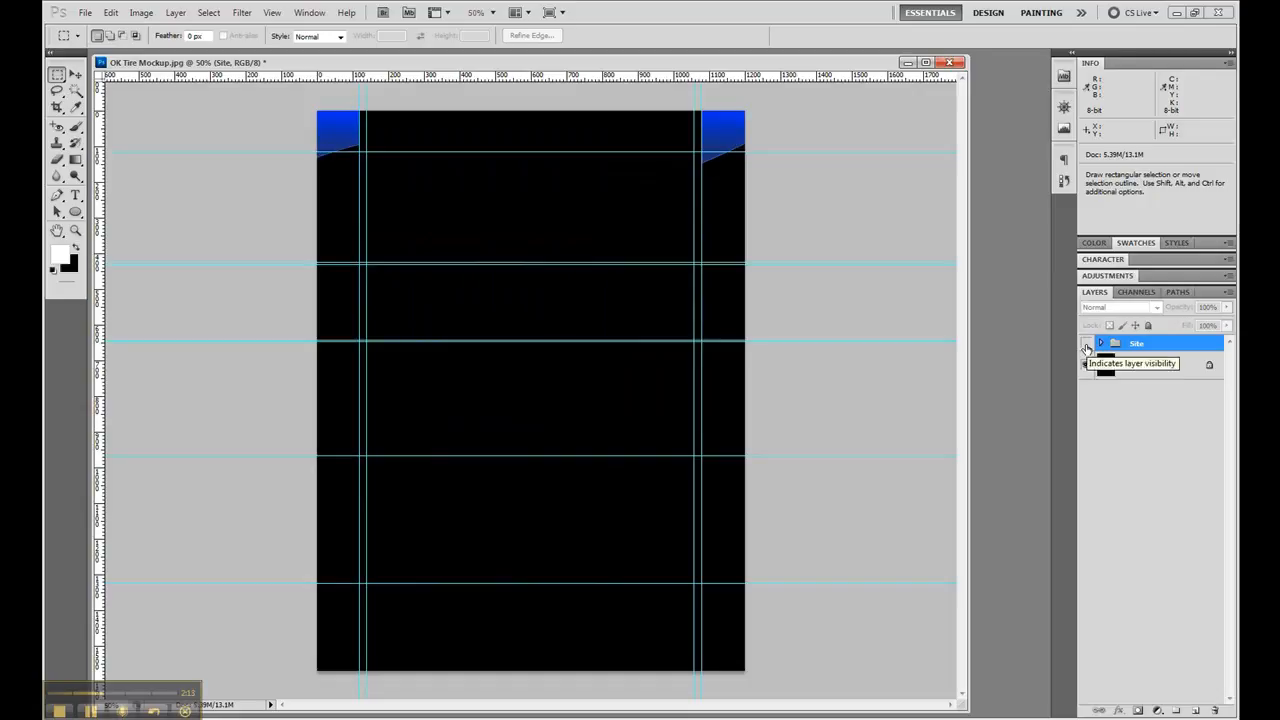
left_click(1086, 344)
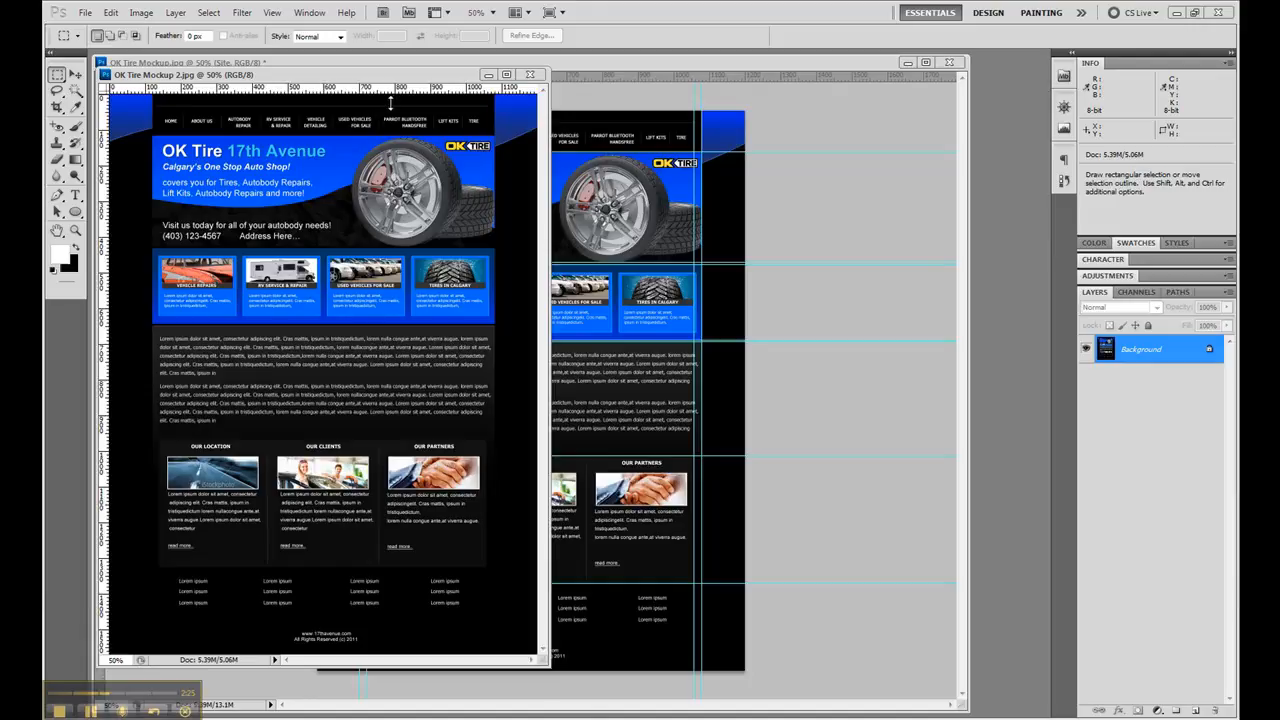
- Copy the entire OK Tire Mockup 2.jpg image and paste it into OK Tire Mockup.jpg as a layer directly above Background
left_click(432, 80)
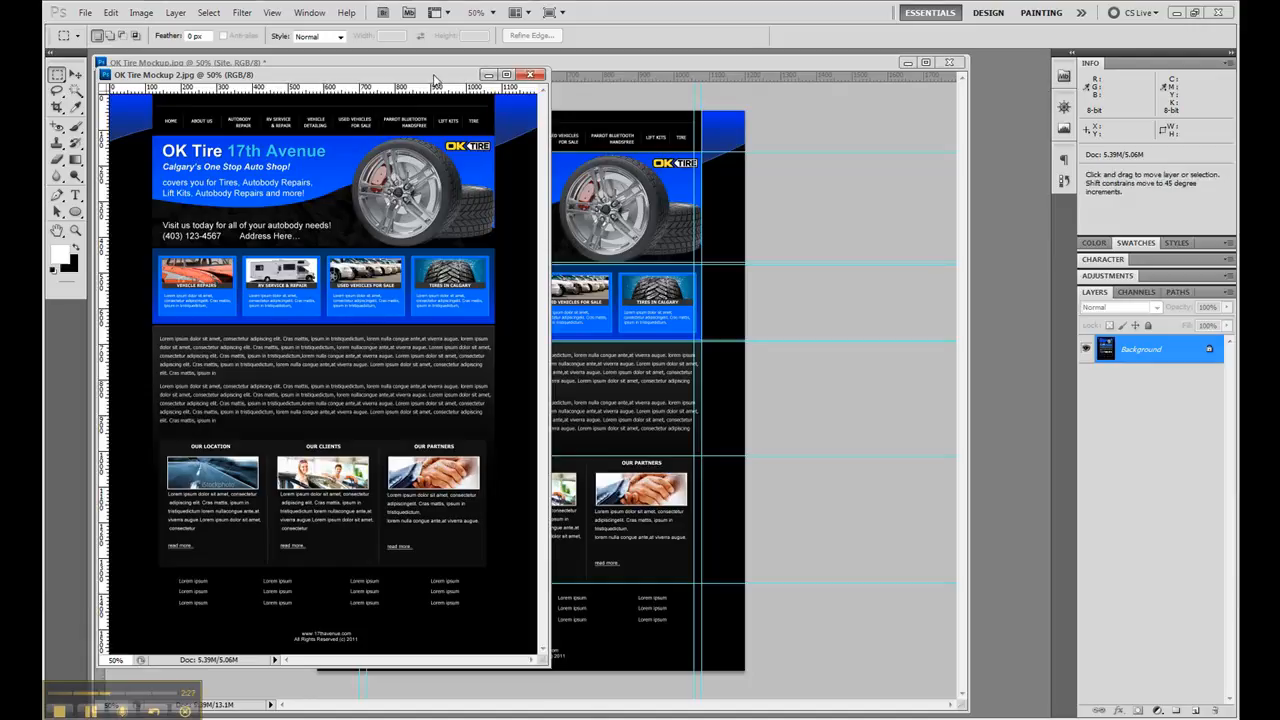
key("ctrl+a")
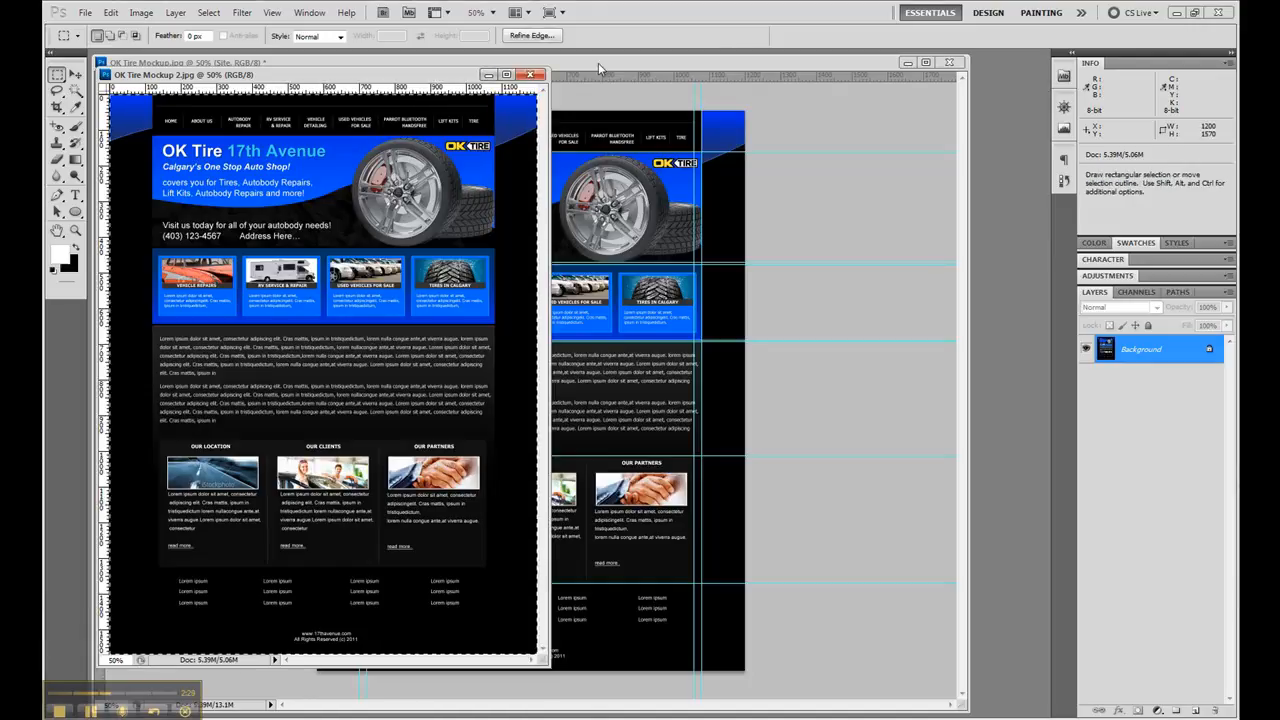
left_click(490, 76)
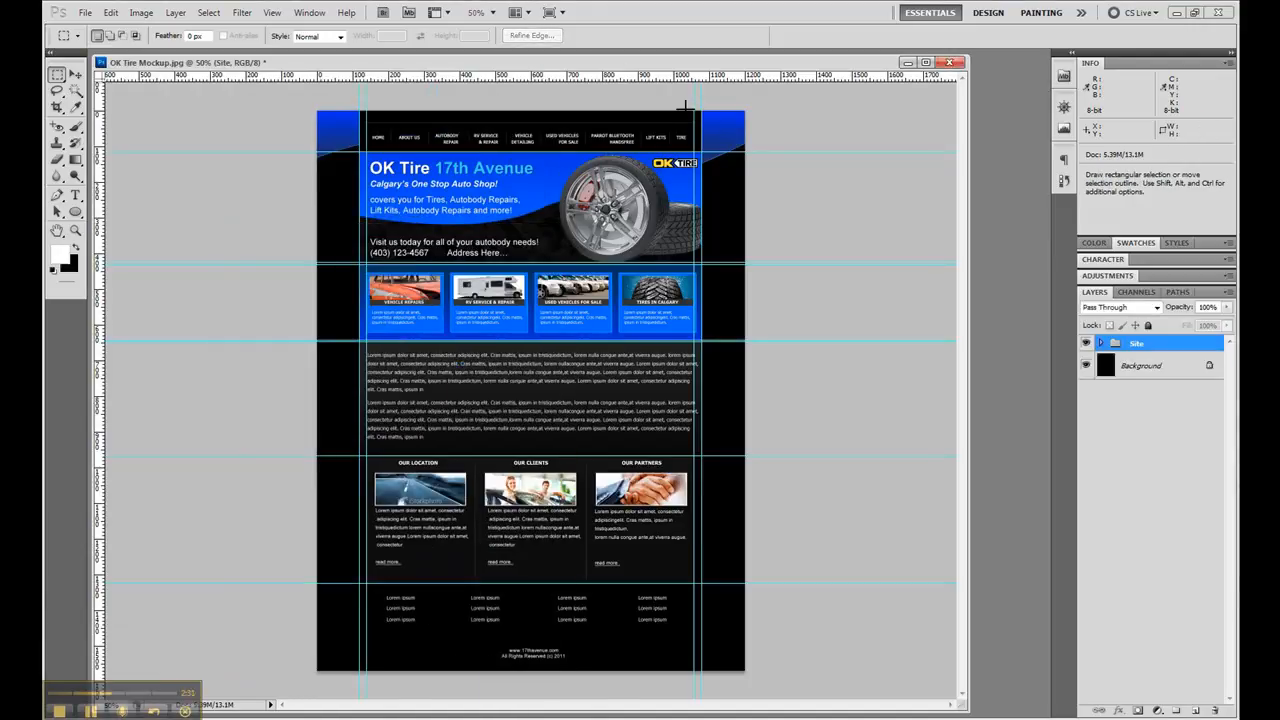
left_click(1170, 372)
key("ctrl+v")
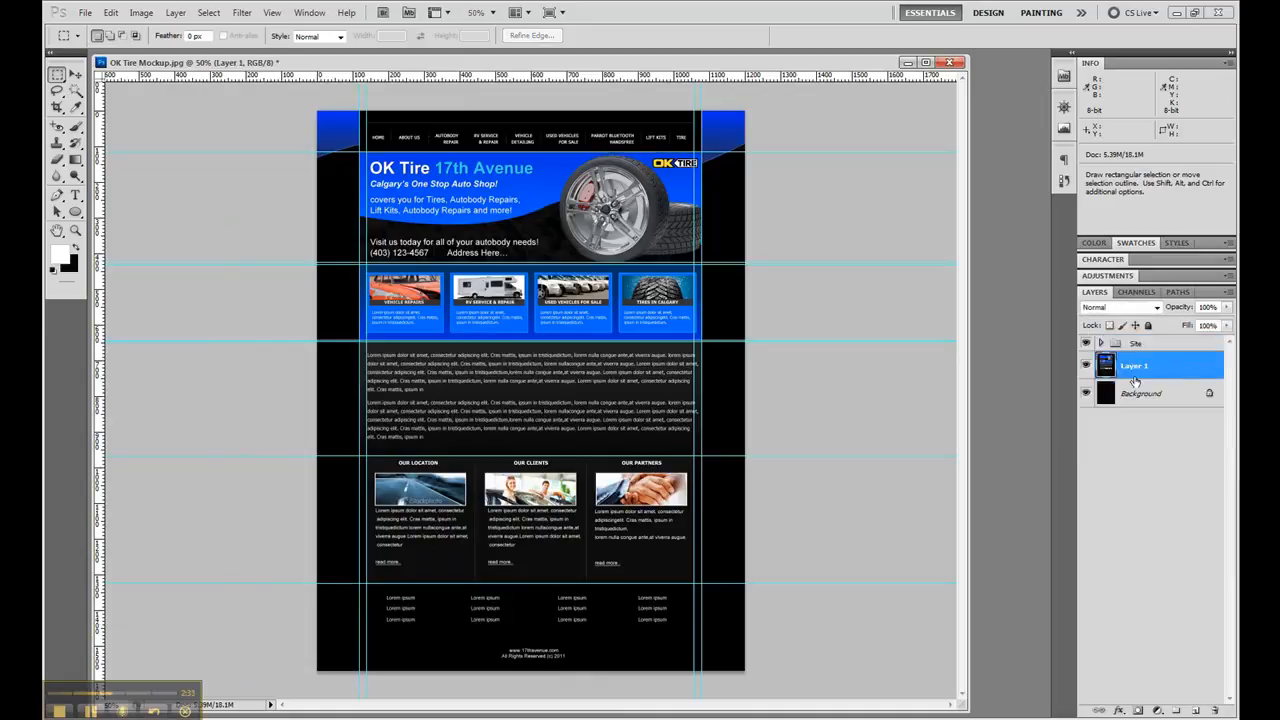
- Toggle the Site group's visibility to compare it with the pasted mockup layer beneath
left_click(1086, 344)
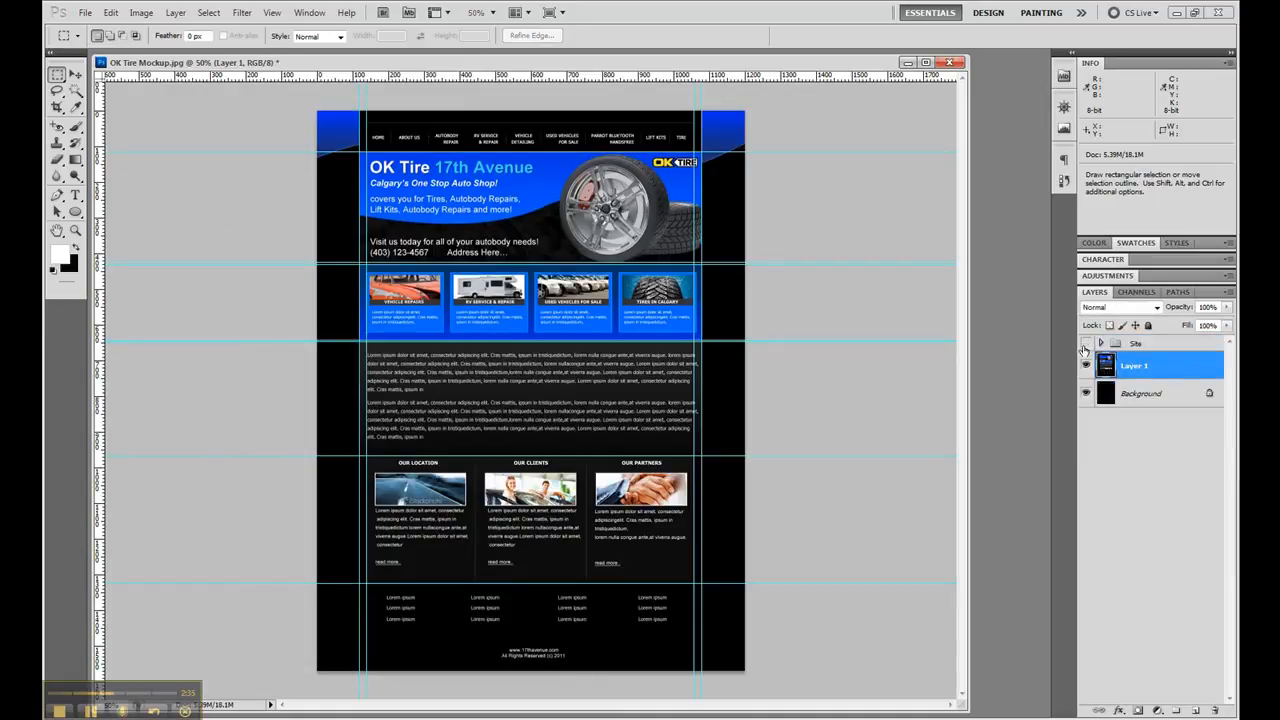
left_click(1086, 344)
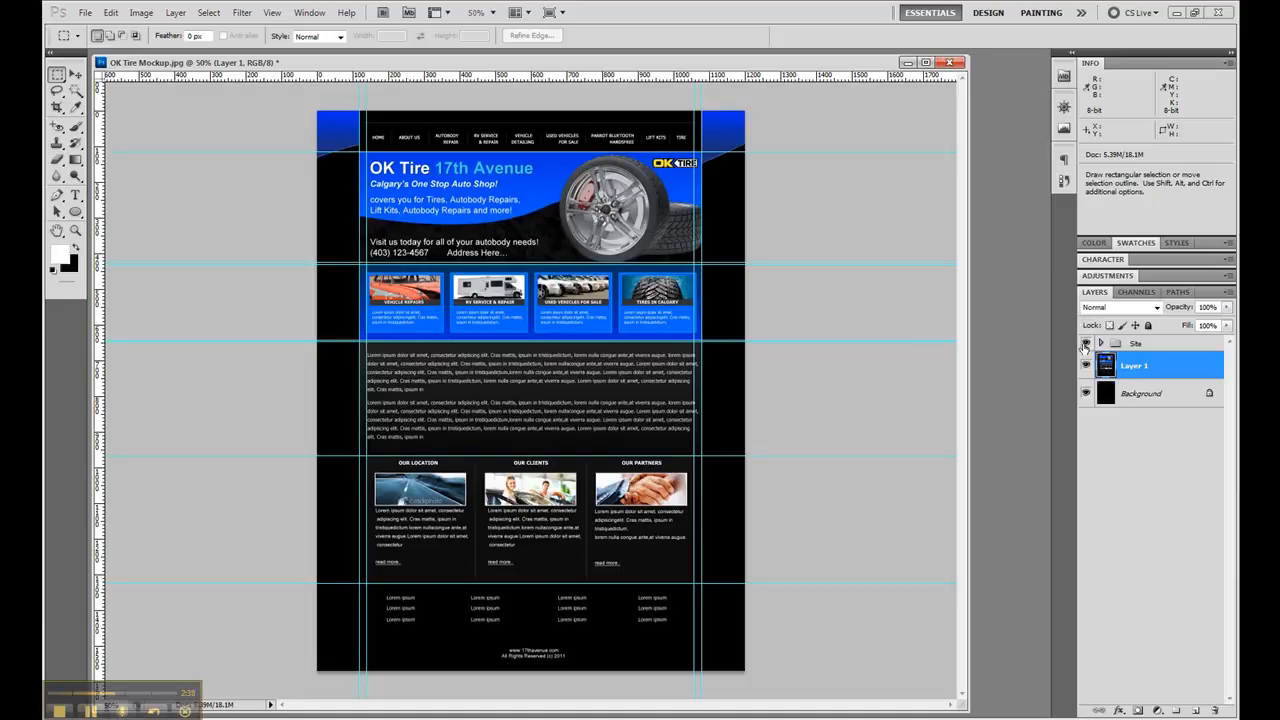
left_click(1085, 345)
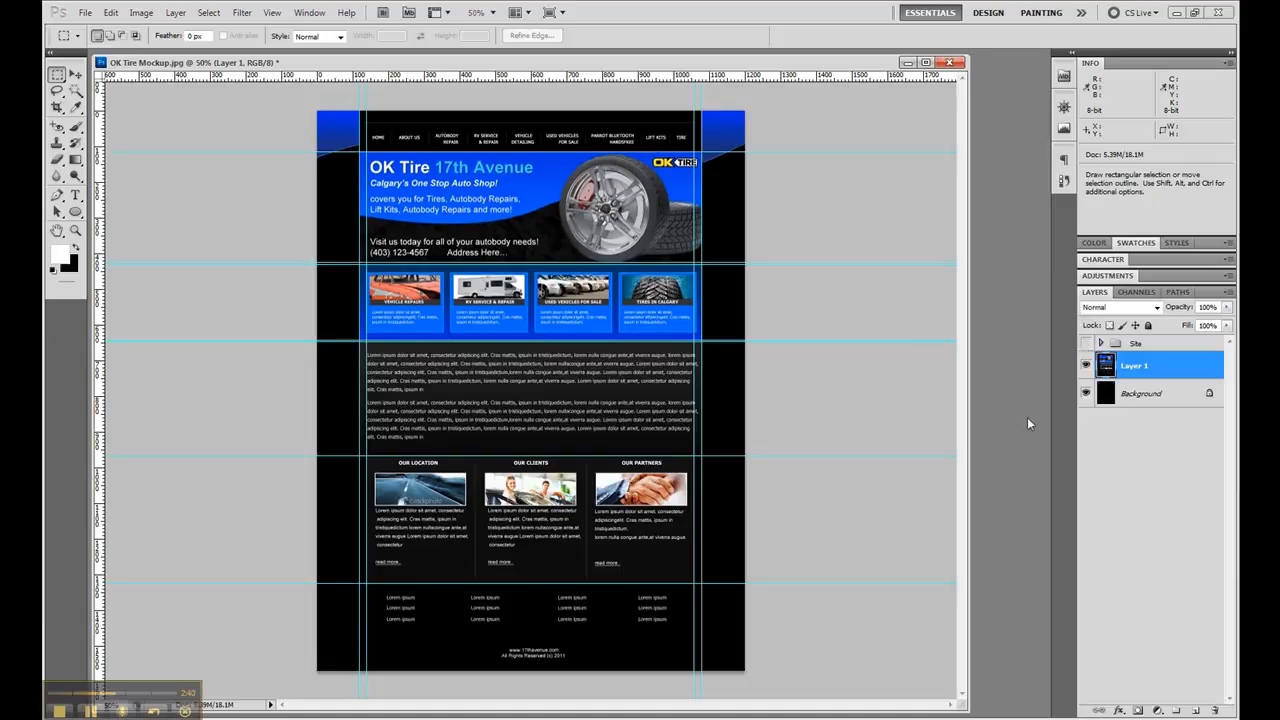
left_click(1086, 346)
- Select the navigation link area with a rectangular marquee of about 960 by 78 px, between the outer guides and below the thin line
left_click(75, 230)
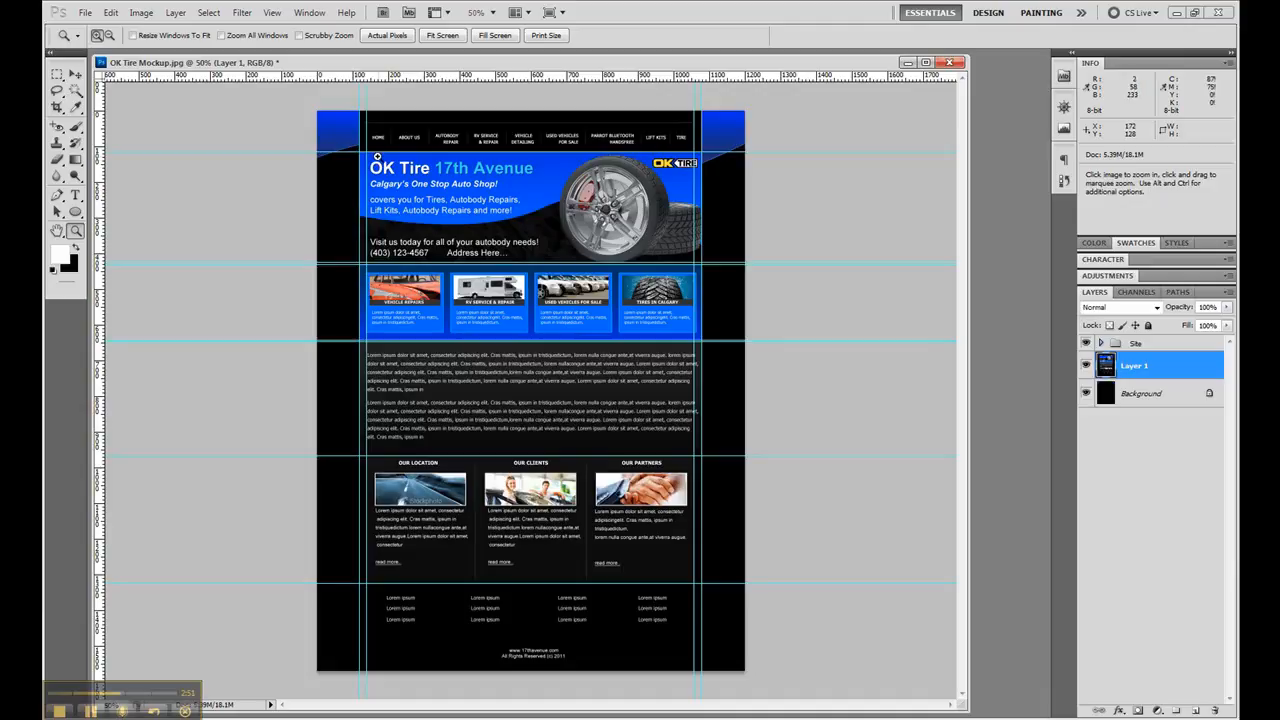
left_click_drag(376, 157, 339, 91)
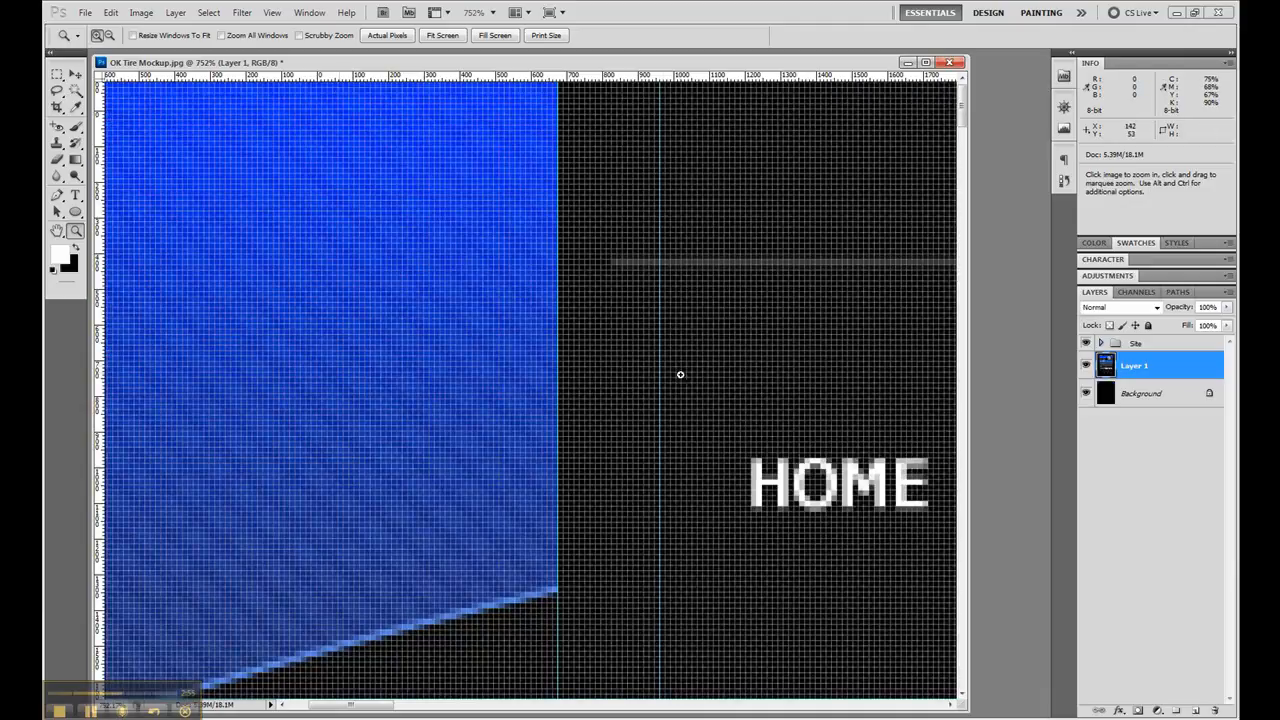
left_click(647, 384, "alt")
left_click(650, 383, "alt")
left_click(657, 382, "alt")
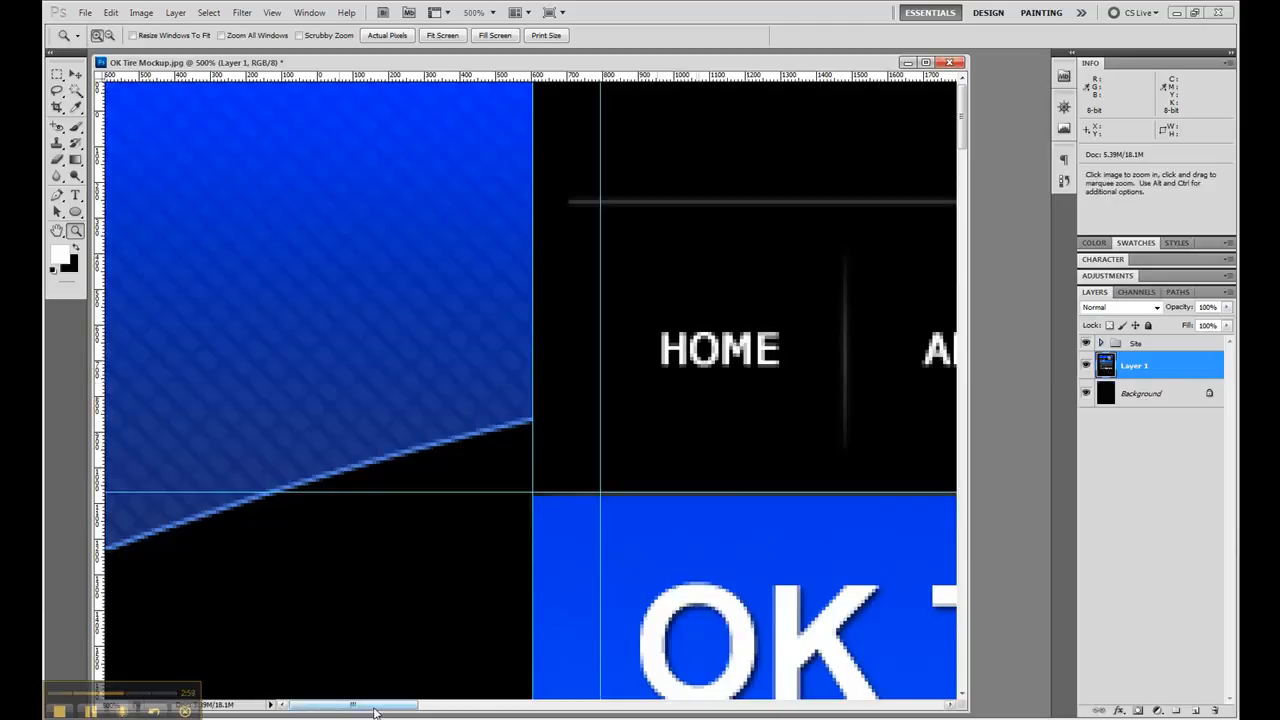
left_click_drag(375, 712, 867, 668)
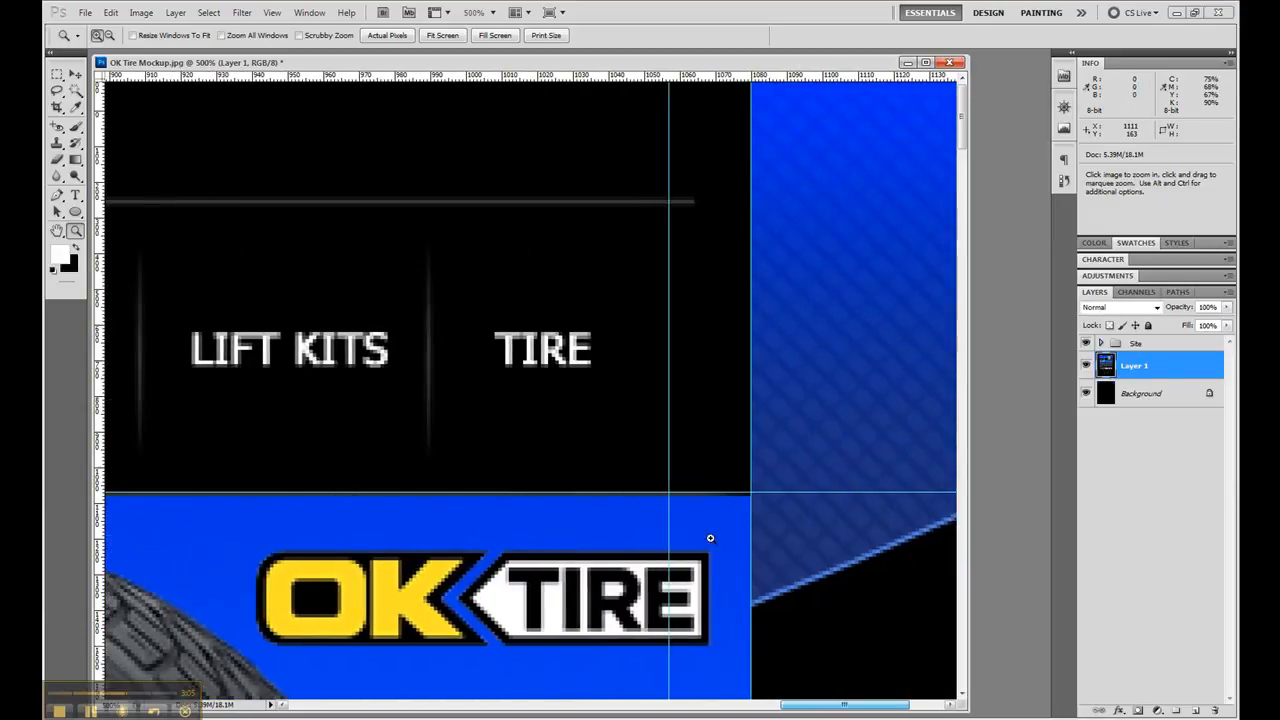
left_click(57, 74)
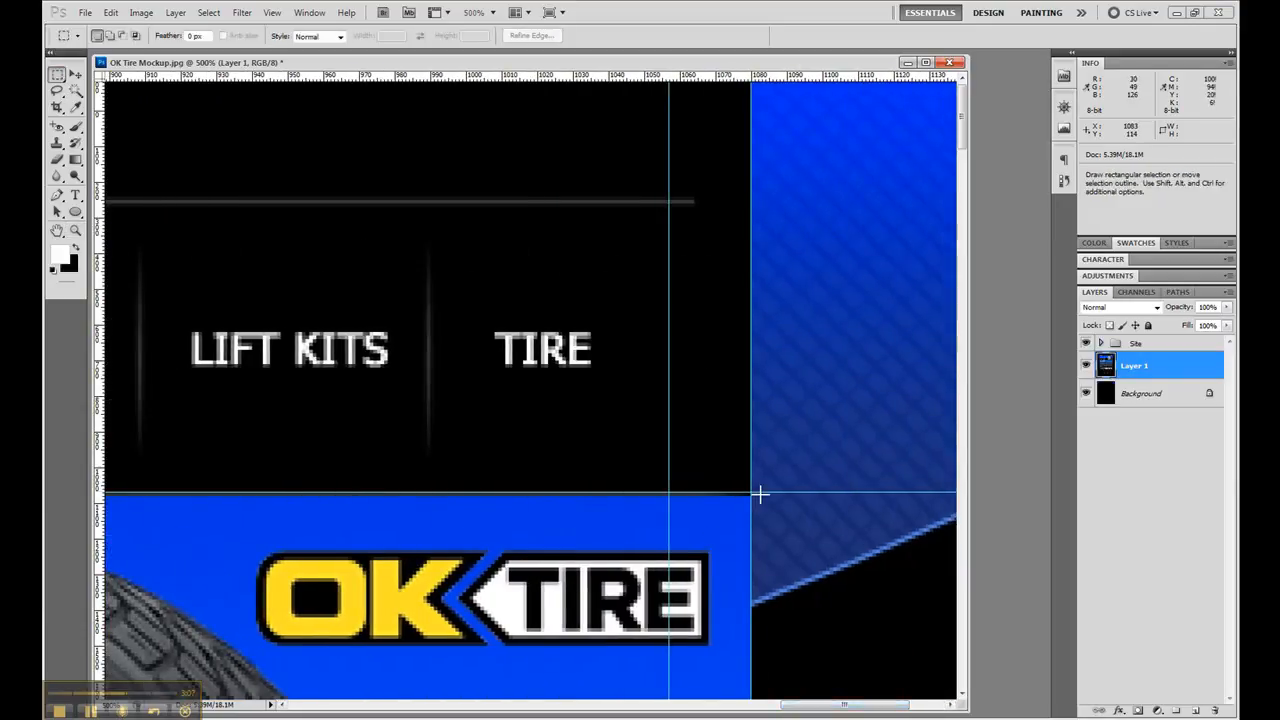
left_click_drag(755, 493, 347, 215)
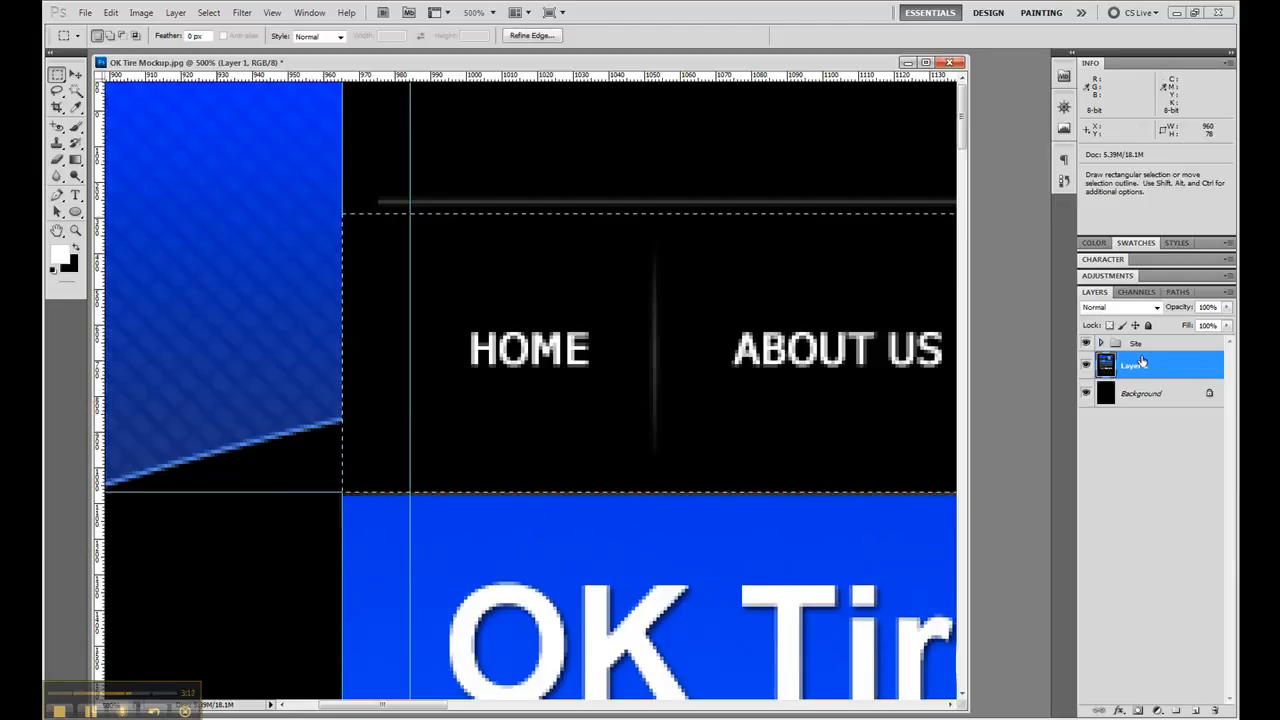
- Add a new layer named BG above Navigation Original inside the Site group's Navigation group
left_click(1101, 343)
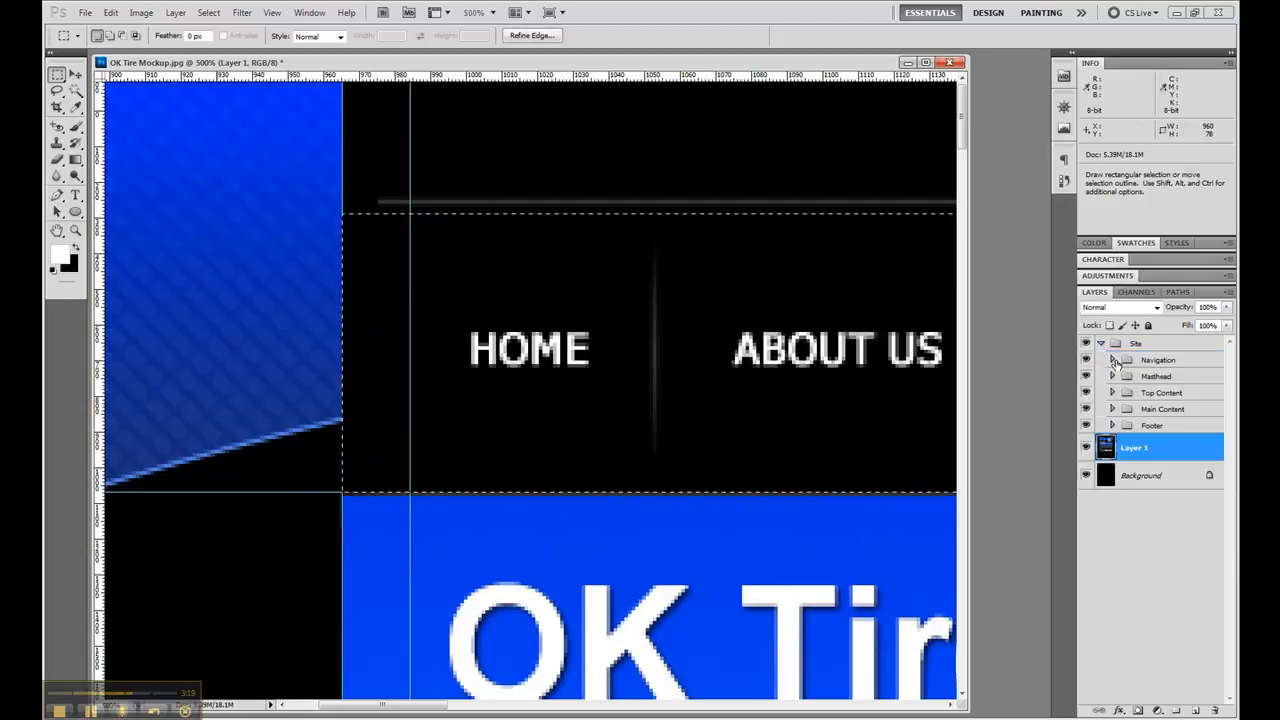
left_click(1112, 360)
left_click(1156, 381)
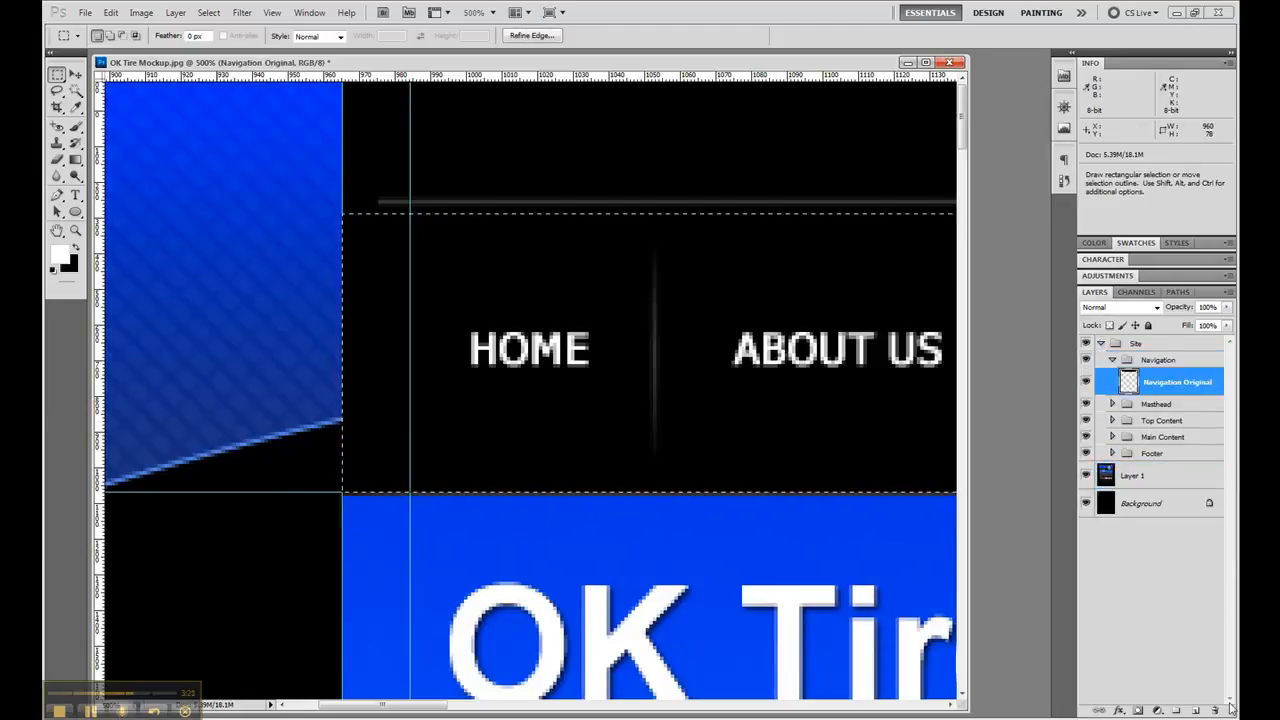
left_click(1199, 710)
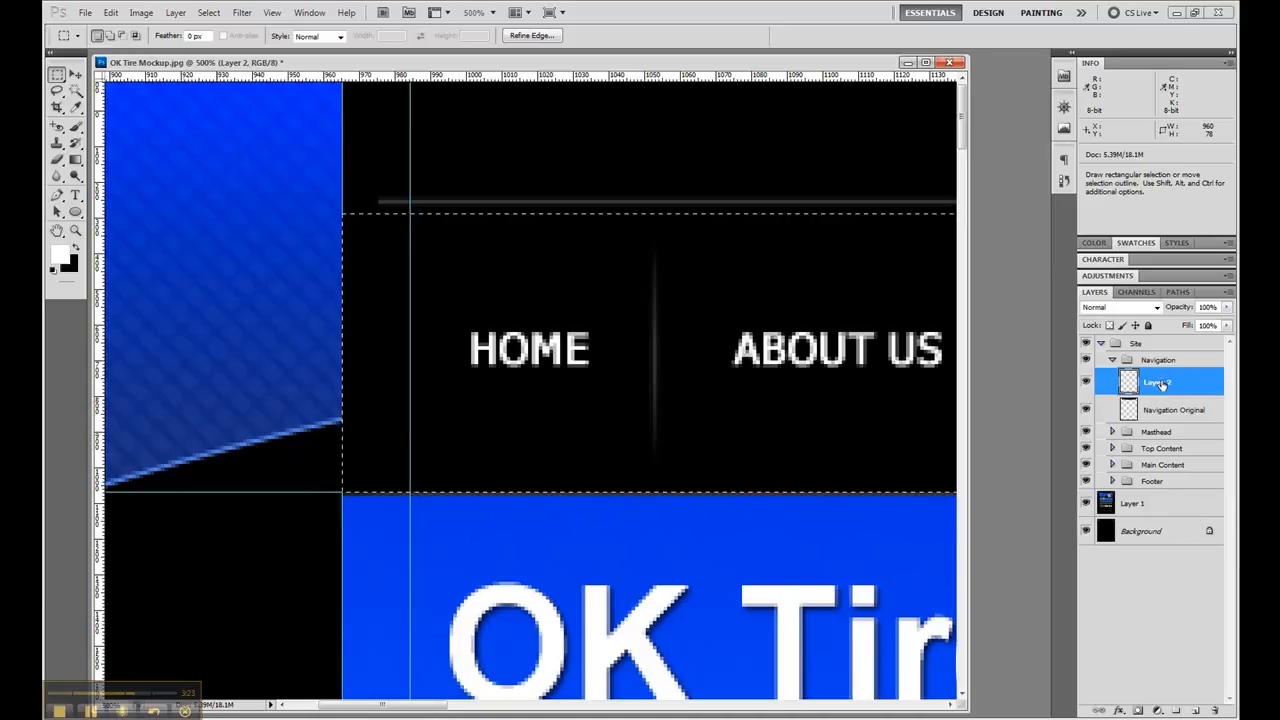
double_click(1158, 383)
type("BG")
key("Return")
- Fill the selected navigation area on the BG layer with black, and deselect it with the whole page in view
left_click(76, 248)
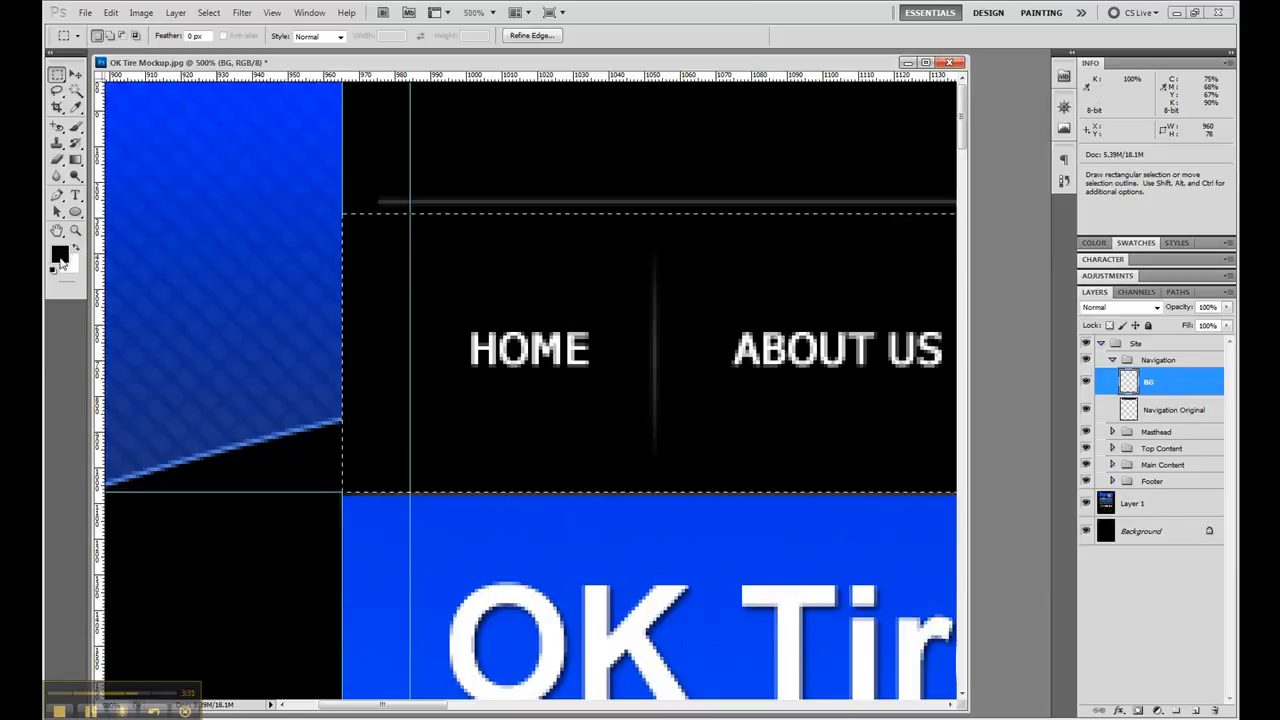
key("alt+BackSpace")
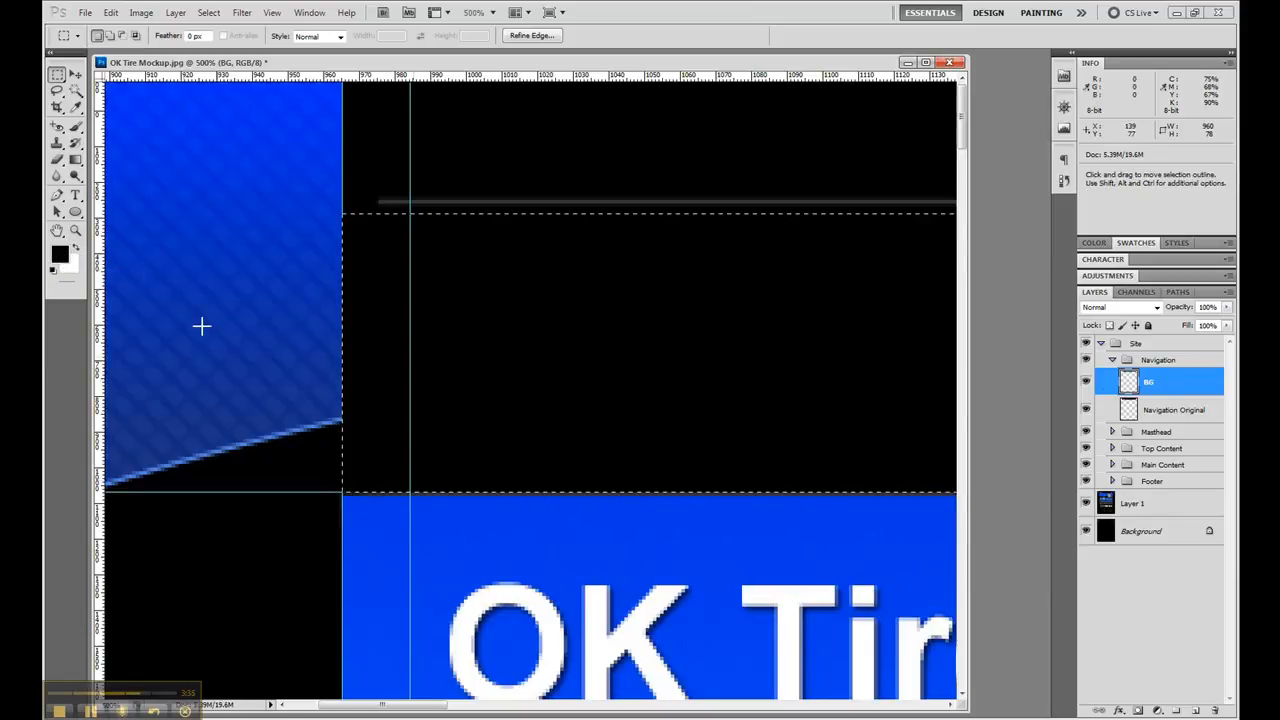
double_click(57, 231)
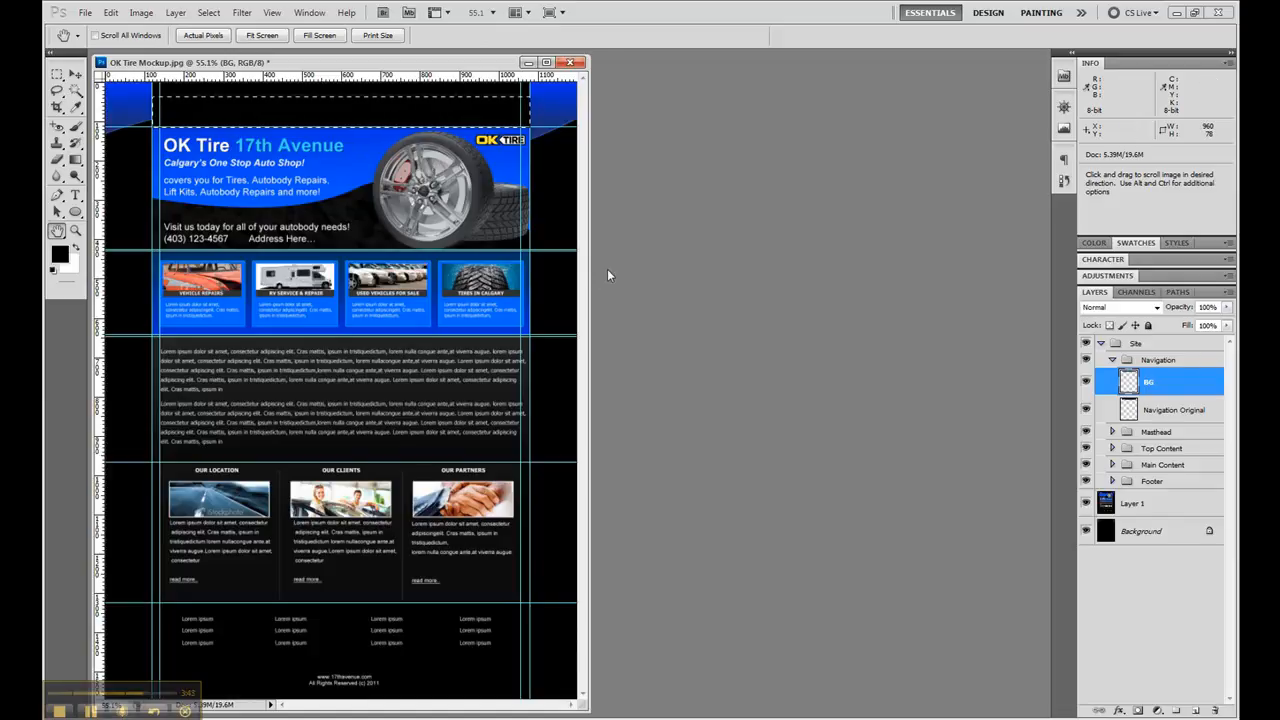
left_click_drag(587, 272, 772, 259)
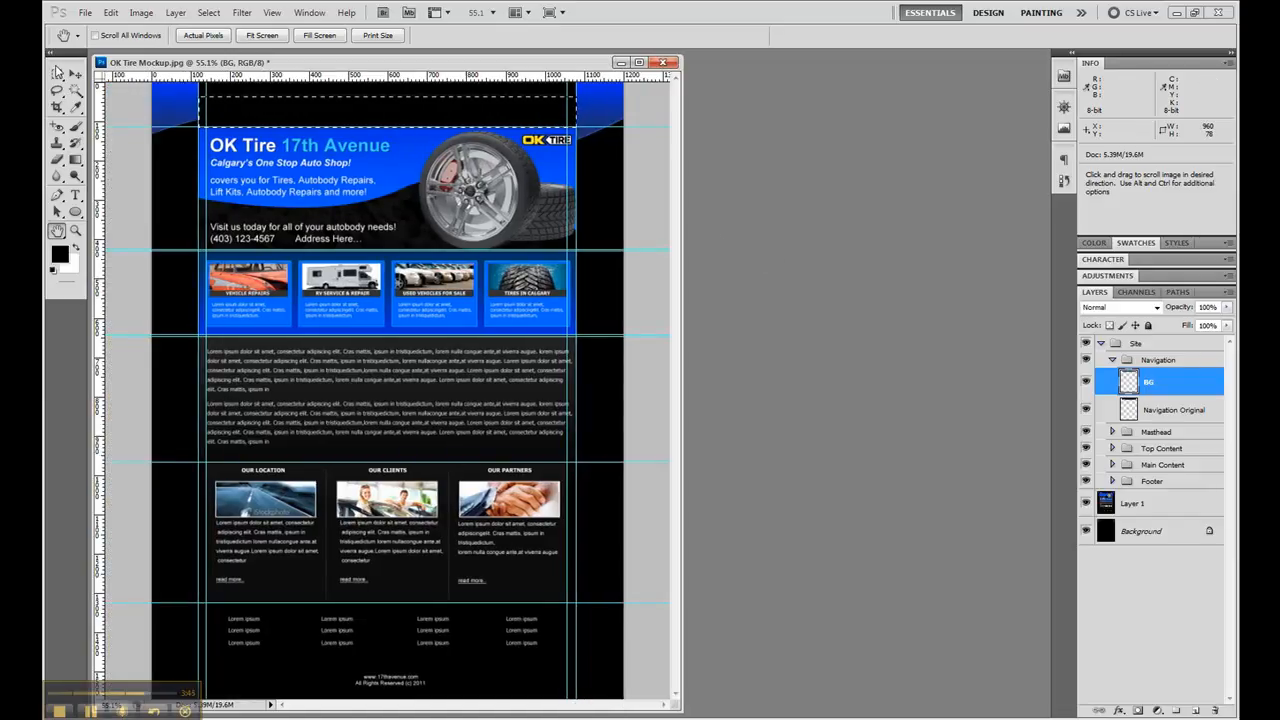
left_click(57, 74)
left_click(195, 128)
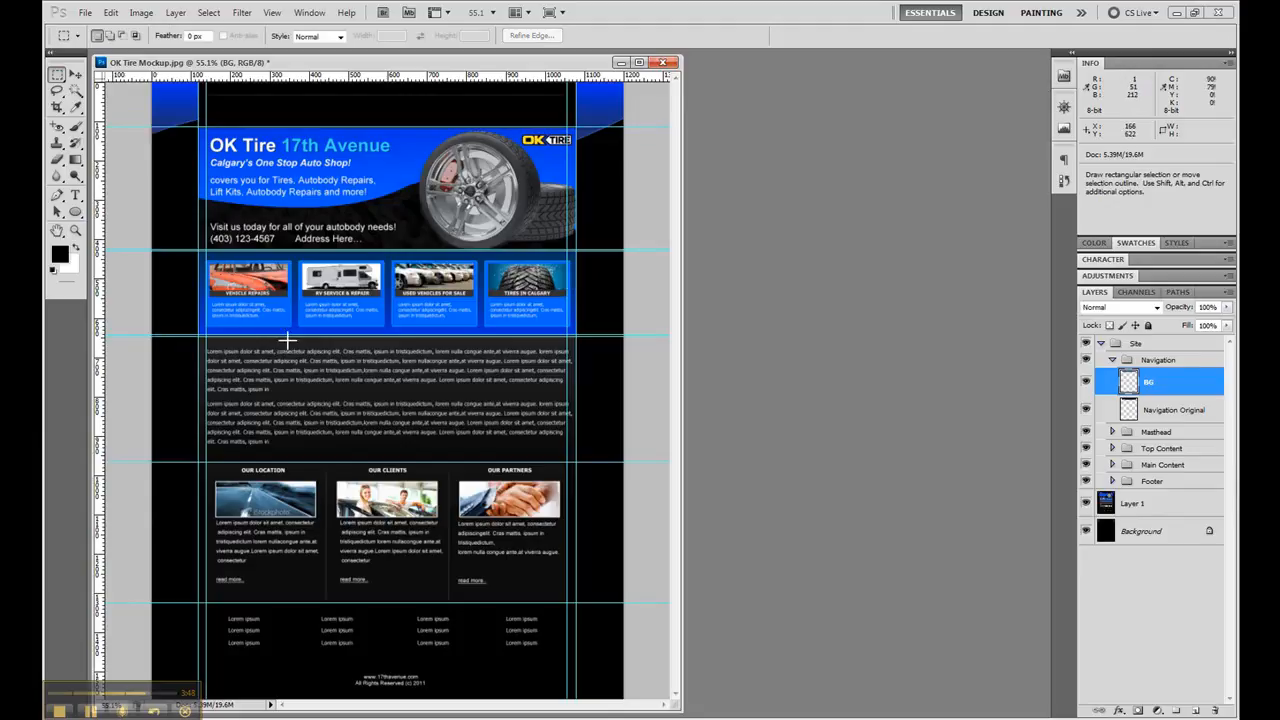
- Select a full-height strip about 6 by 212 px along the left edge of the blue Top Content background
left_click(1112, 361)
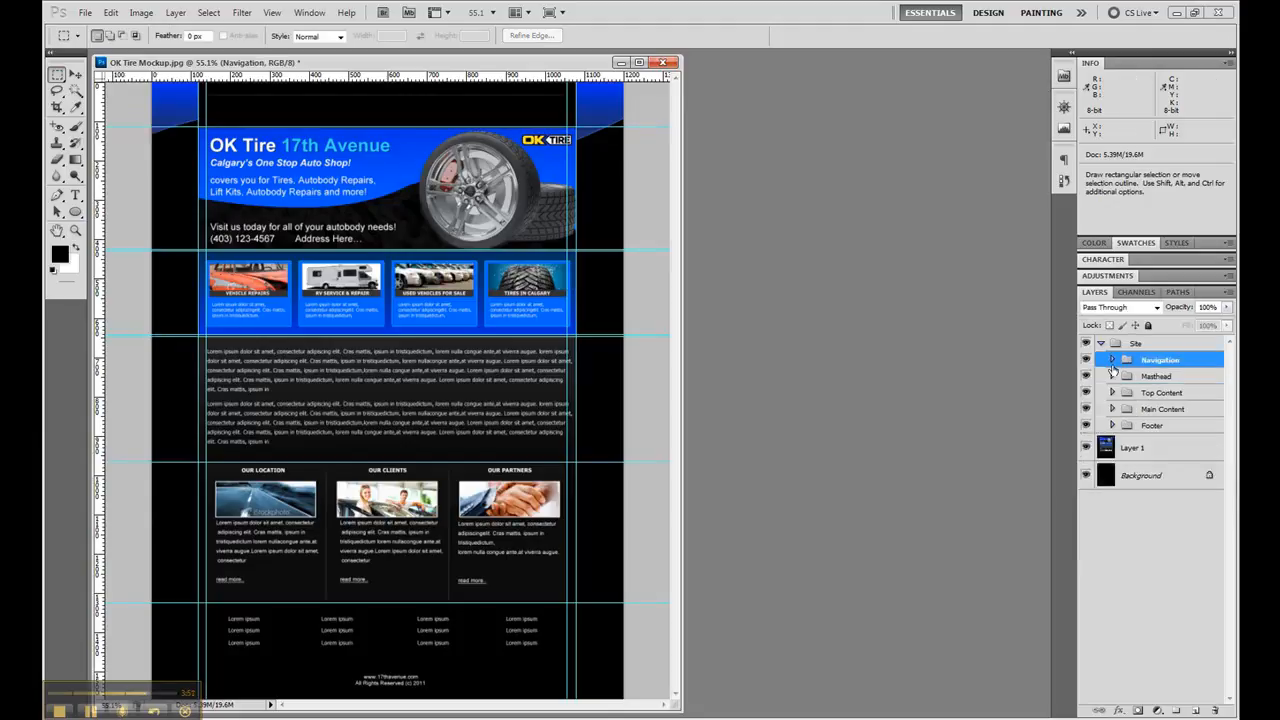
left_click(1112, 393)
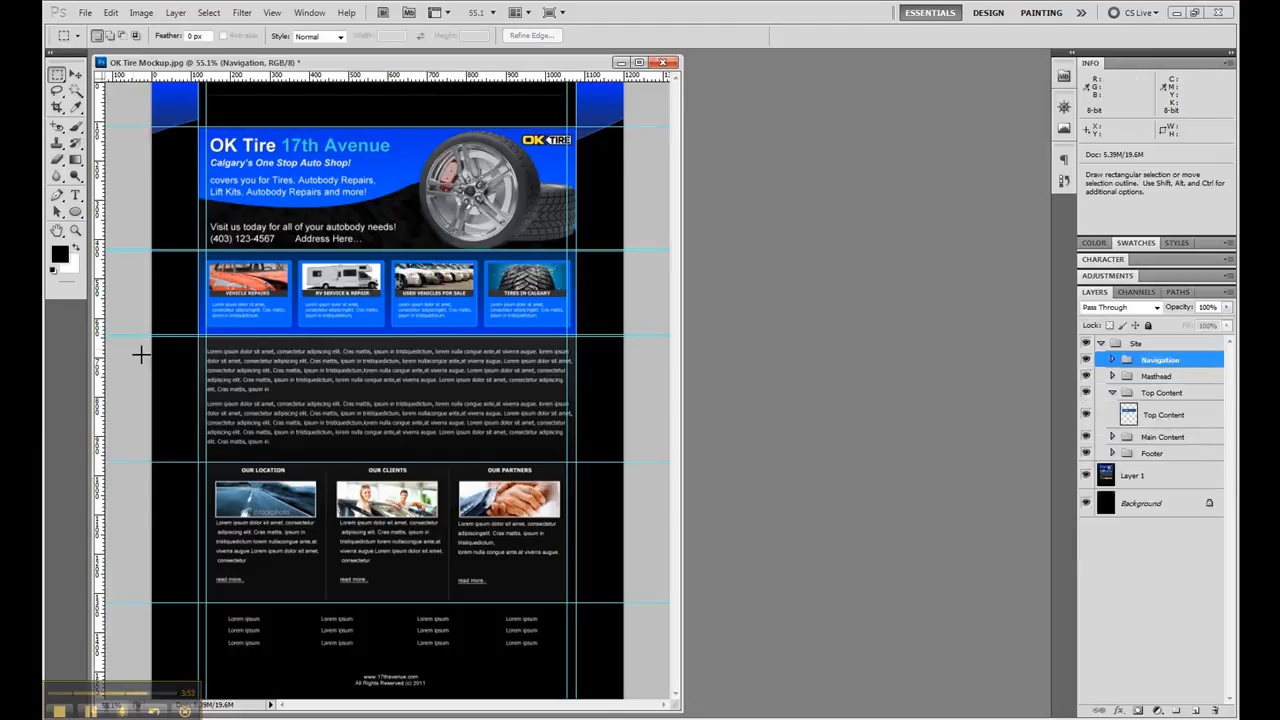
left_click(75, 230)
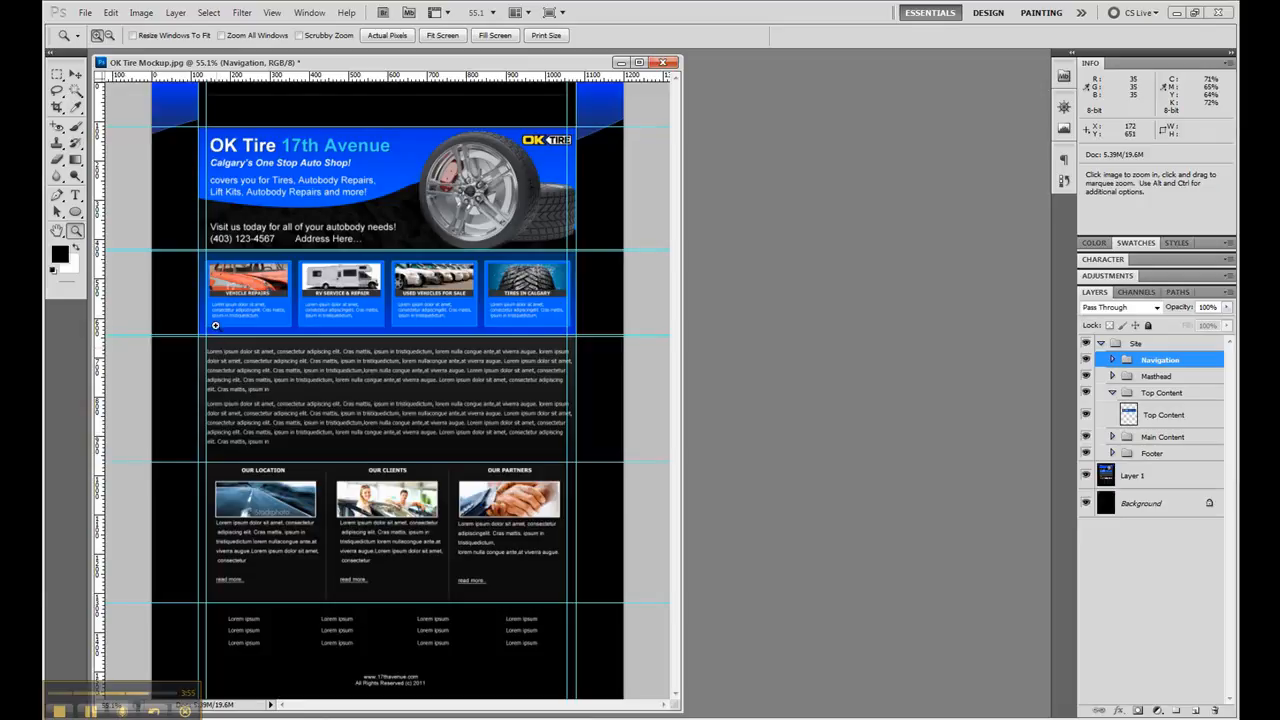
left_click_drag(193, 241, 277, 369)
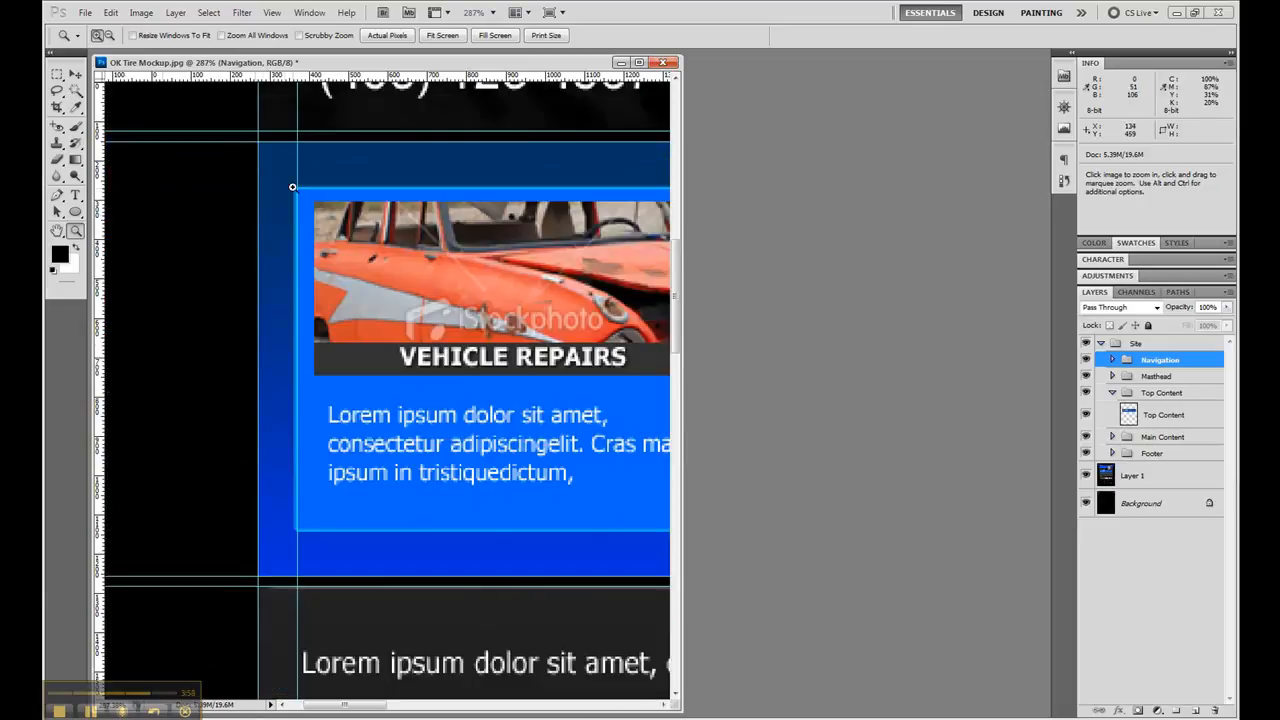
key("m")
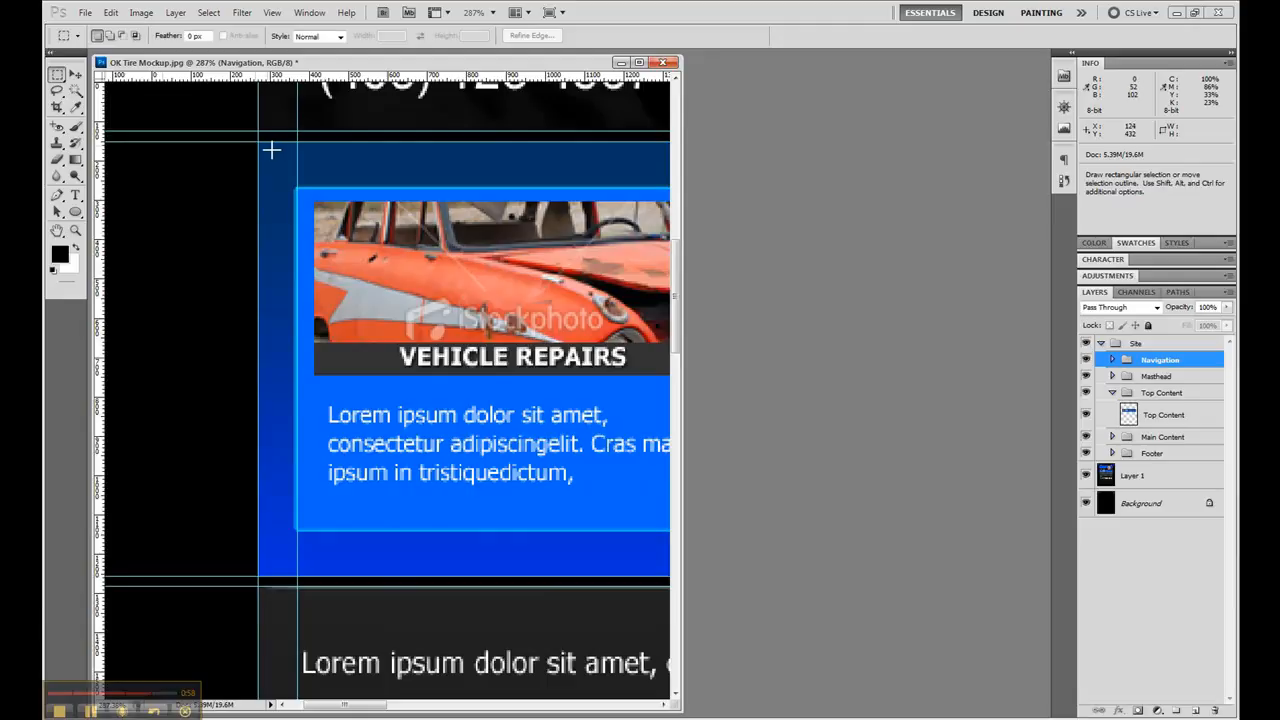
left_click_drag(261, 146, 271, 576)
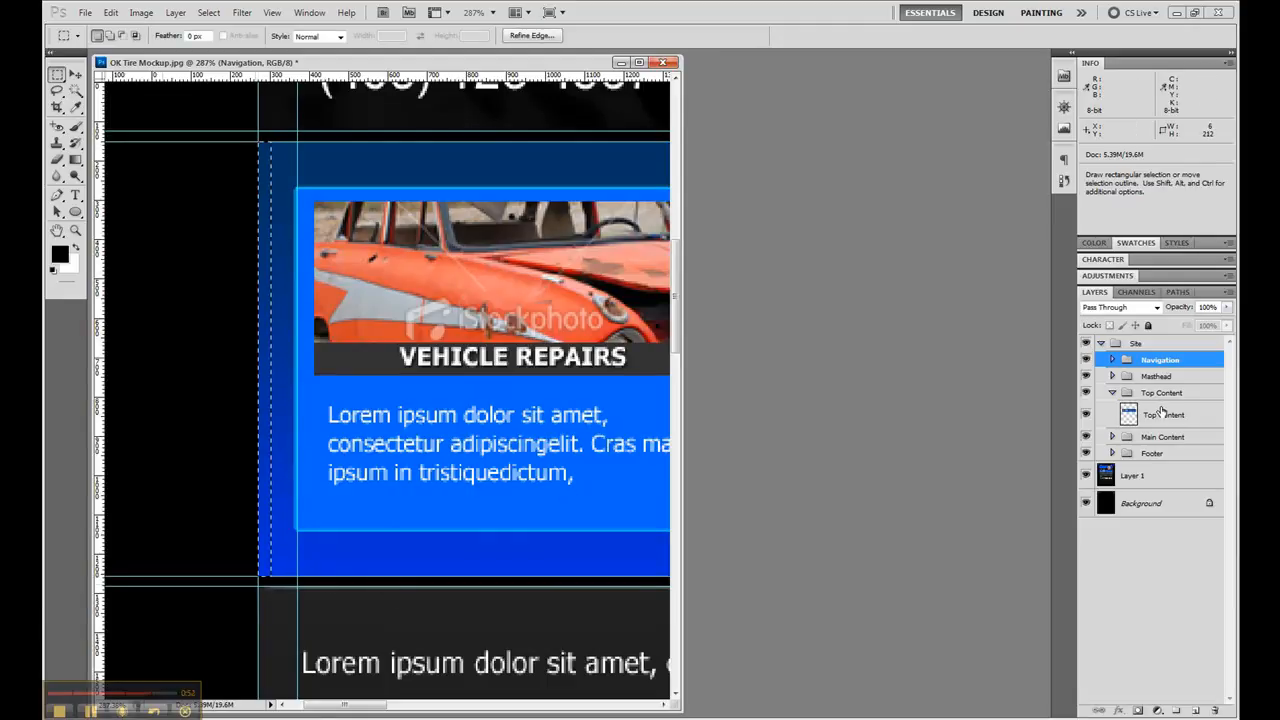
- Add a new layer named BG above the Top Content layer in the Top Content group
left_click(1156, 415)
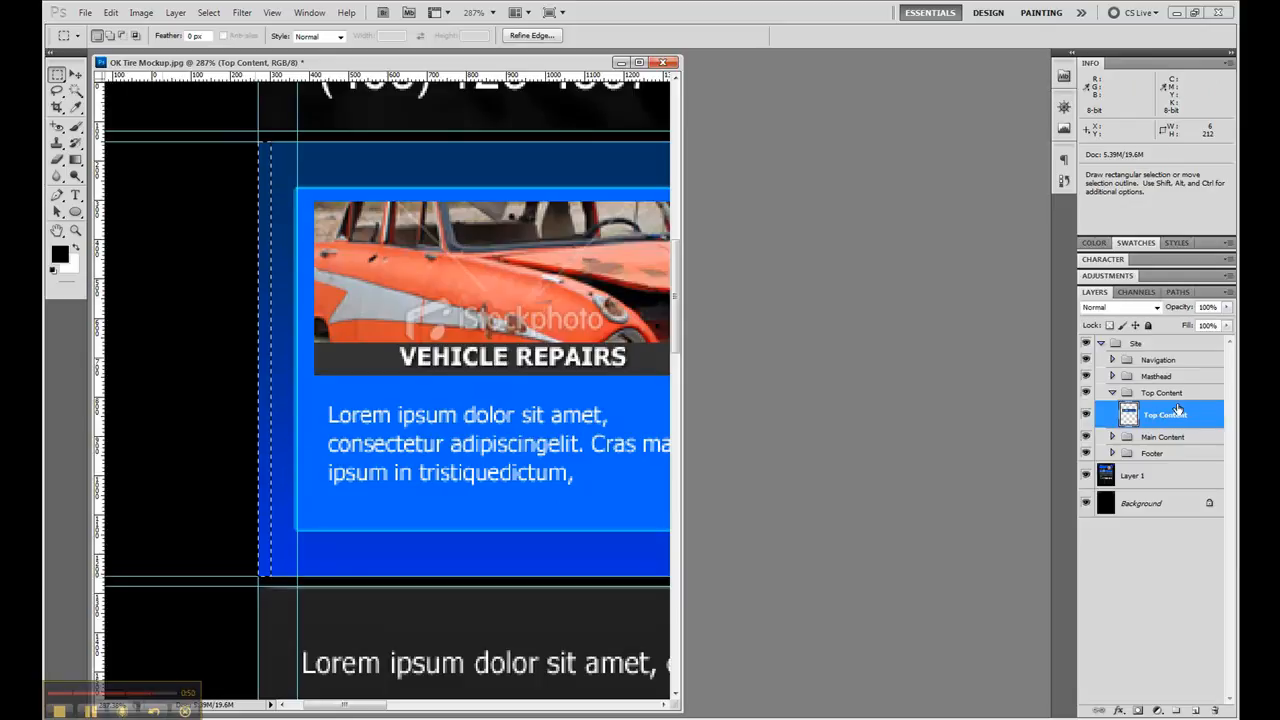
left_click(1197, 710)
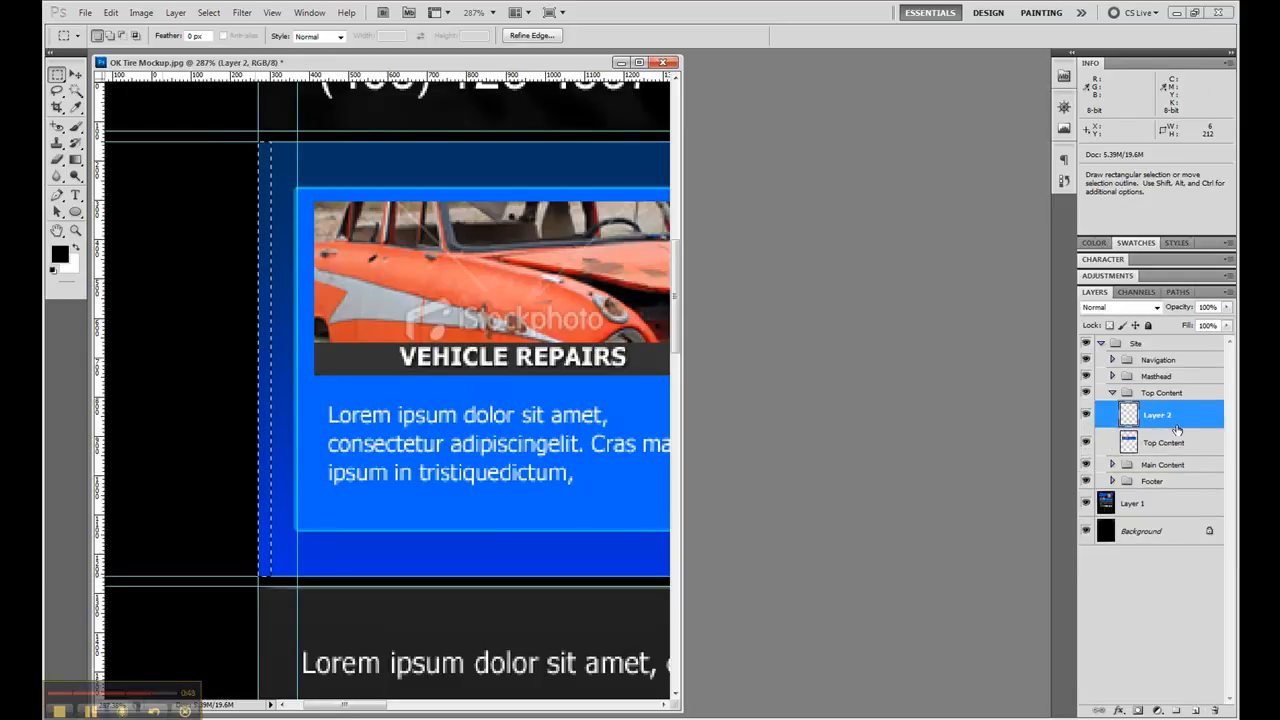
type("BG")
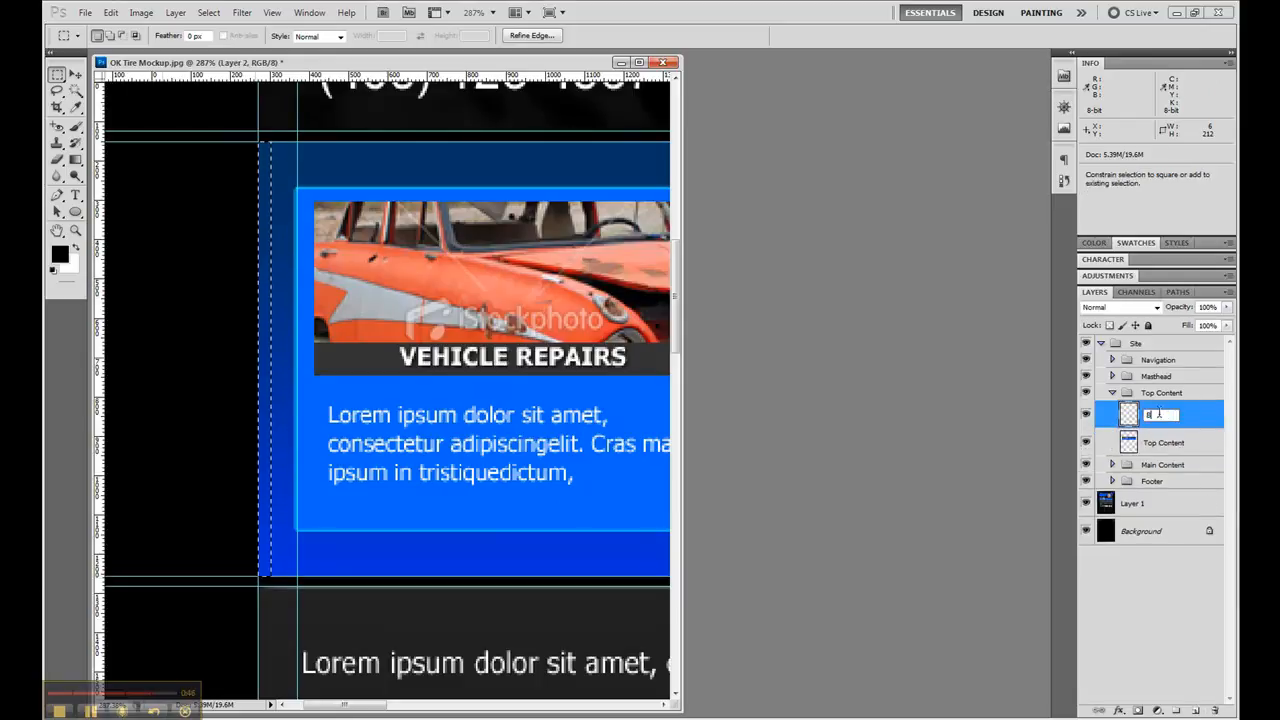
key("Return")
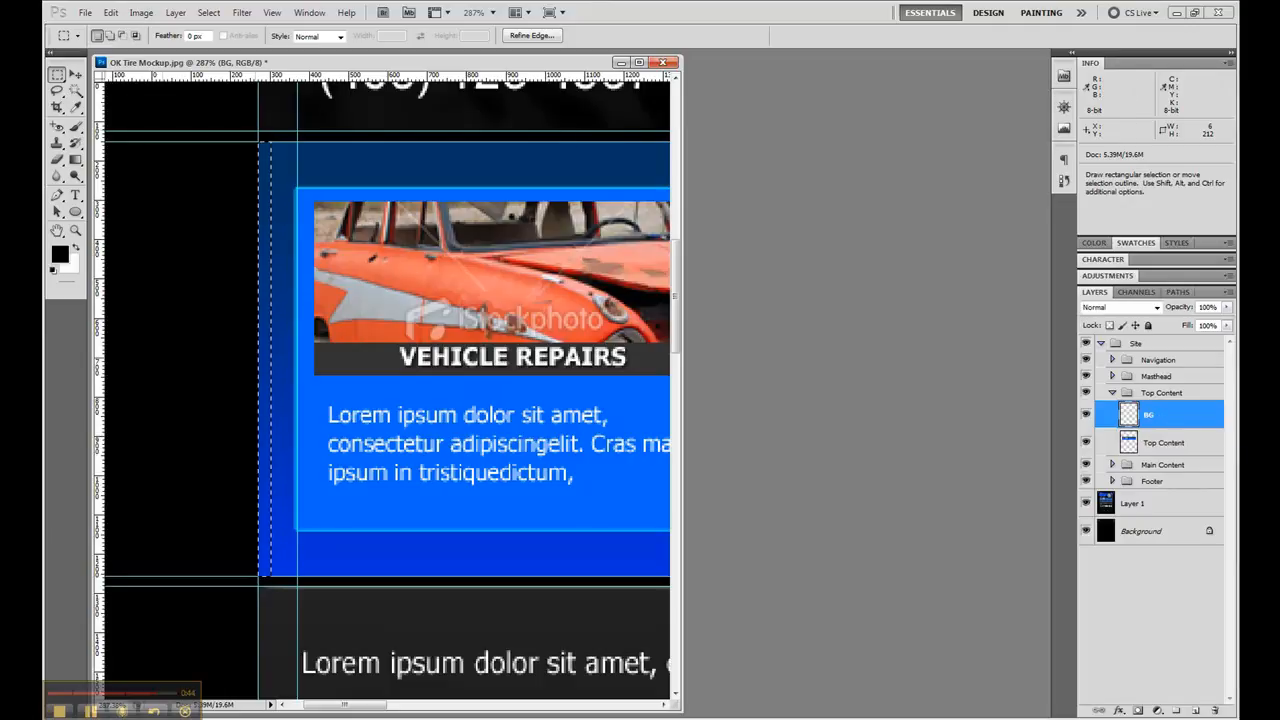
- Copy the selected gradient strip from the Top Content layer onto its BG layer and clear the selection
left_click(1190, 450)
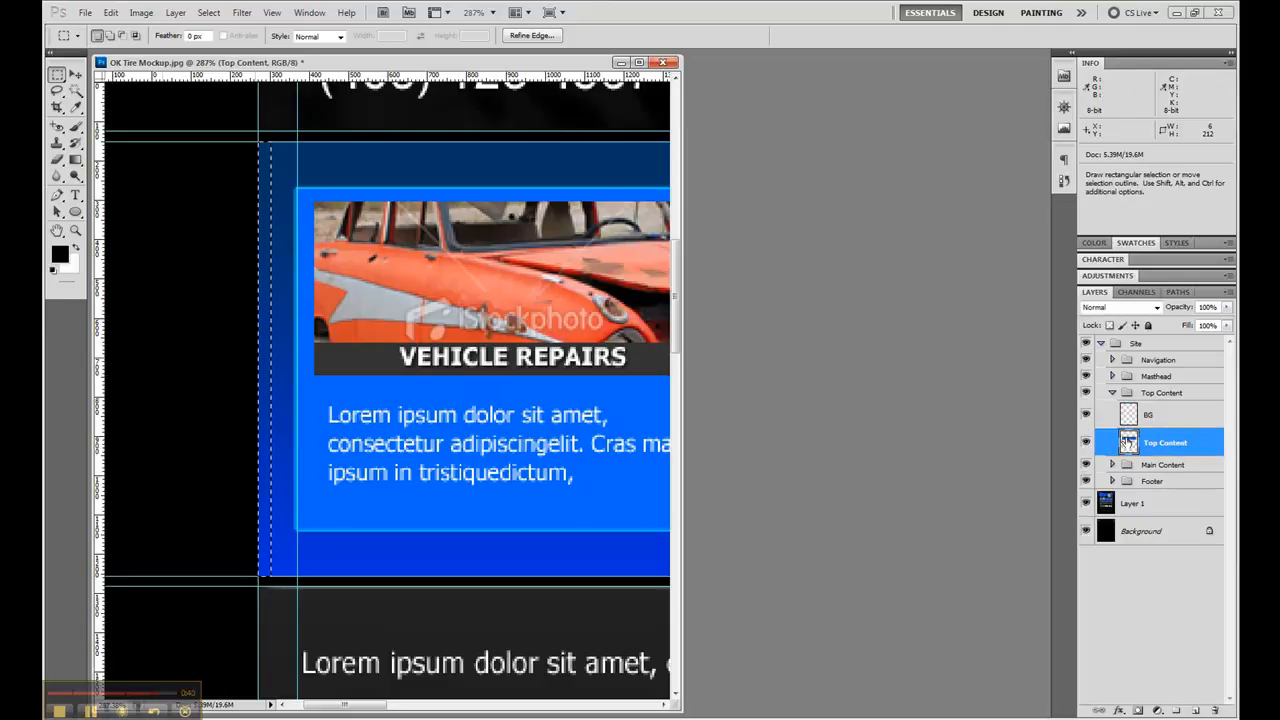
left_click(1171, 418)
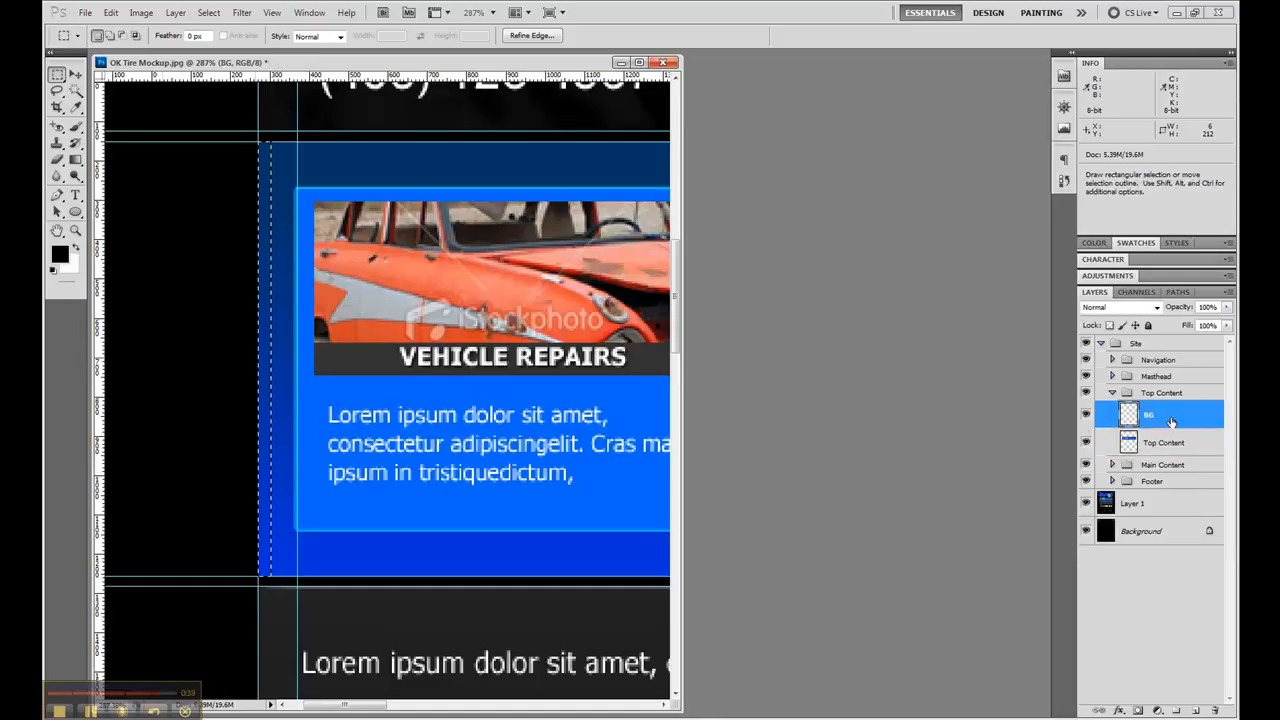
key("ctrl+d")
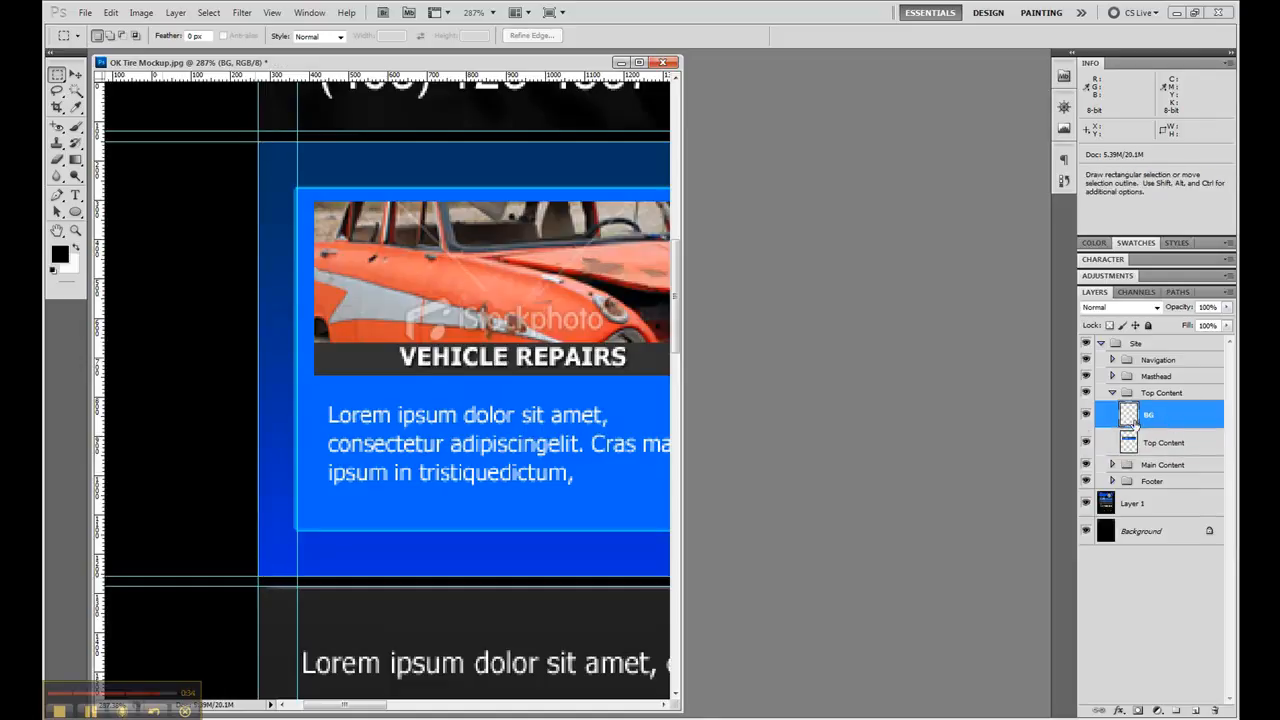
- Stretch the gradient strip on the BG layer with Free Transform to 960 px wide, reaching the right outer guide, and apply it
key("ctrl+t")
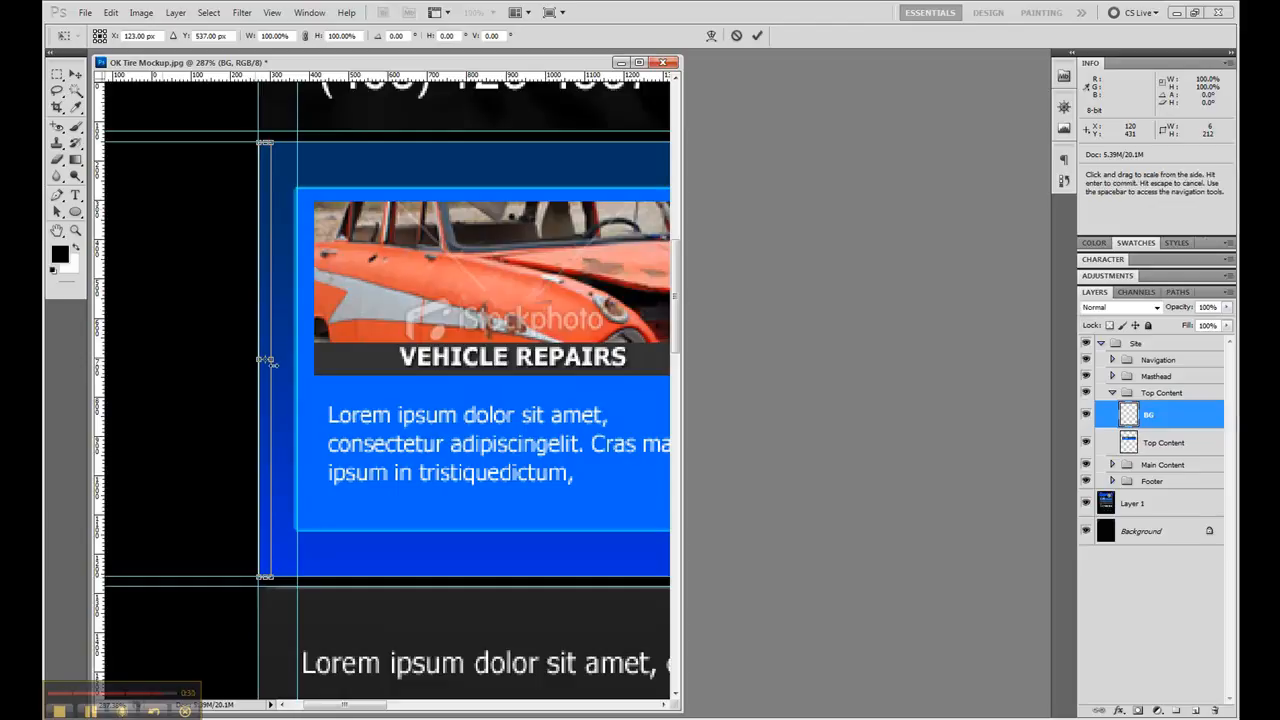
left_click_drag(270, 362, 546, 338)
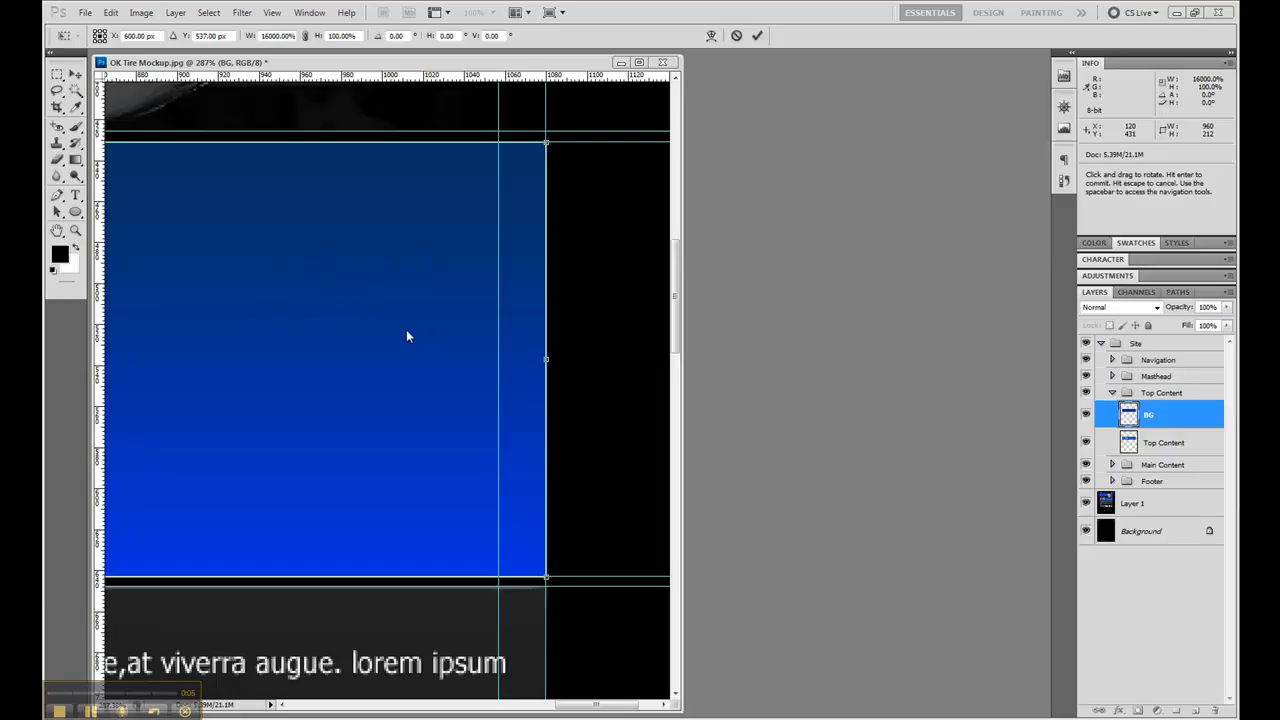
left_click(243, 13)
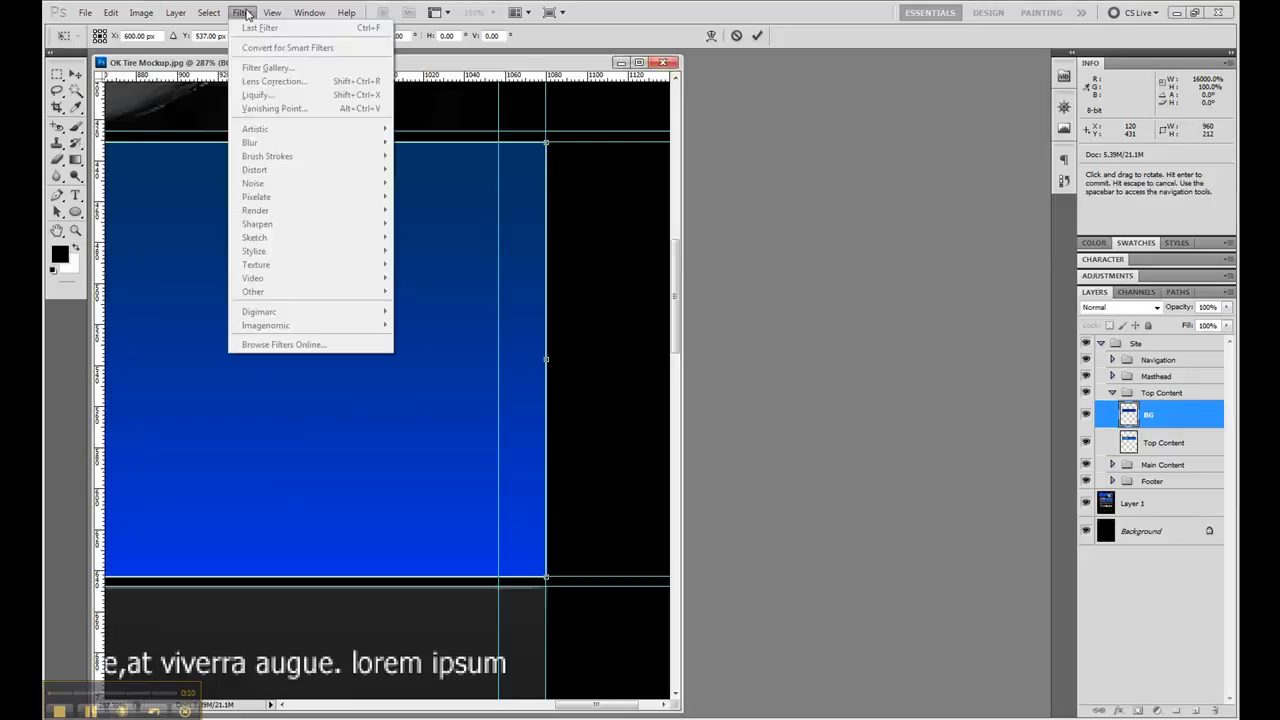
left_click(246, 13)
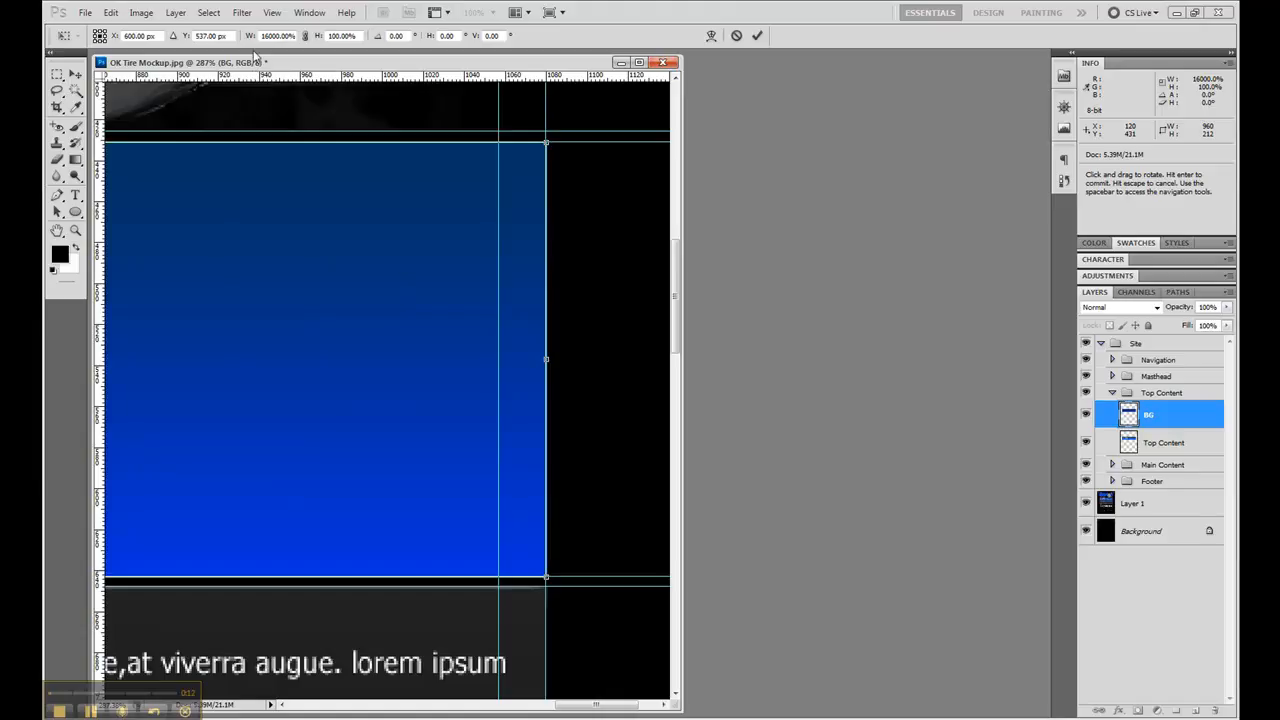
left_click(242, 13)
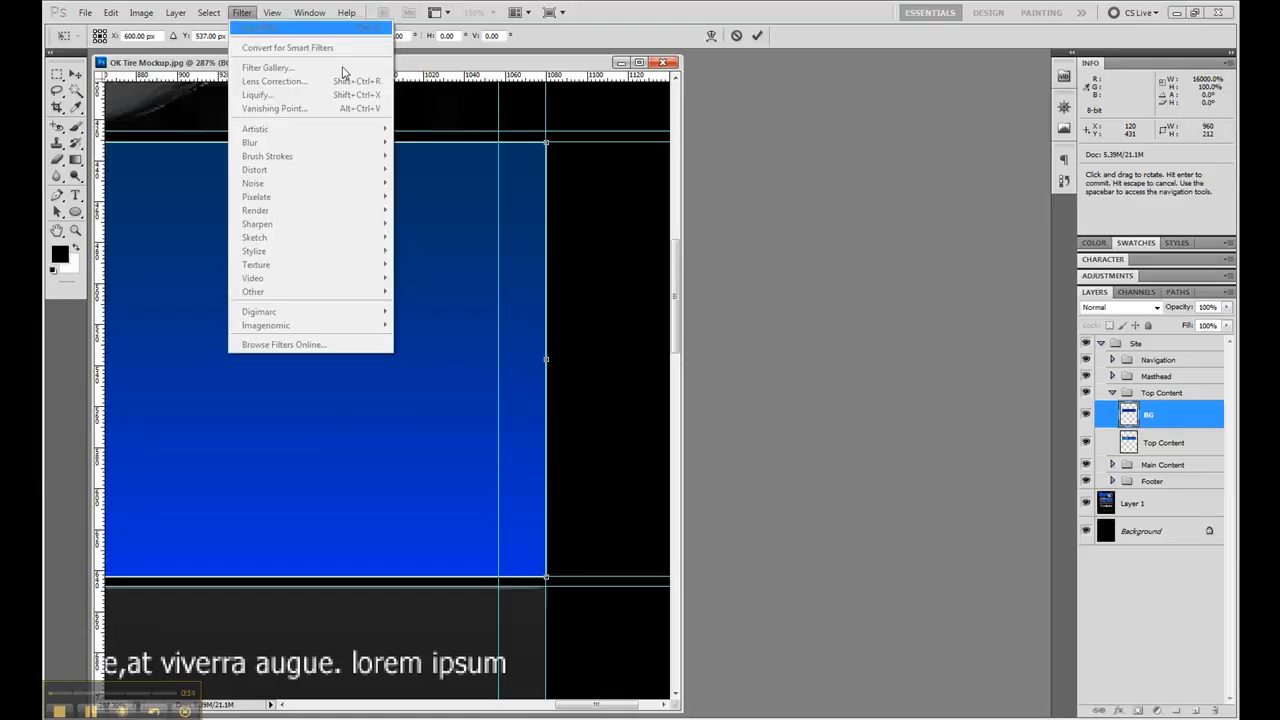
left_click(57, 72)
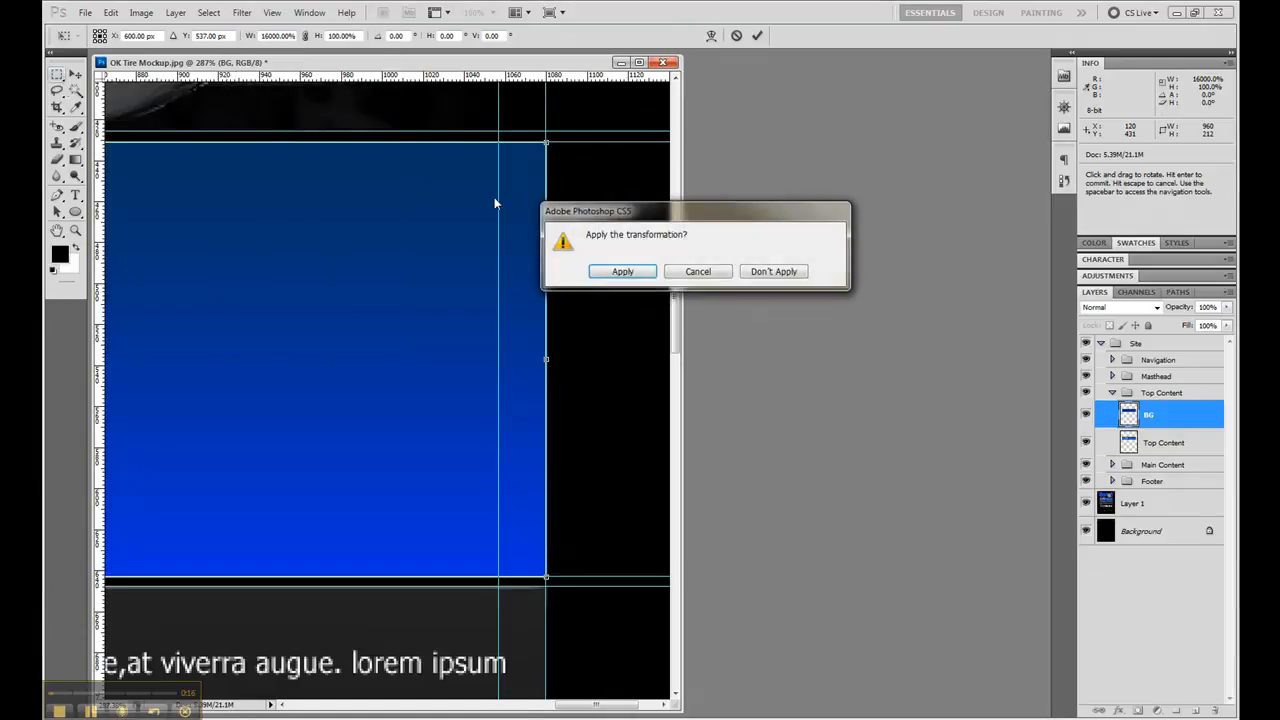
left_click(630, 273)
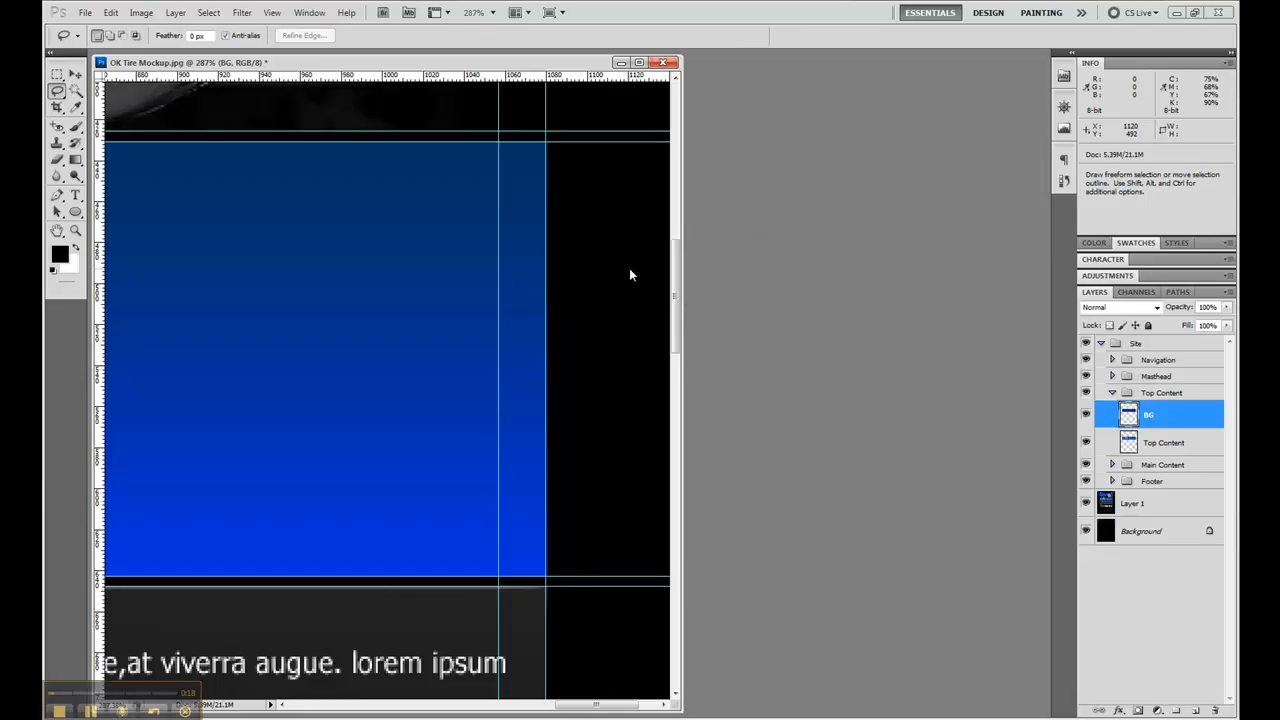
- Apply a Gaussian Blur with a 5 pixel radius to the BG layer in the Top Content group
left_click(58, 90)
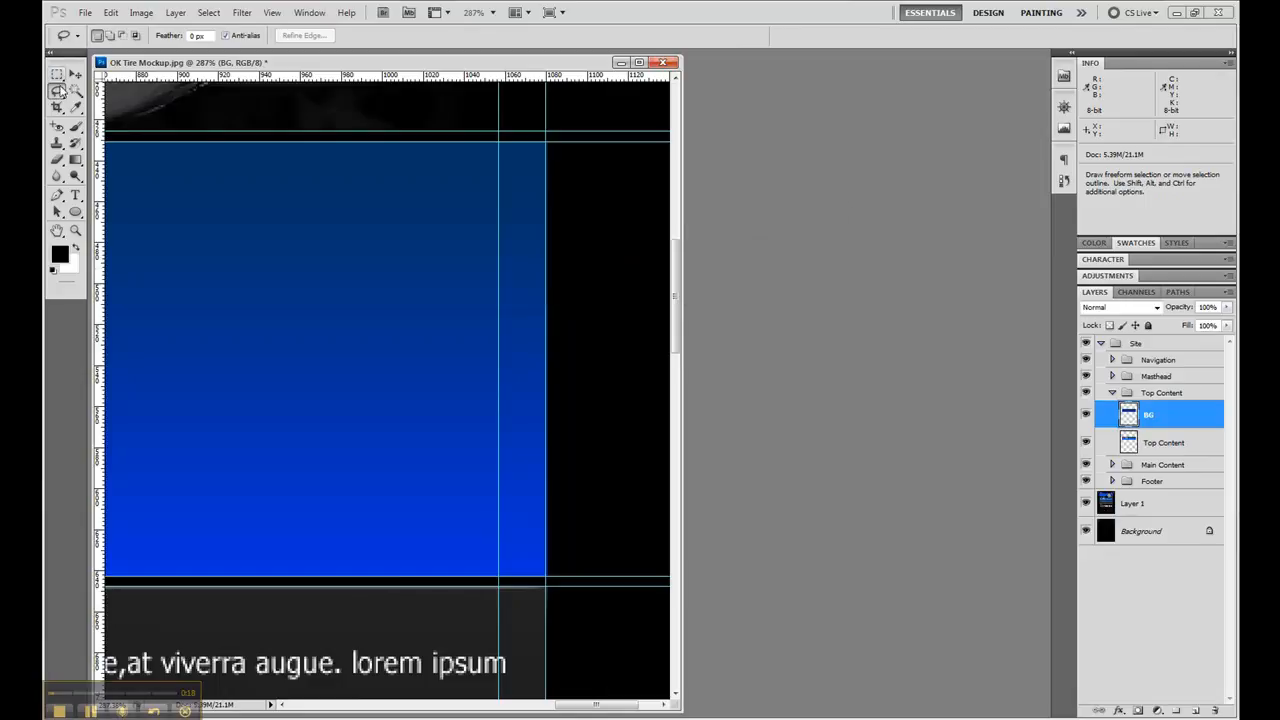
left_click(241, 12)
mouse_move(260, 142)
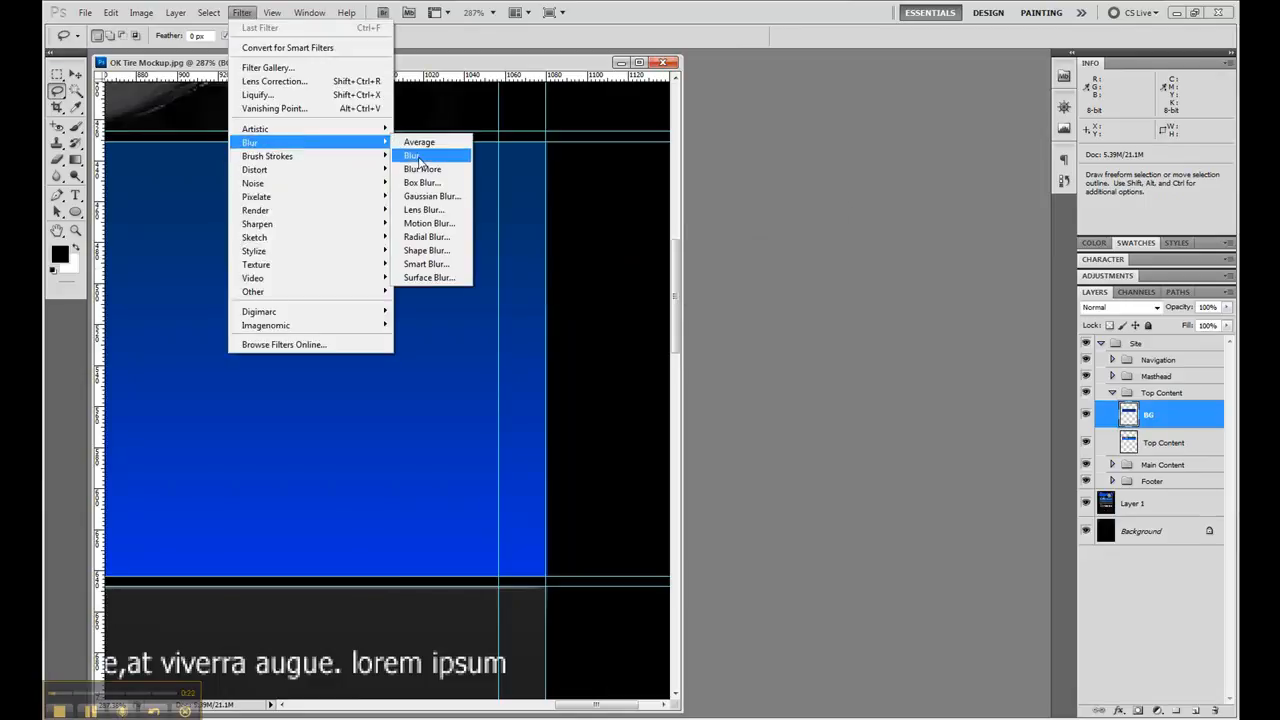
left_click(420, 196)
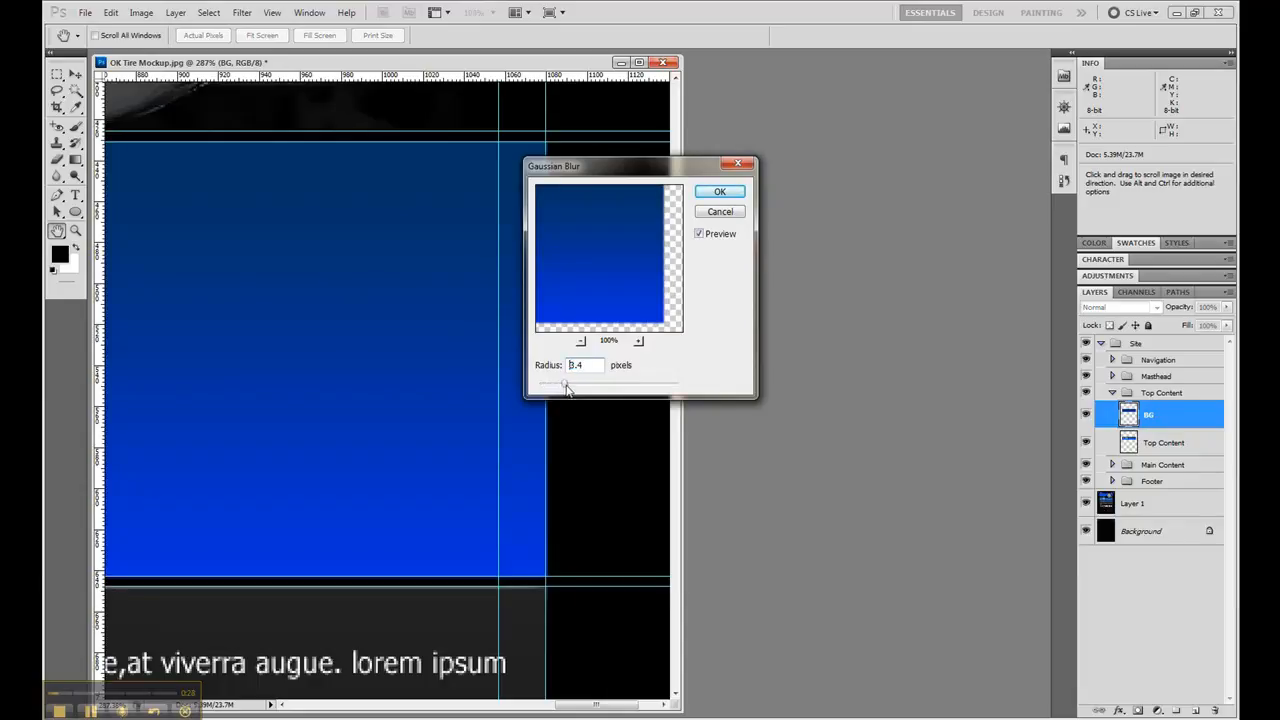
left_click_drag(566, 388, 576, 390)
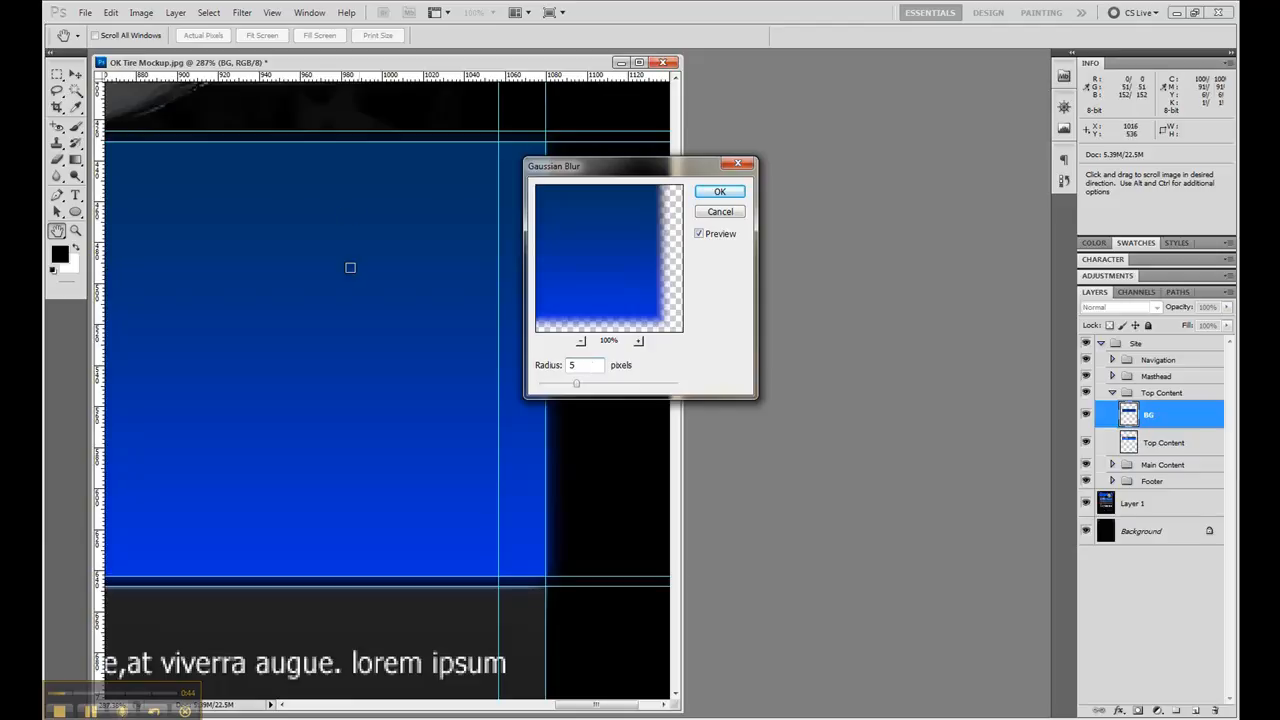
left_click(719, 191)
key("l")
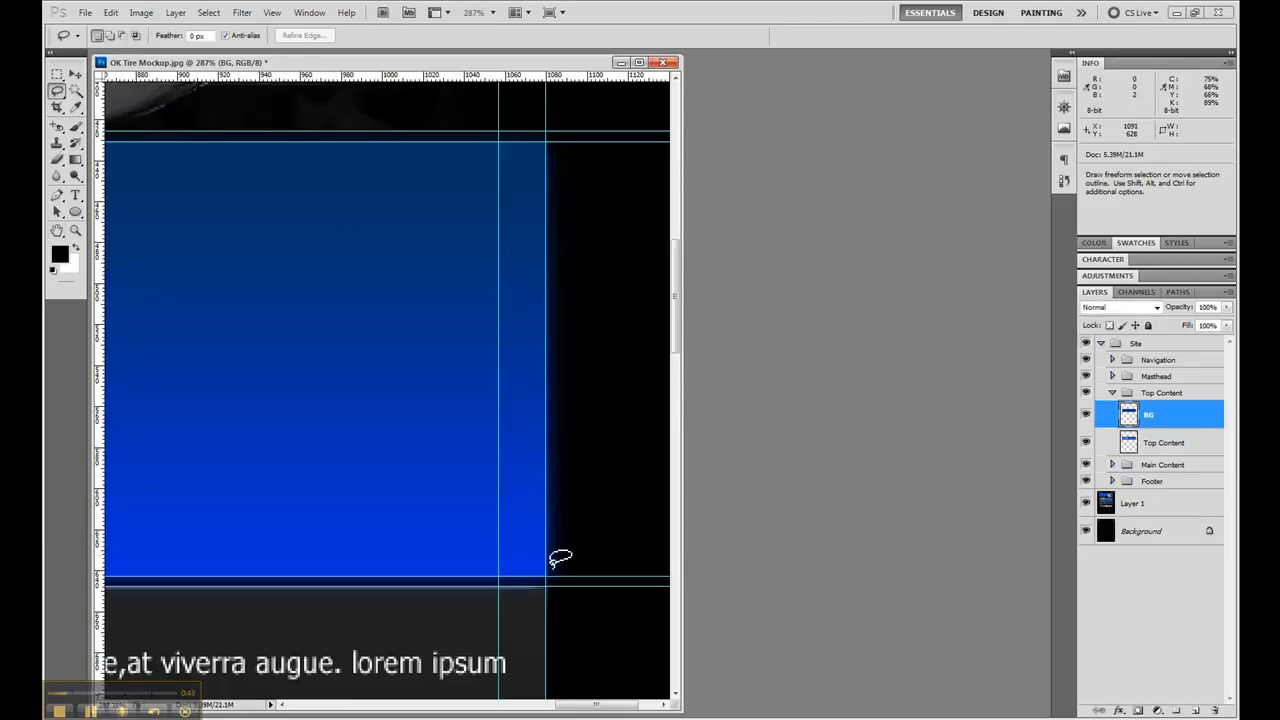
- Load the Top Content layer's outline as a selection and add it as a layer mask on the BG layer
left_click(1180, 442)
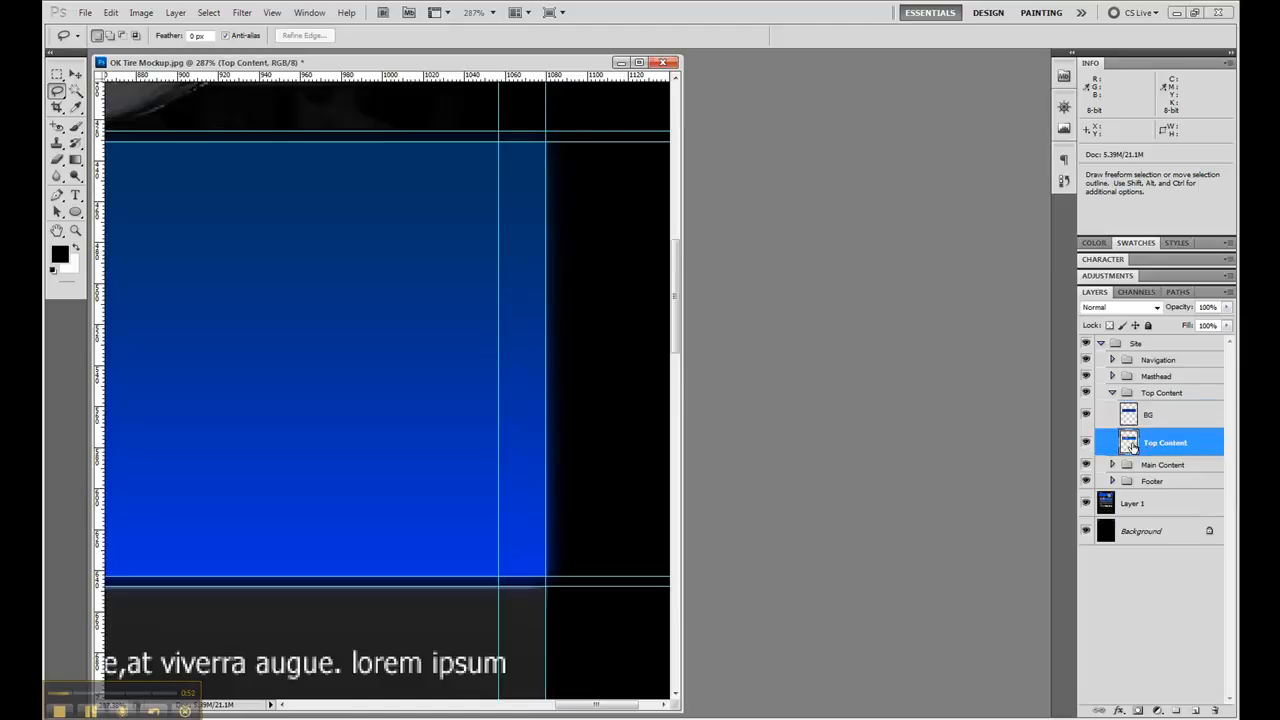
left_click(1129, 444, "ctrl")
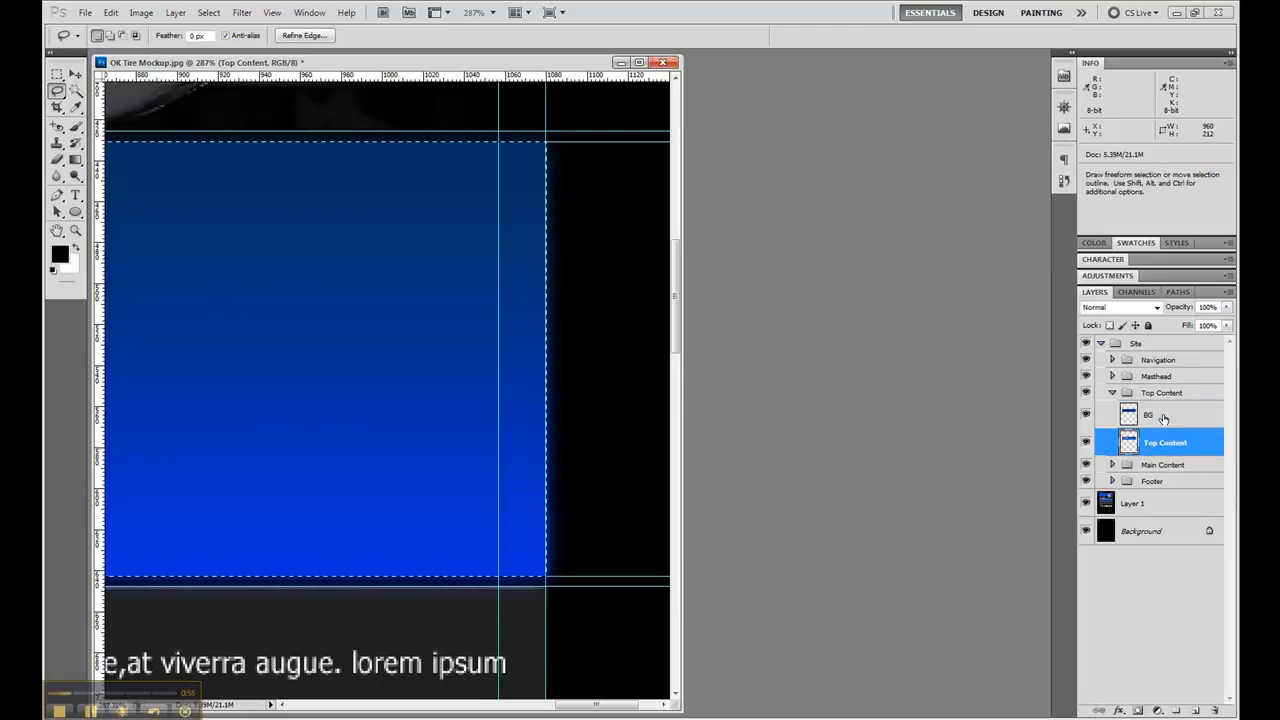
left_click(1168, 414)
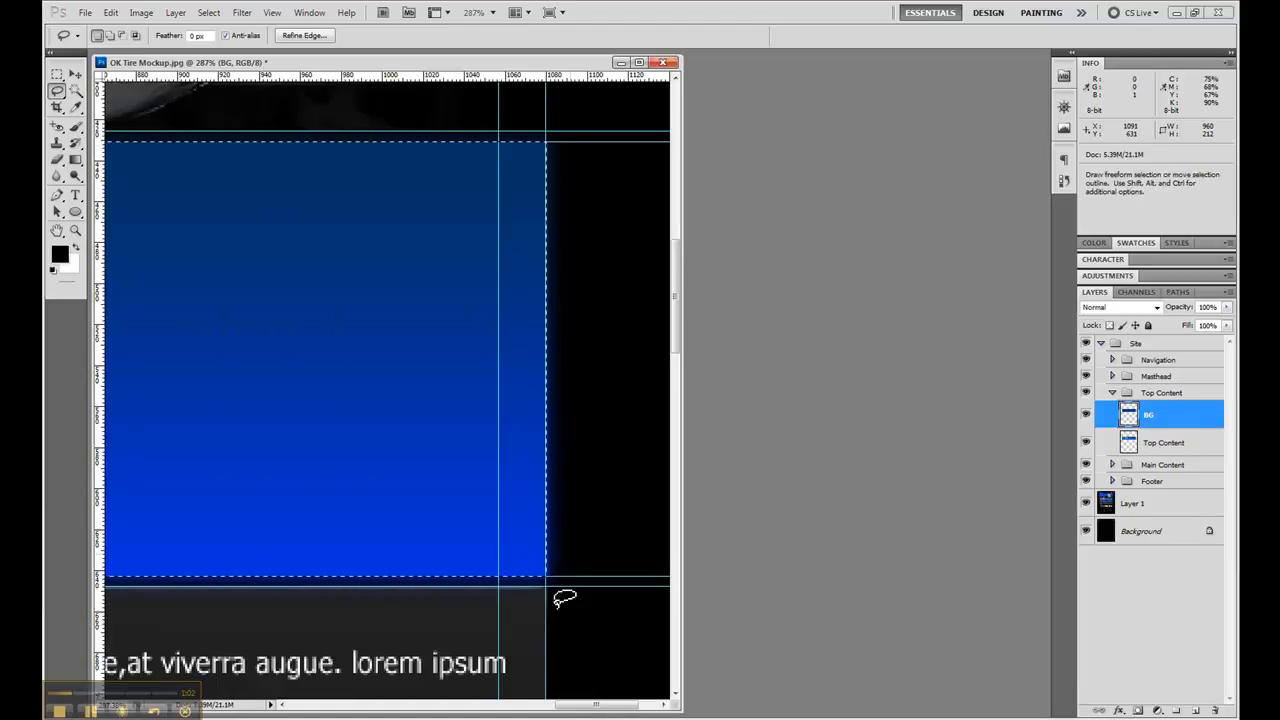
left_click(1138, 710)
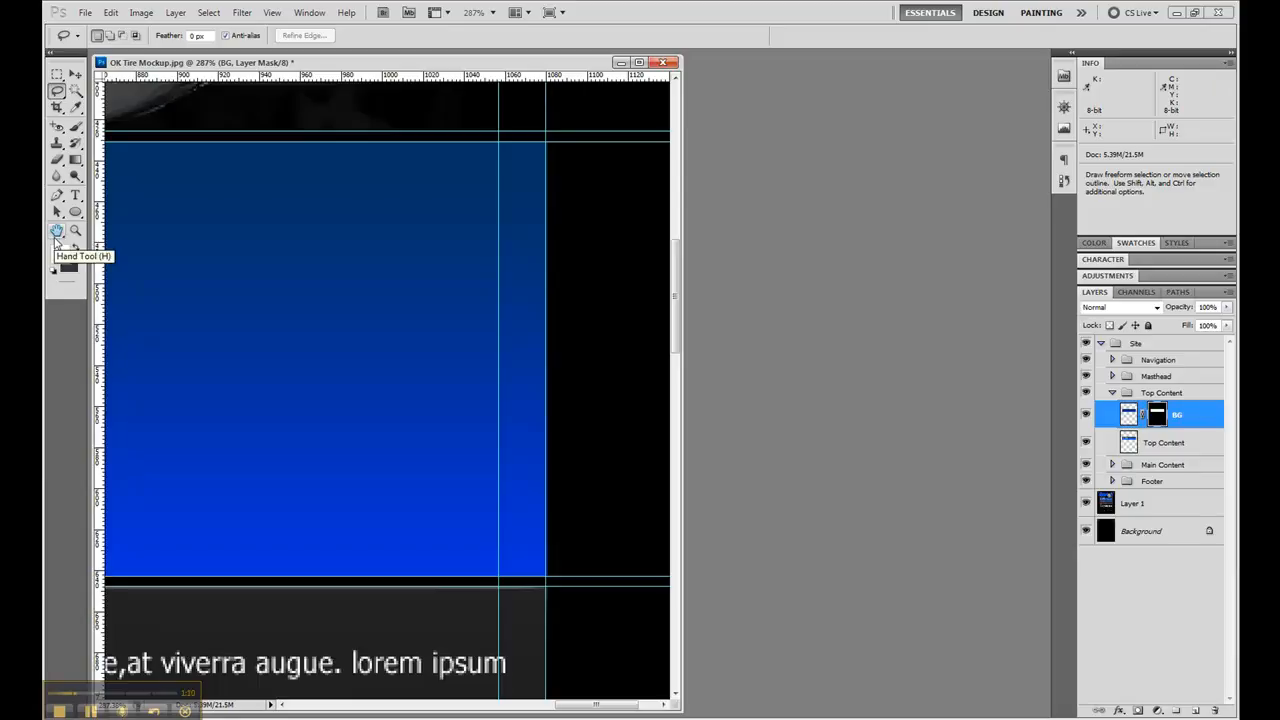
- Compare the masked BG layer with the original Top Content artwork by toggling its visibility, and leave BG hidden
double_click(57, 232)
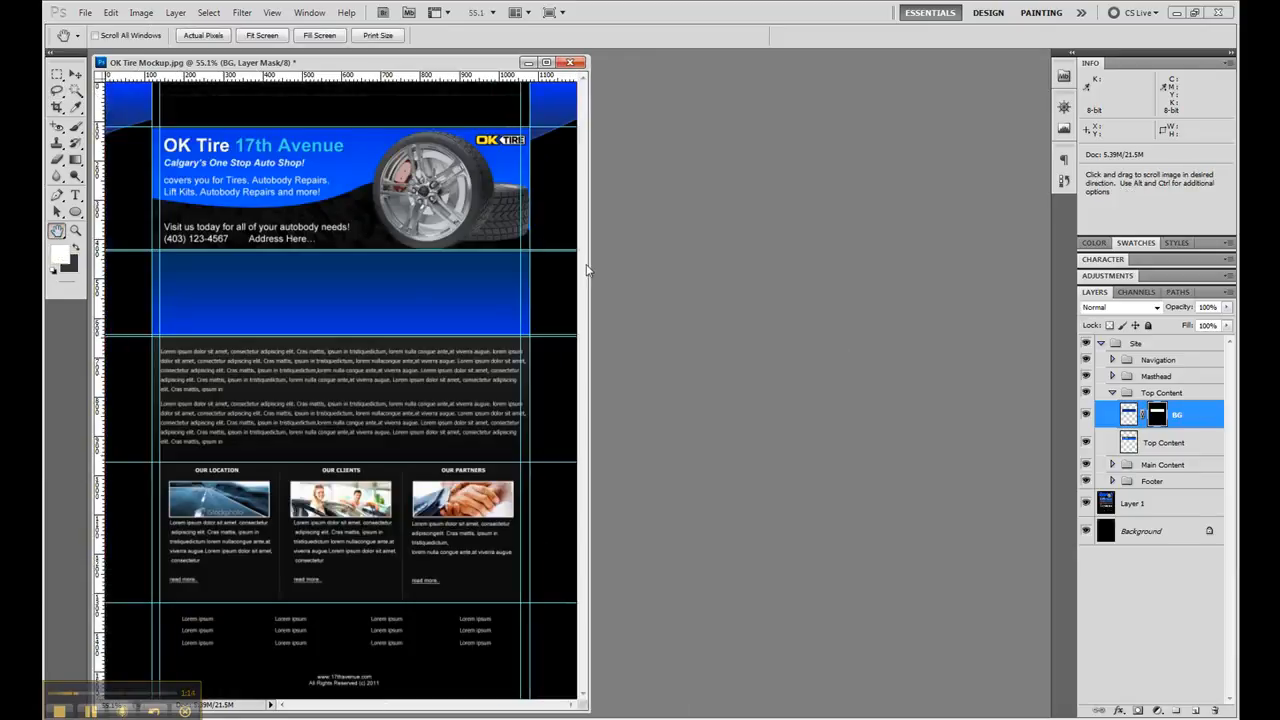
left_click_drag(591, 270, 850, 300)
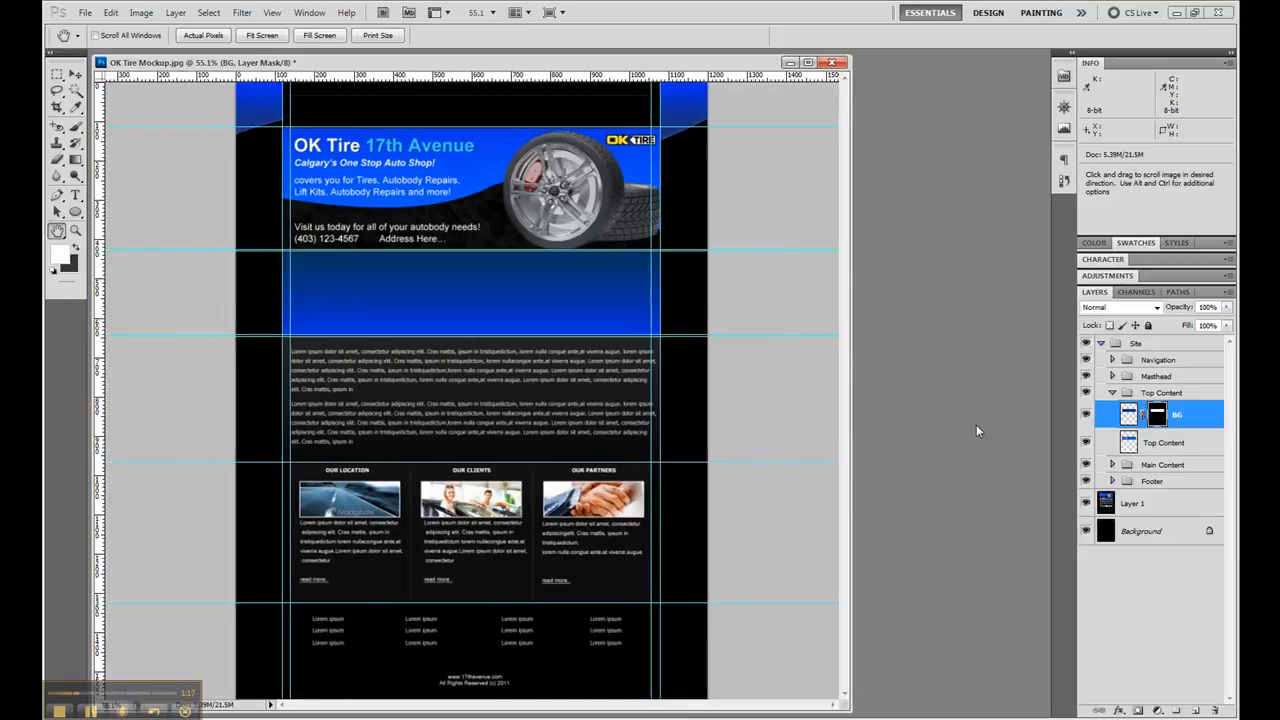
left_click(1087, 416)
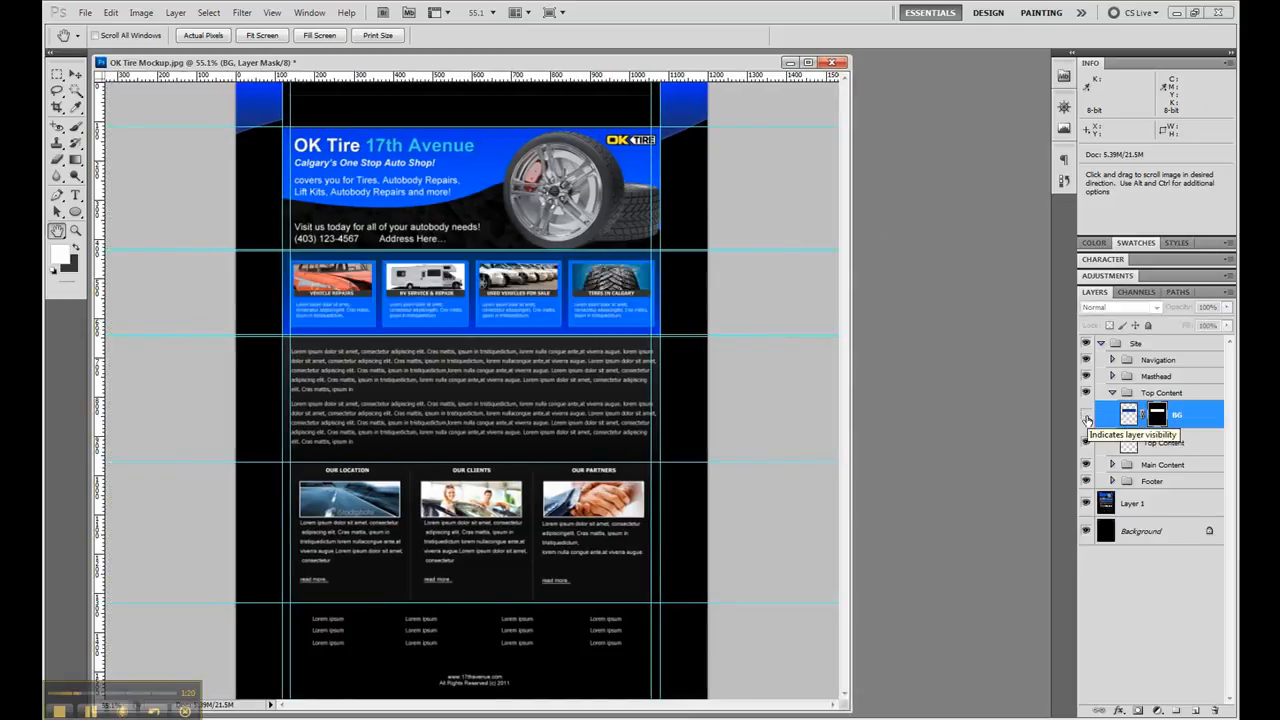
left_click(1087, 416)
left_click(1087, 416)
- Add a layer named Blue above BG and sample the Vehicle Repairs box's blue as the foreground color
key("z")
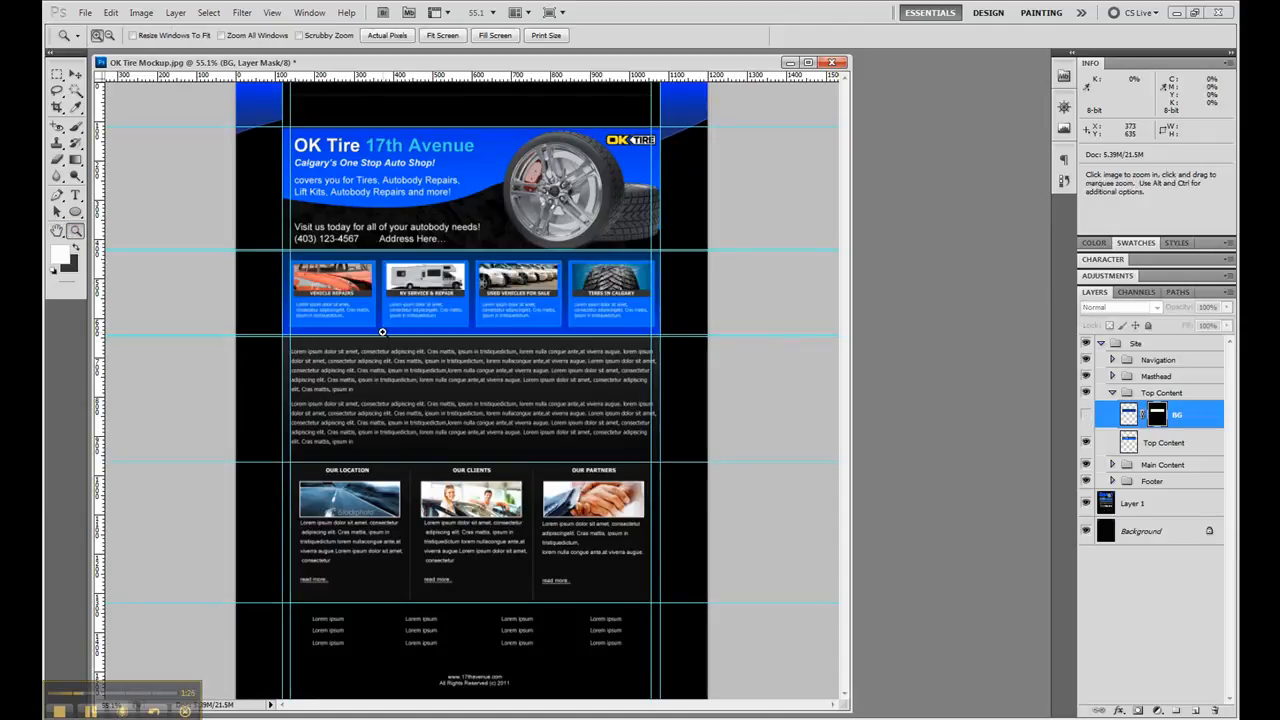
left_click_drag(380, 331, 281, 247)
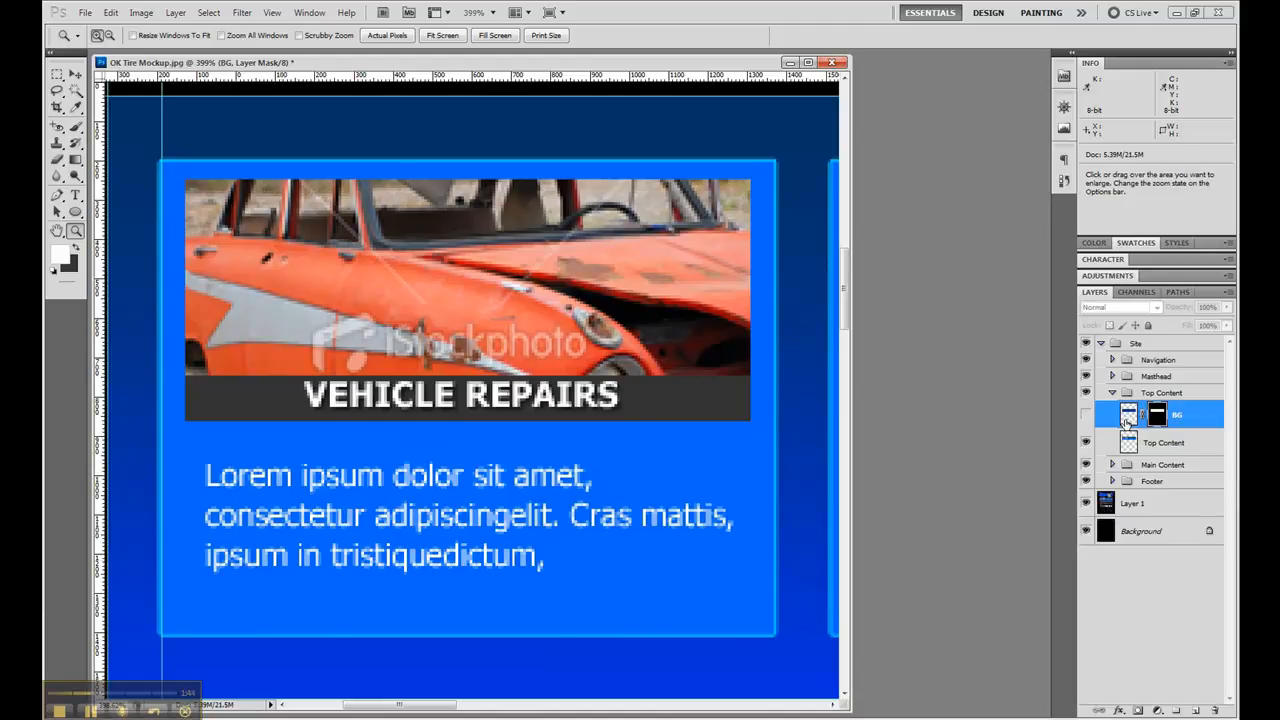
left_click(1196, 711)
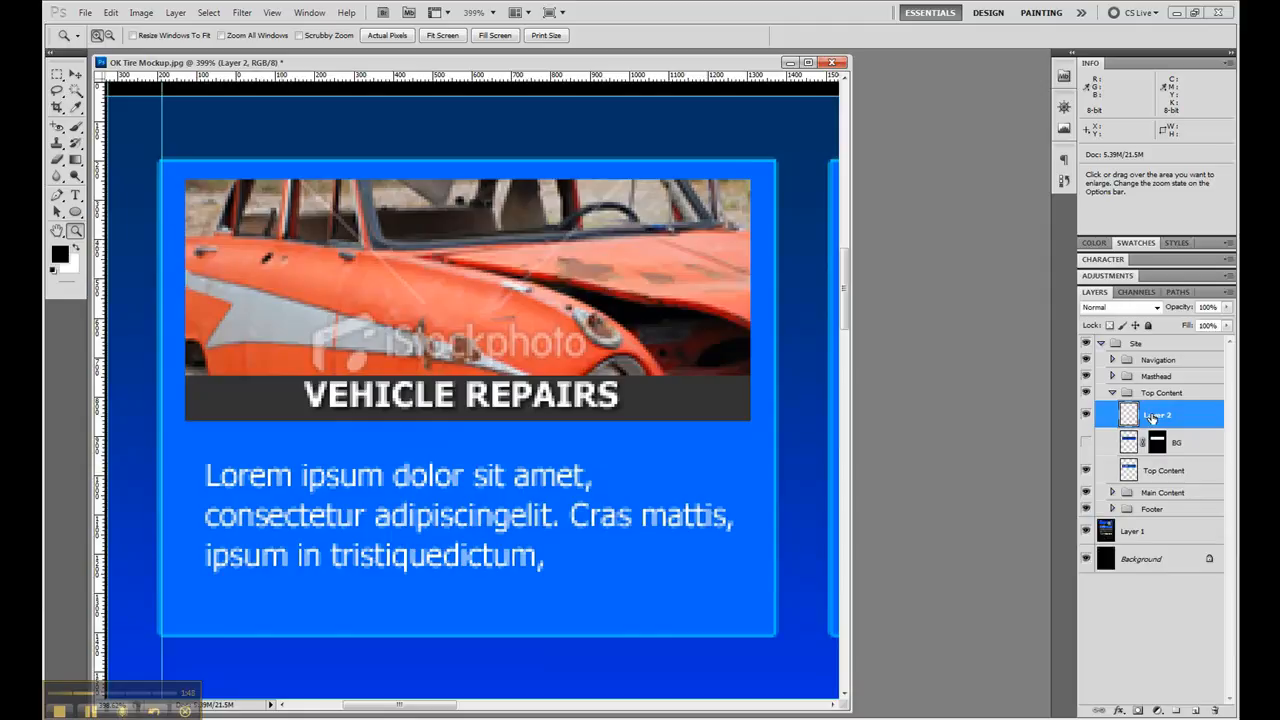
double_click(1155, 415)
type("Blue")
key("Return")
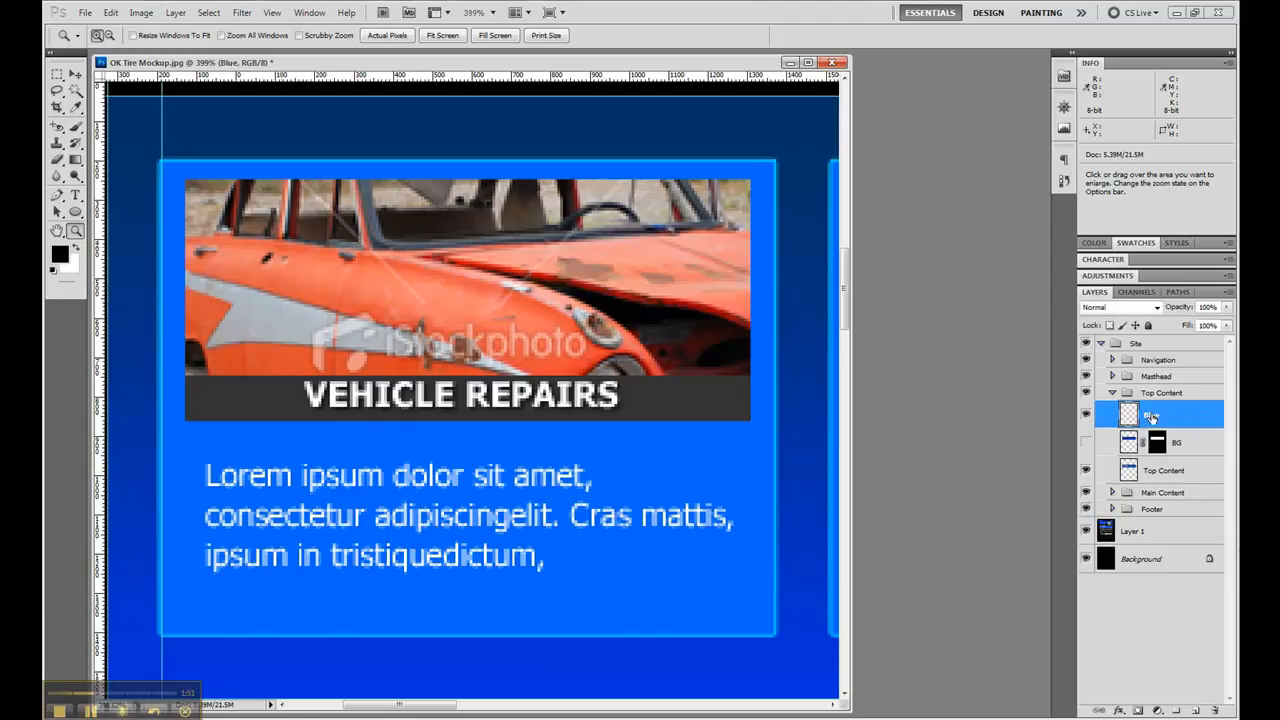
left_click(76, 108)
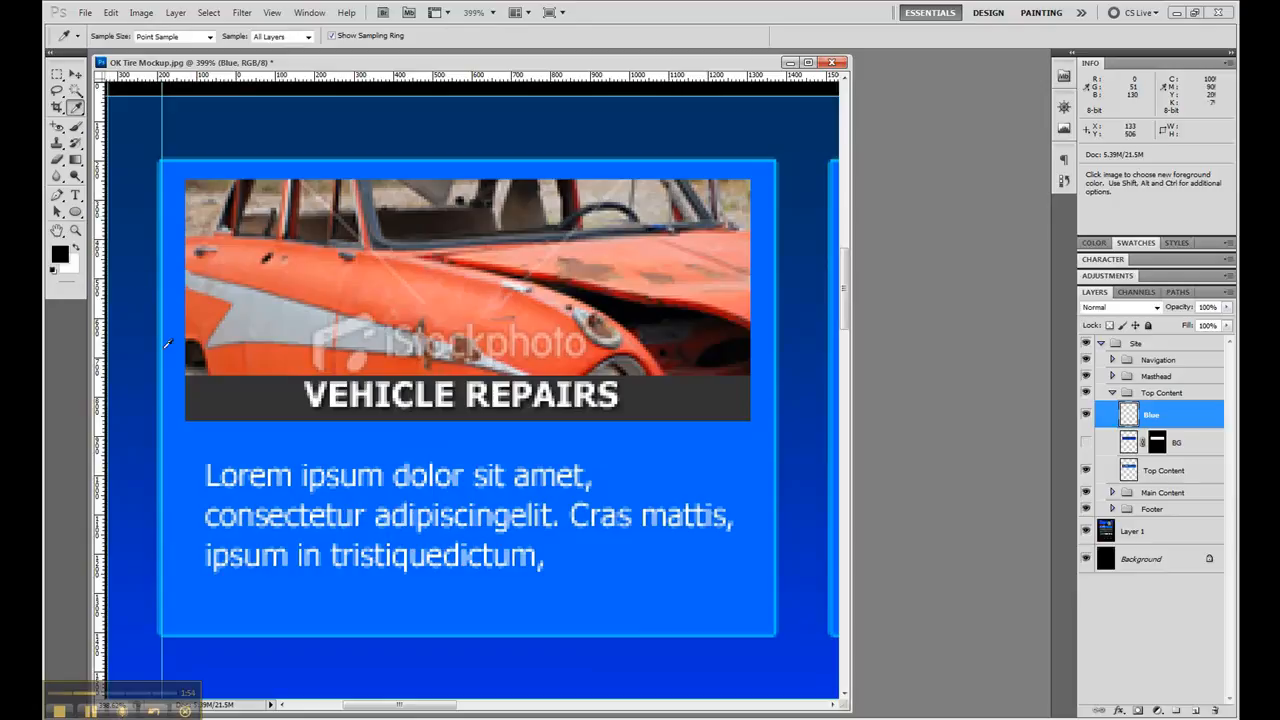
- Place a horizontal guide along the top inner edge of the Vehicle Repairs box, using a small marquee at its upper-left corner
left_click(57, 74)
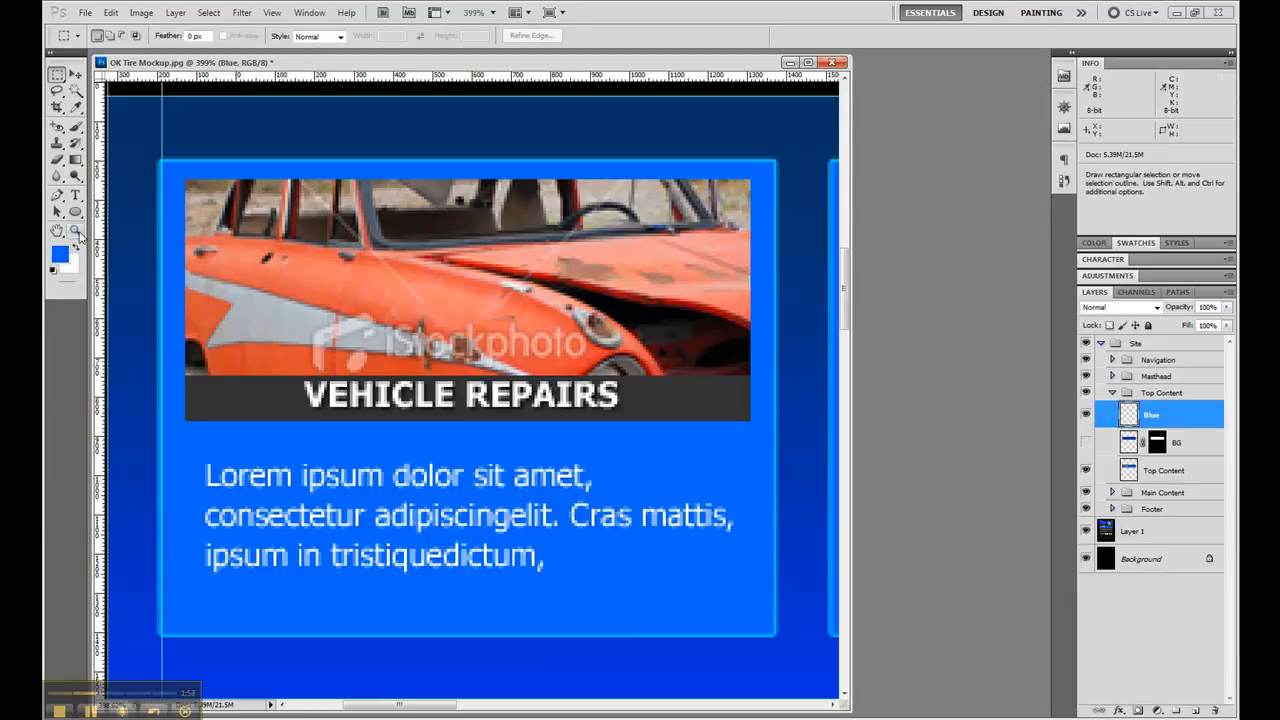
left_click(75, 231)
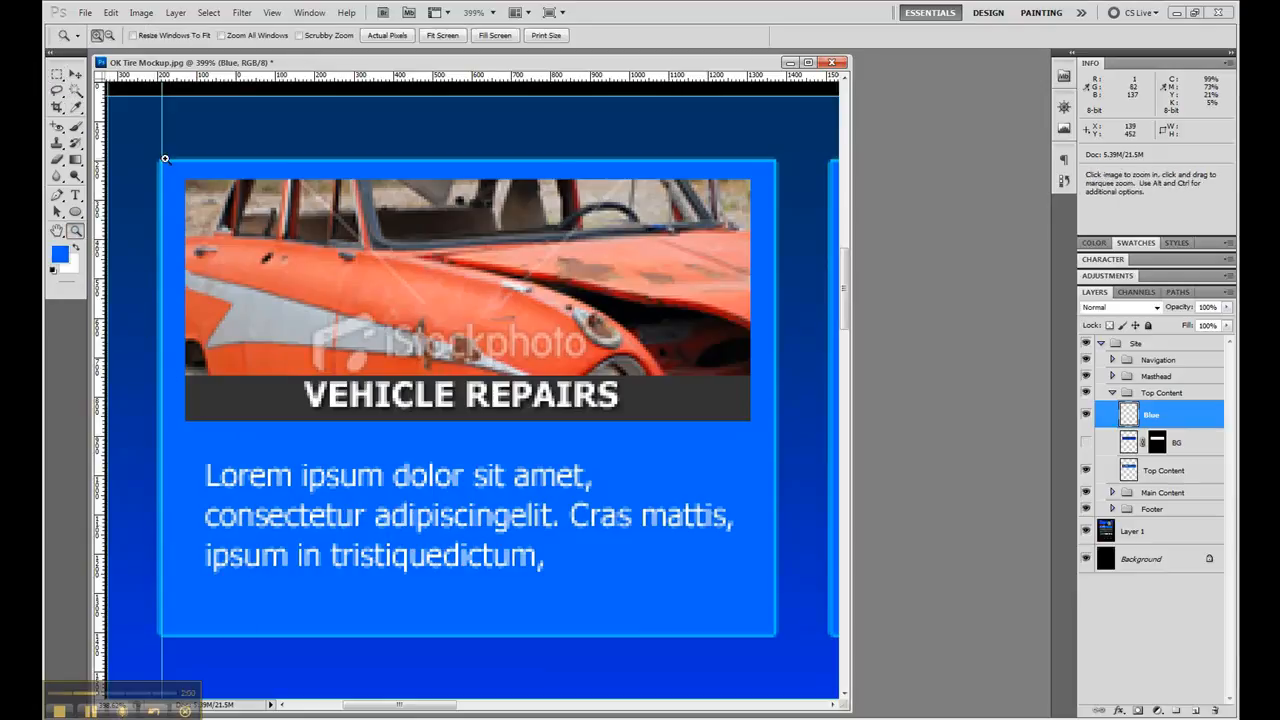
left_click_drag(166, 162, 152, 149)
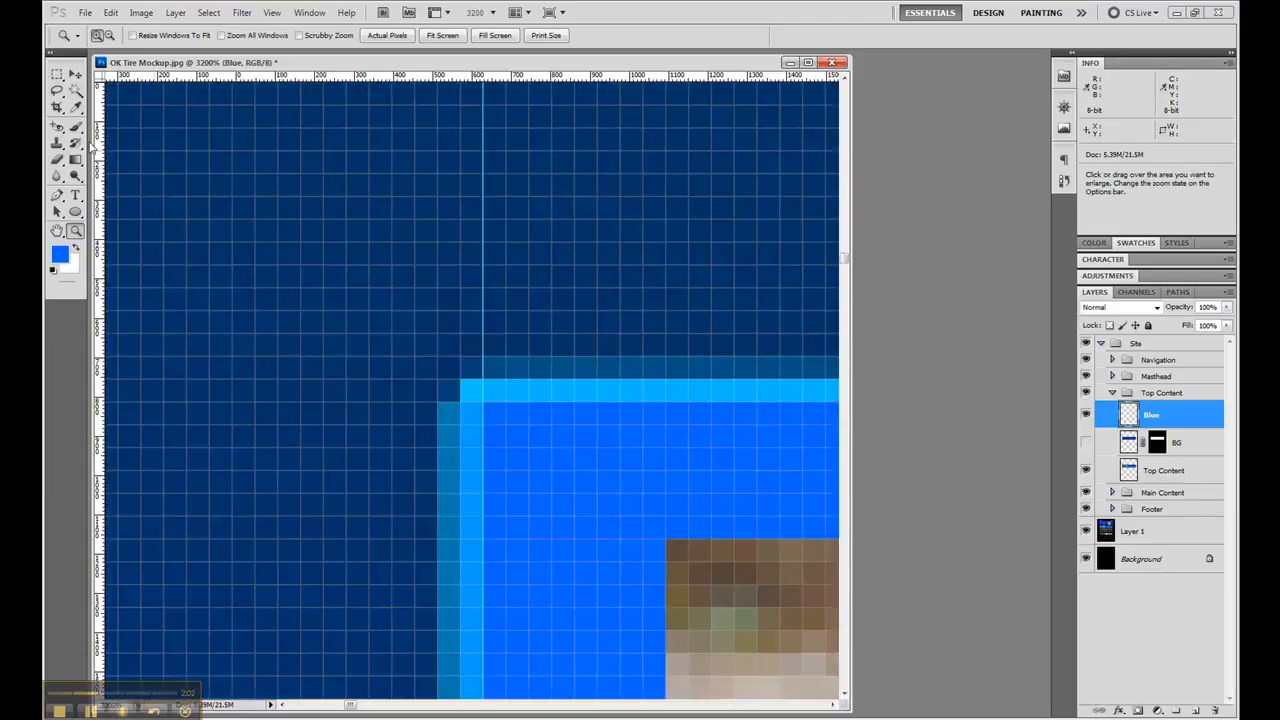
left_click(57, 74)
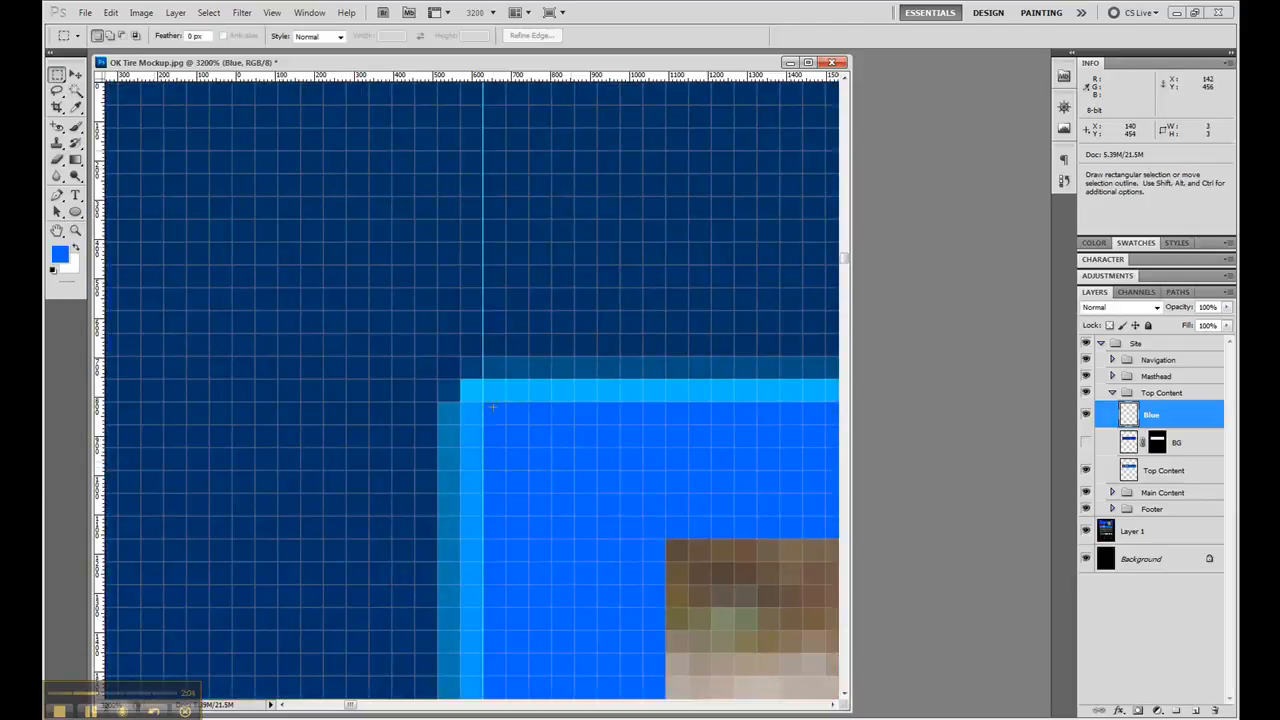
left_click_drag(486, 404, 574, 469)
mouse_move(500, 77)
left_mouse_down()
mouse_move(466, 294)
mouse_move(421, 402)
left_mouse_up()
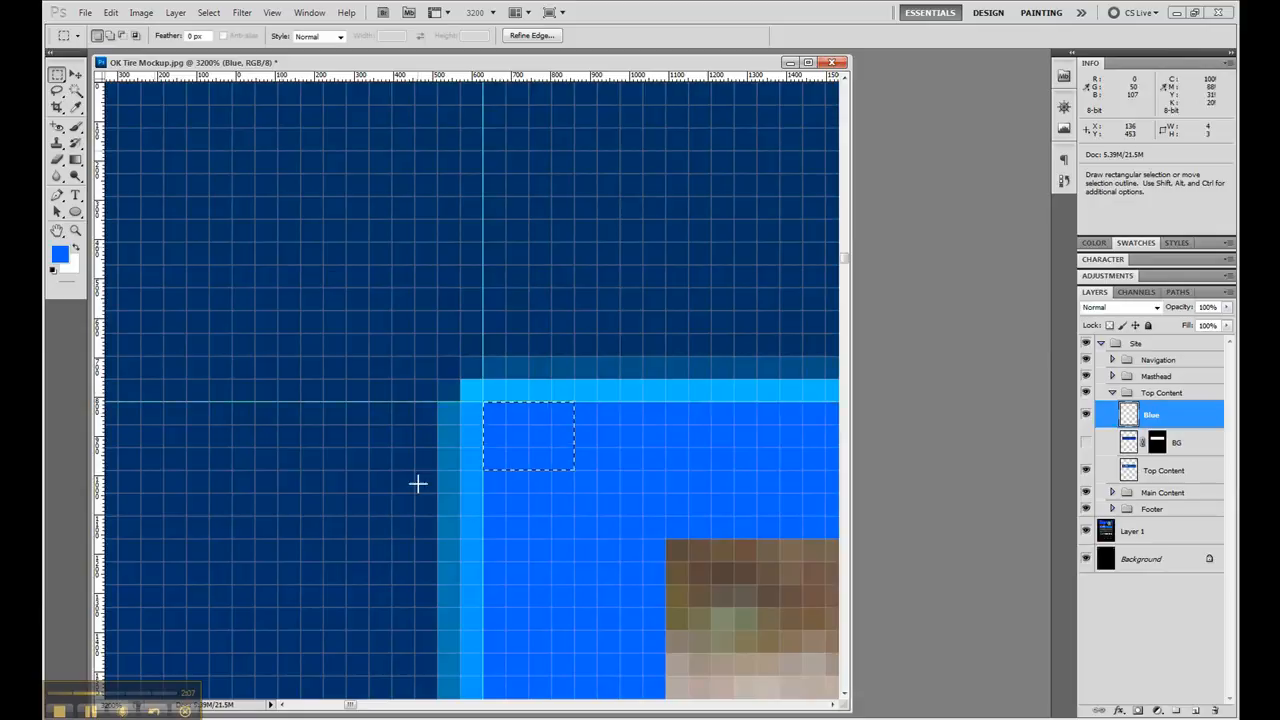
- Place a vertical guide along the right inner edge of the Vehicle Repairs box, aligned to a small marquee at its upper-right corner
left_click(379, 709)
left_click(500, 709)
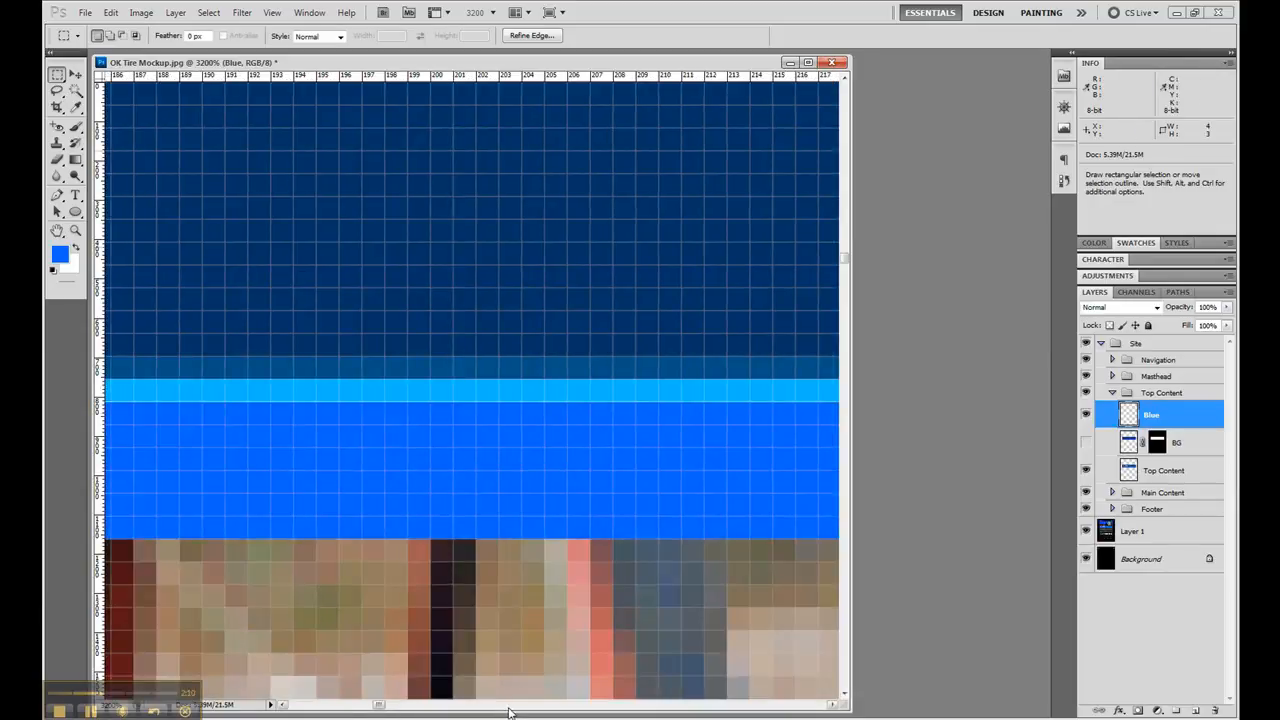
left_click(506, 709)
left_click(512, 709)
left_click(518, 709)
left_click(518, 709)
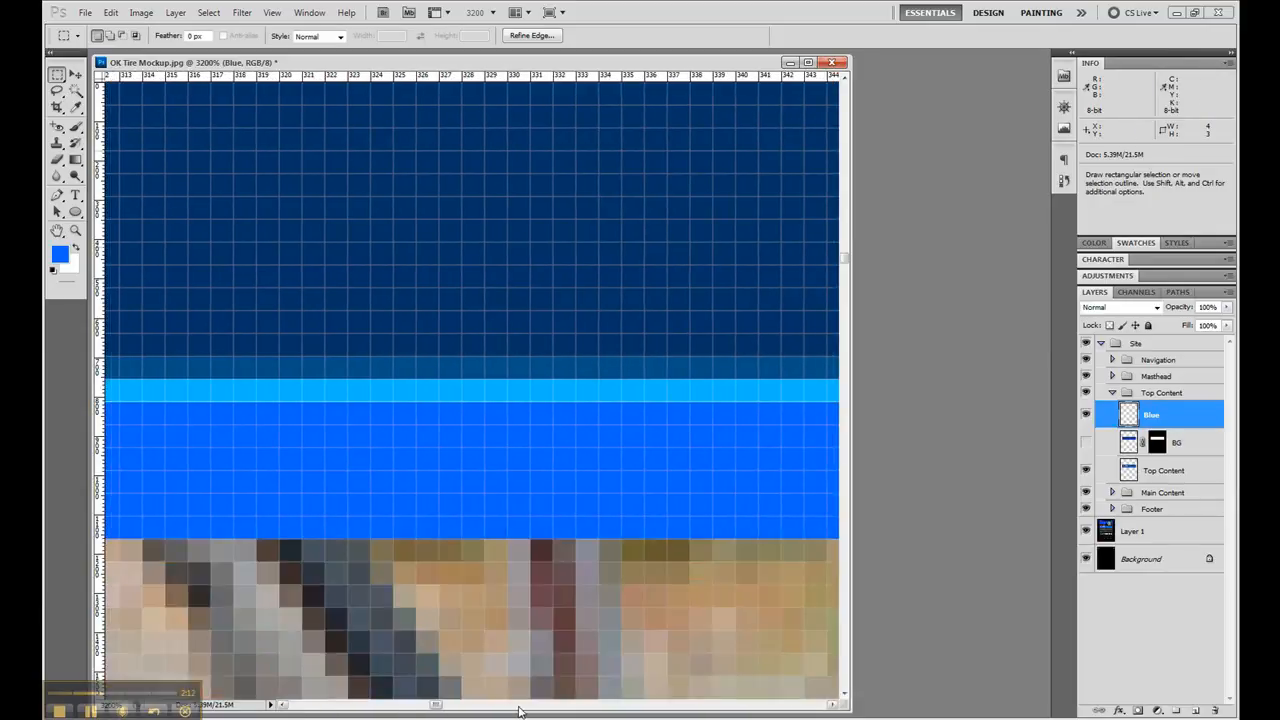
left_click(518, 709)
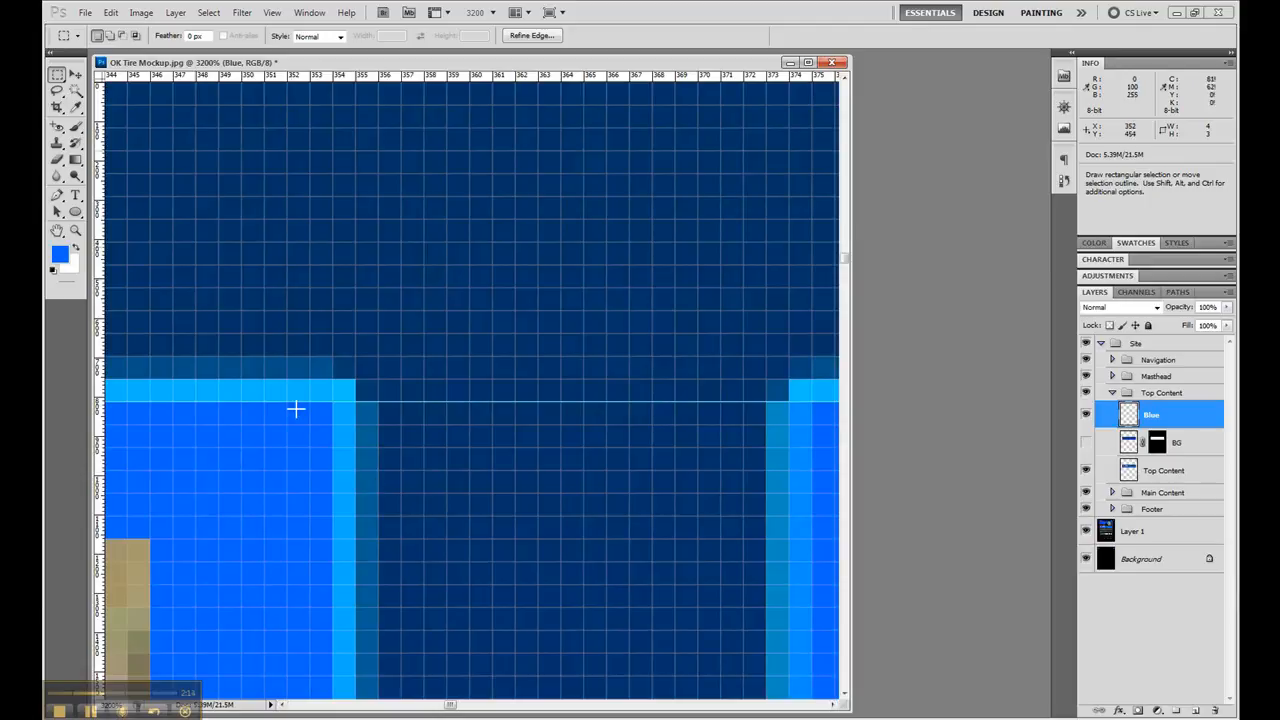
left_click_drag(296, 408, 332, 446)
left_click_drag(104, 503, 336, 501)
- Place a horizontal guide along the bottom inner edge of the Vehicle Repairs box, aligned to a small marquee at its lower-right corner
left_click(847, 505)
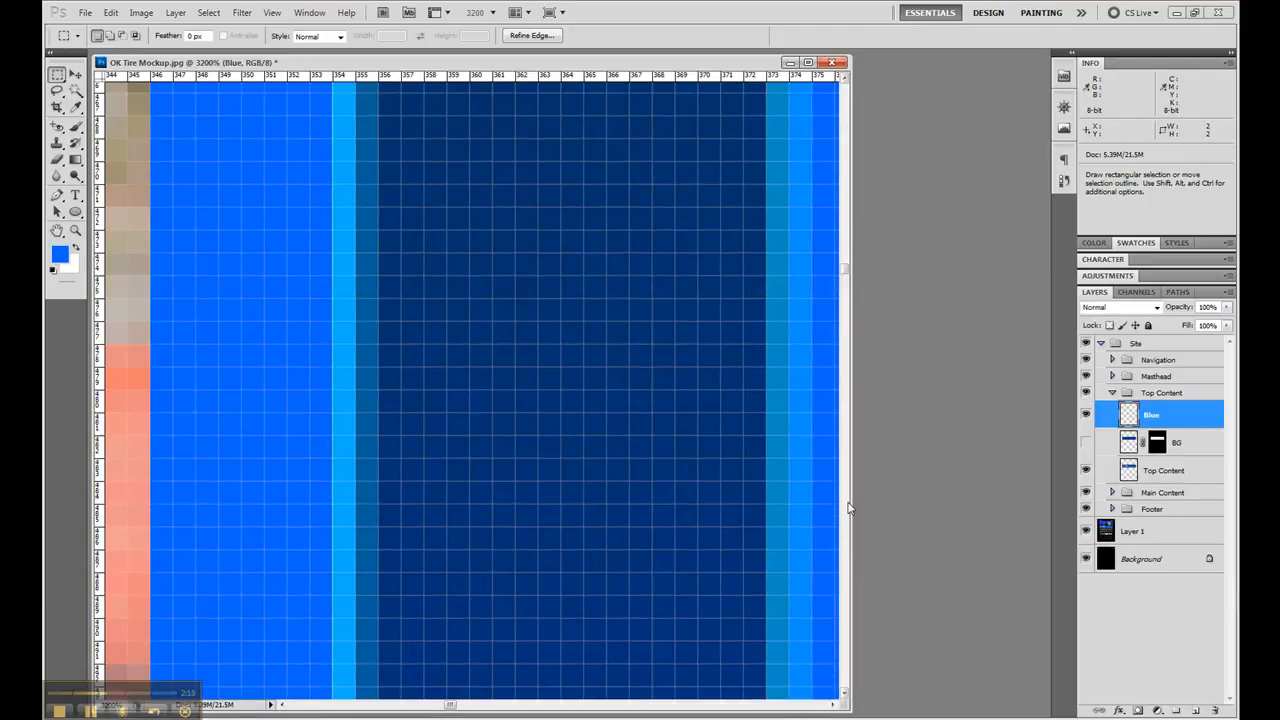
left_click(847, 503)
left_click(847, 503)
left_click(847, 503)
left_click(847, 503)
left_click(847, 503)
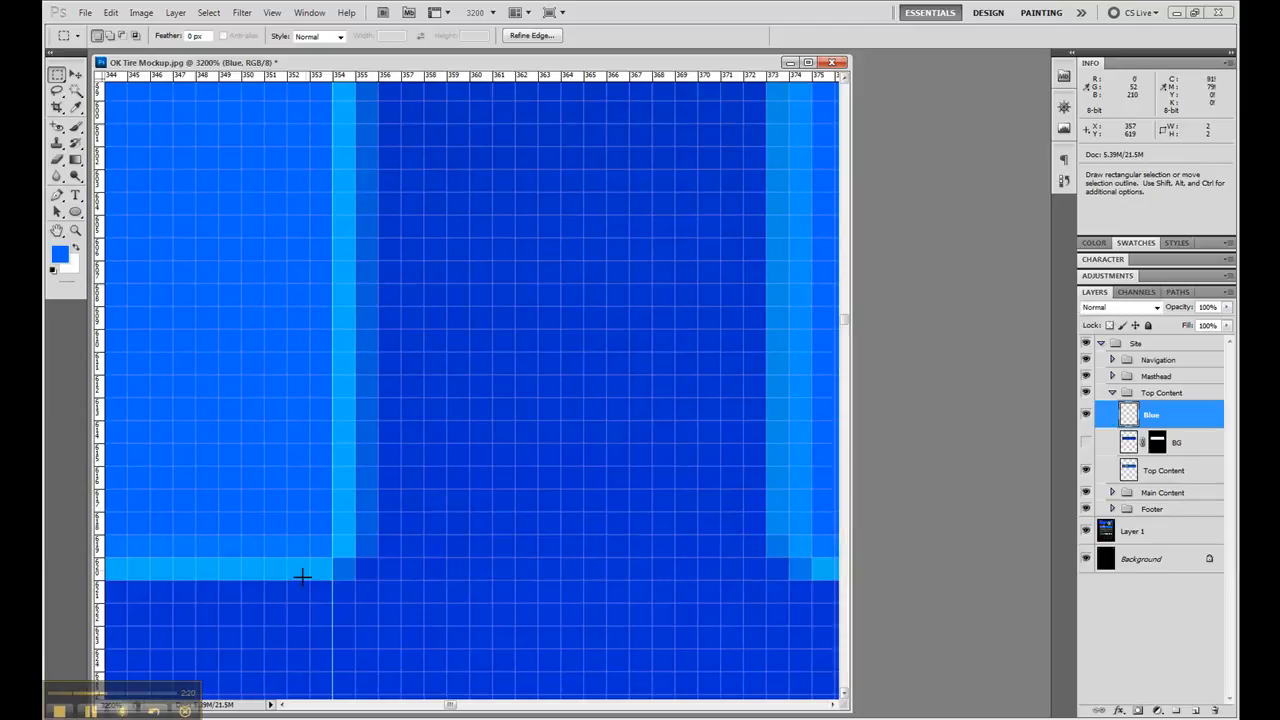
left_click_drag(332, 556, 265, 489)
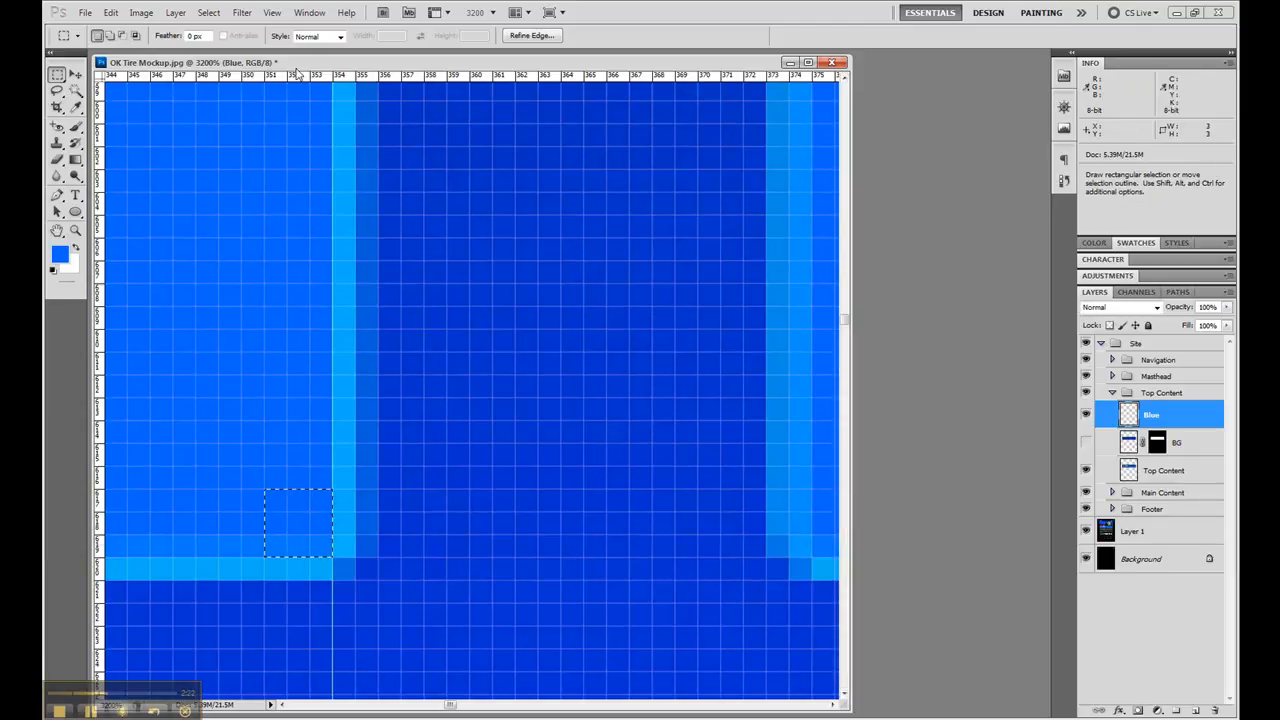
left_click_drag(296, 76, 364, 557)
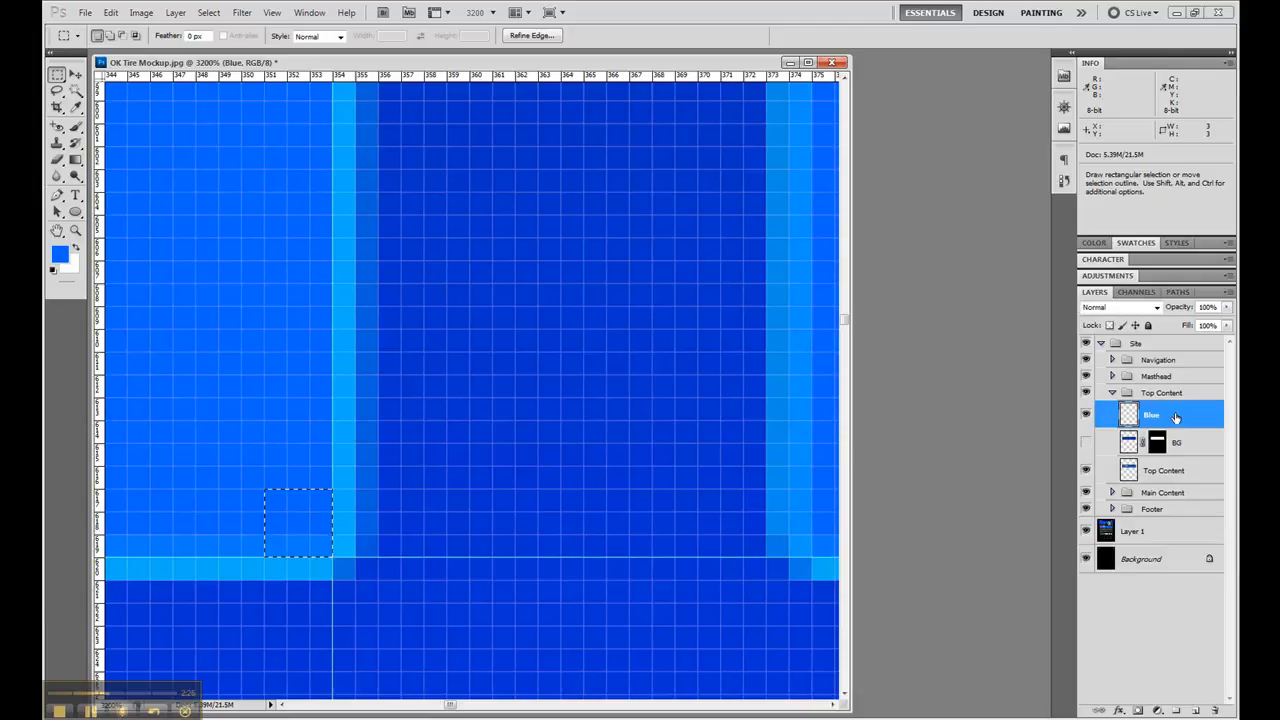
- Select the 215 by 166 px guide-bounded Vehicle Repairs box and fill it with the sampled blue on the Blue layer
double_click(57, 231)
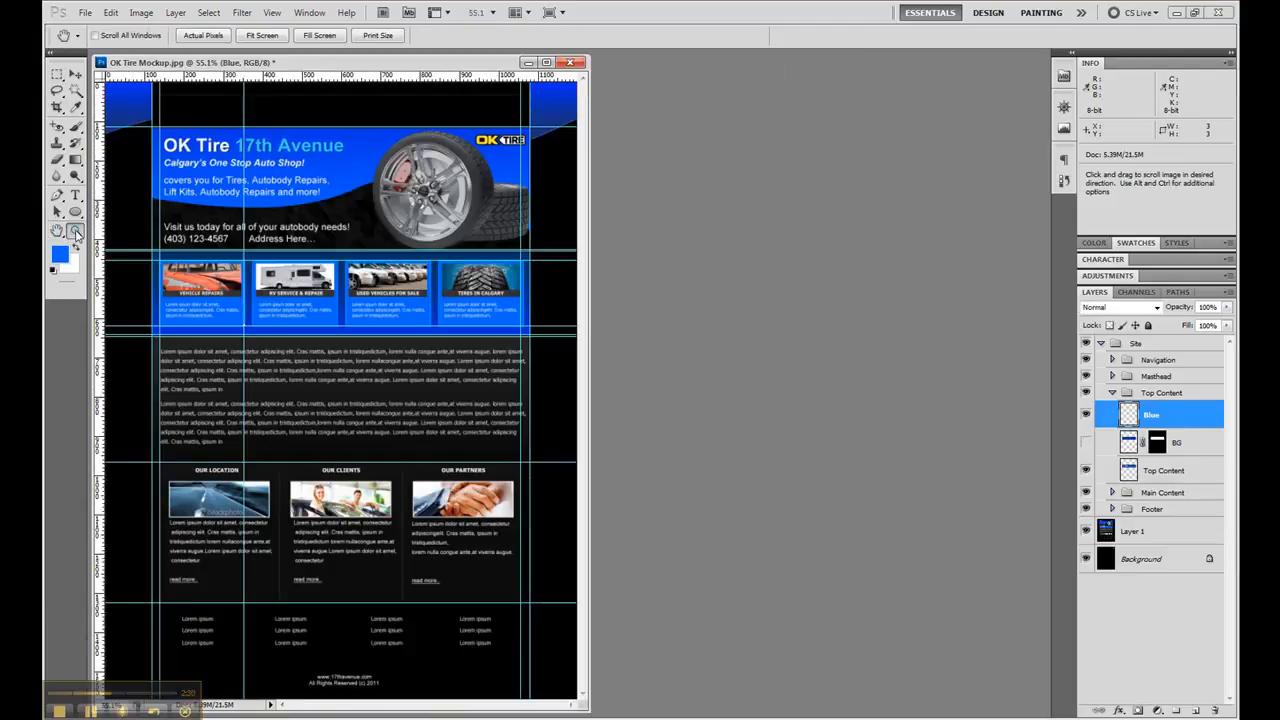
left_click(75, 231)
left_click_drag(150, 250, 248, 345)
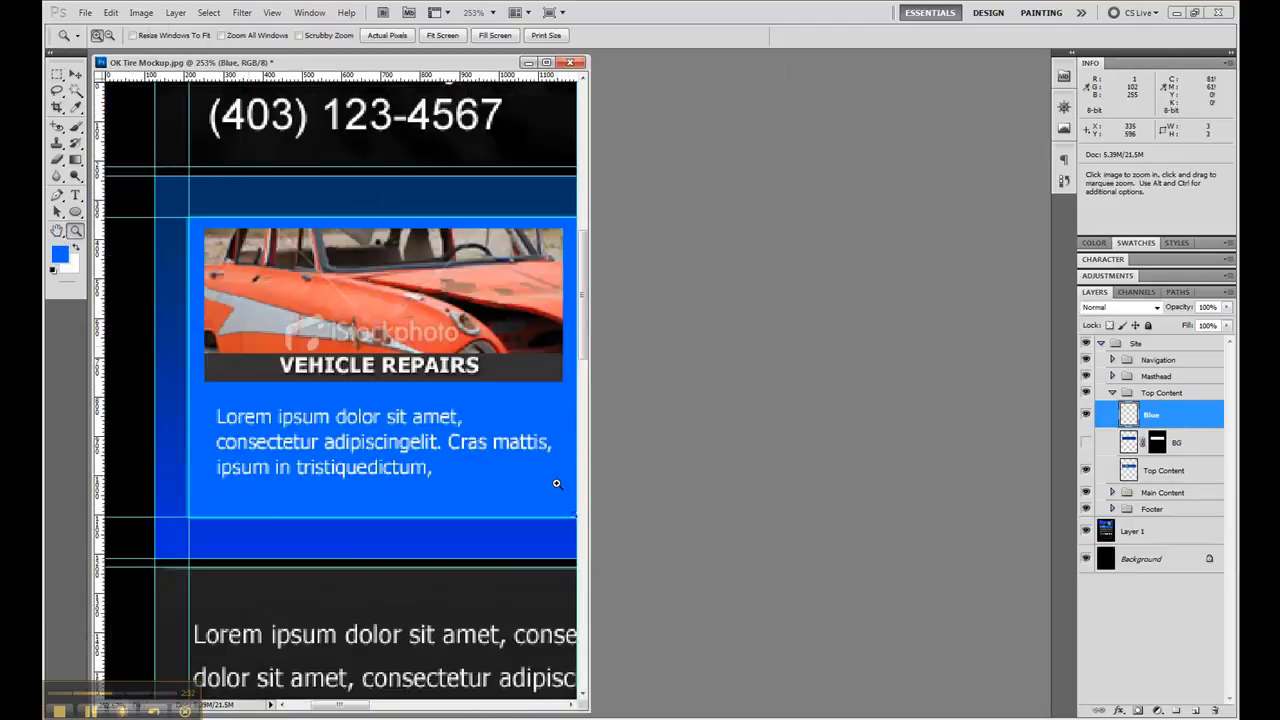
left_click_drag(590, 477, 876, 477)
left_click(57, 76)
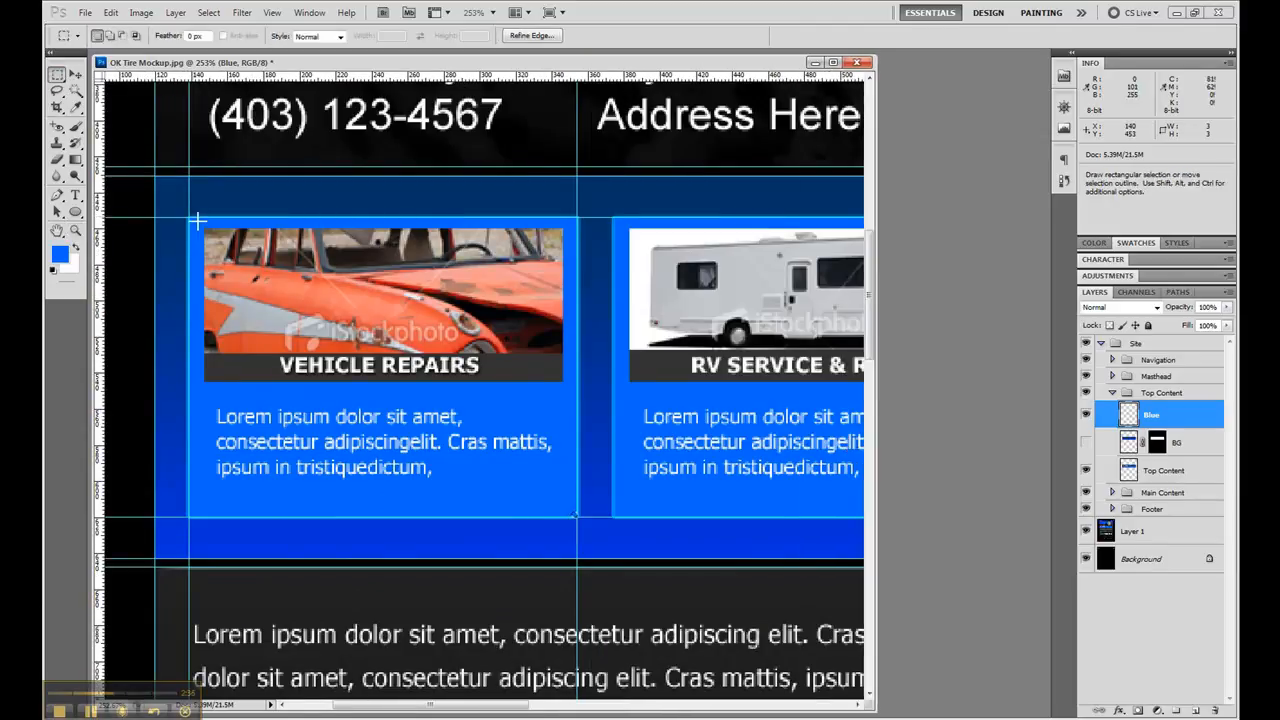
left_click_drag(188, 216, 596, 518)
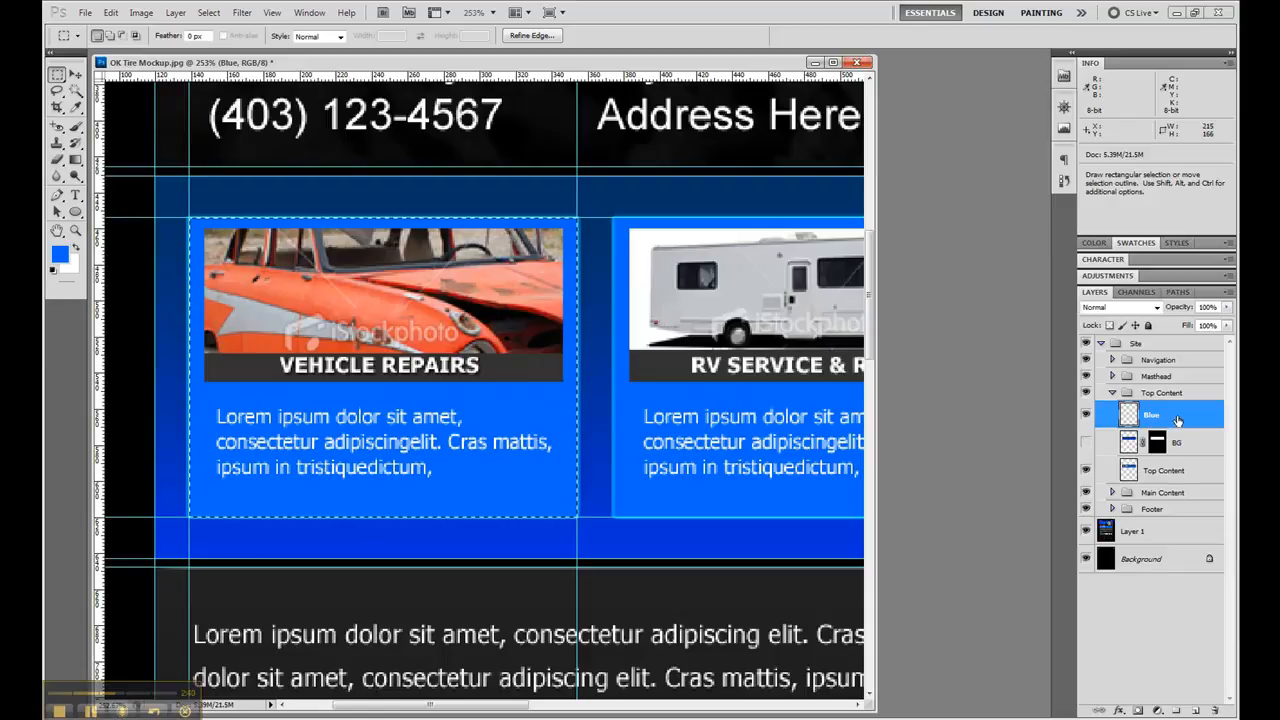
key("alt+BackSpace")
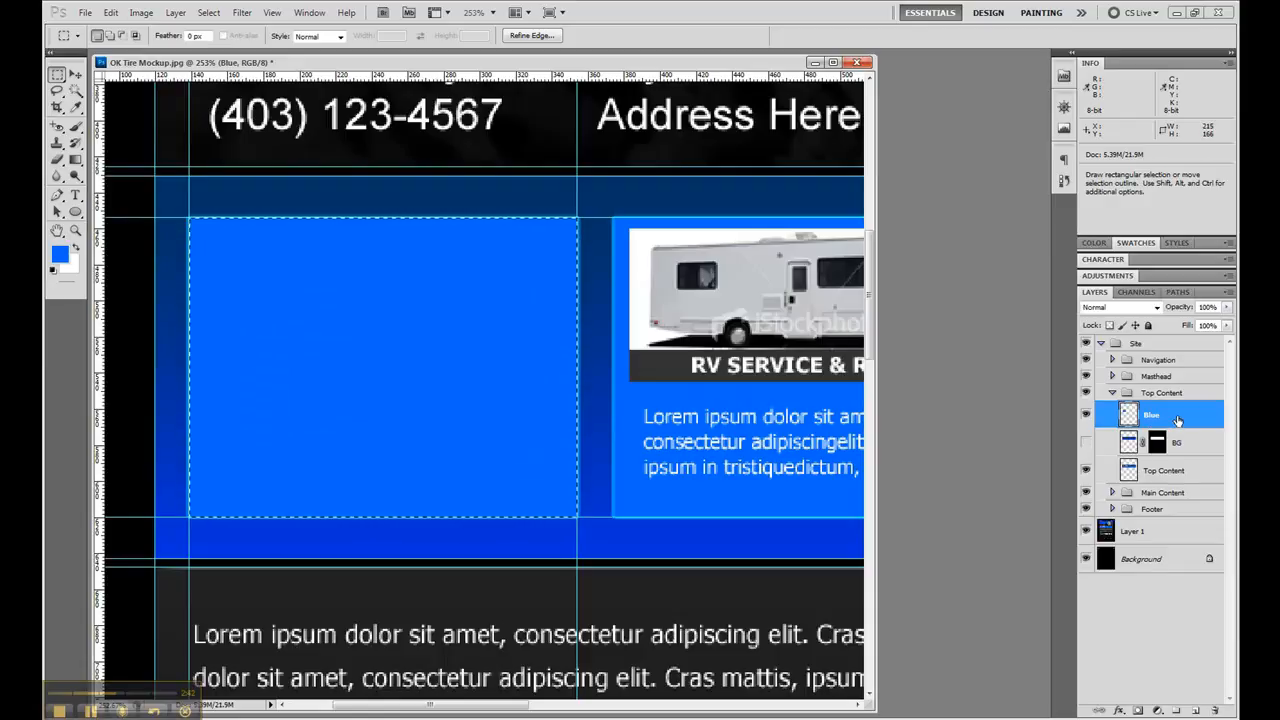
- Sample the light blue border colour at the upper-left corner of the Vehicle Repairs box as the foreground colour
left_click(75, 230)
left_click_drag(201, 231, 168, 197)
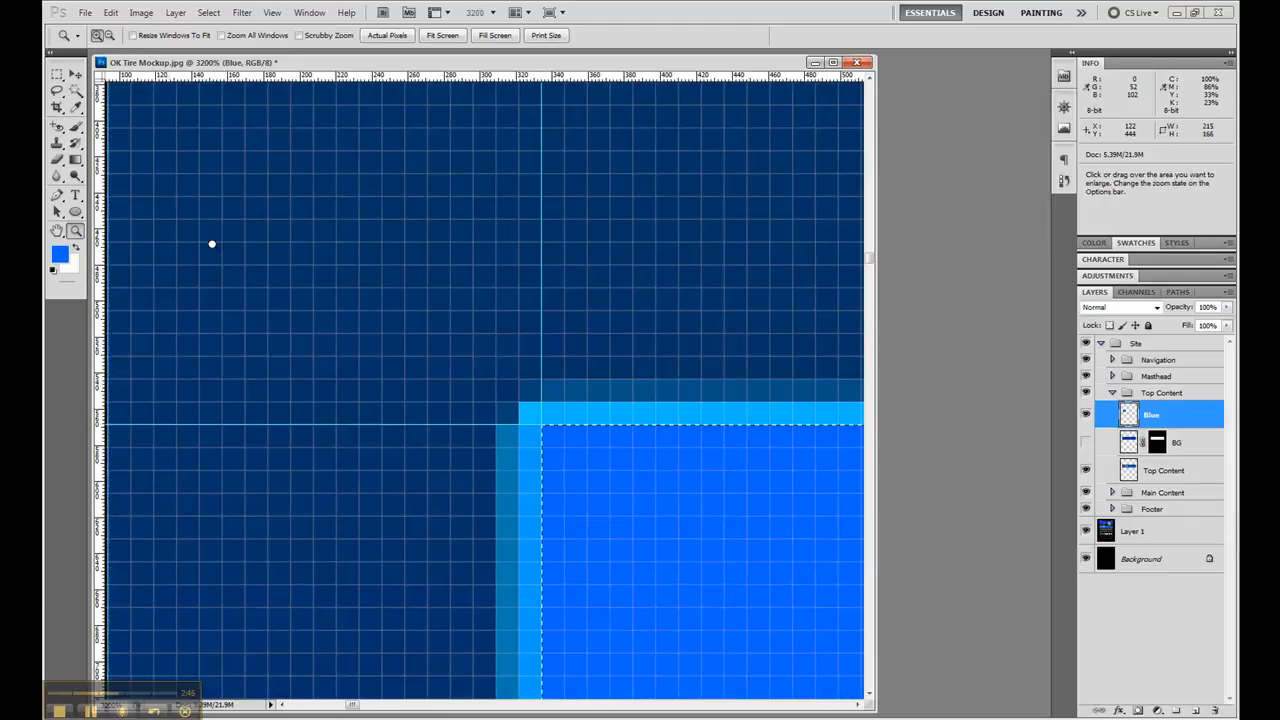
left_click(75, 107)
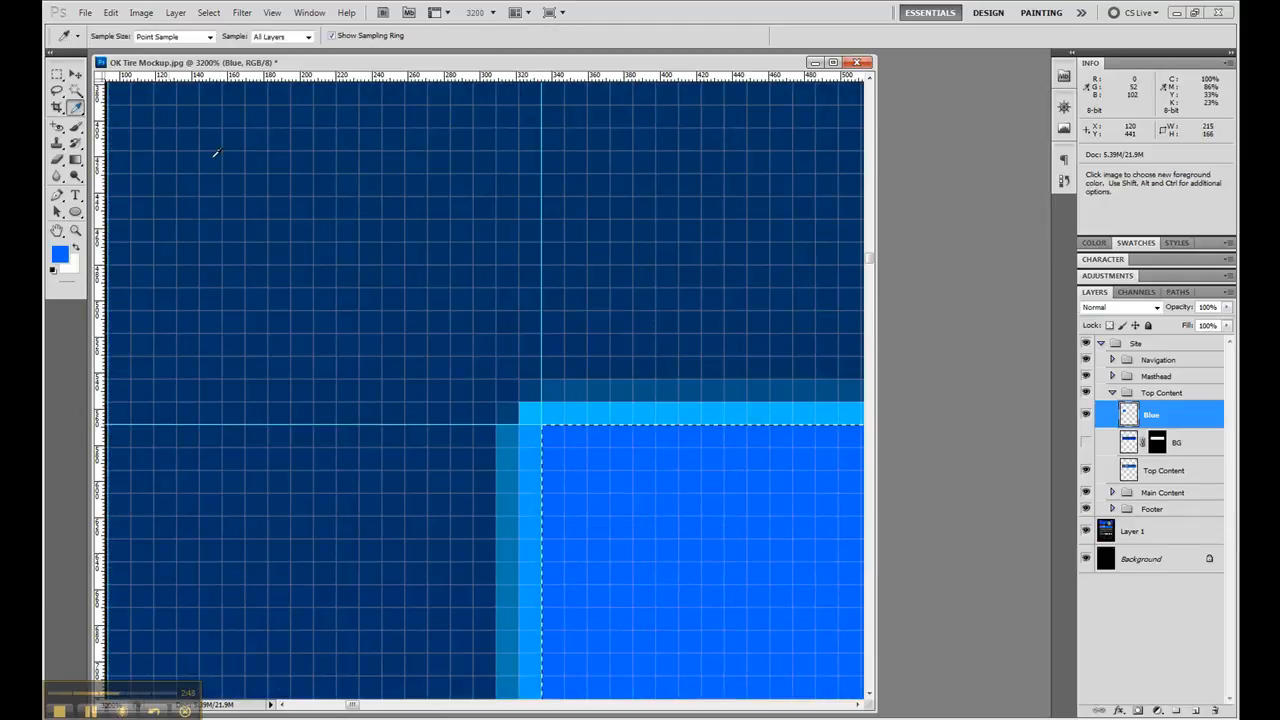
left_click(646, 403)
- Add a 1 px Stroke style to the Blue layer, coloured with the sampled light blue 00b8ff
double_click(1181, 413)
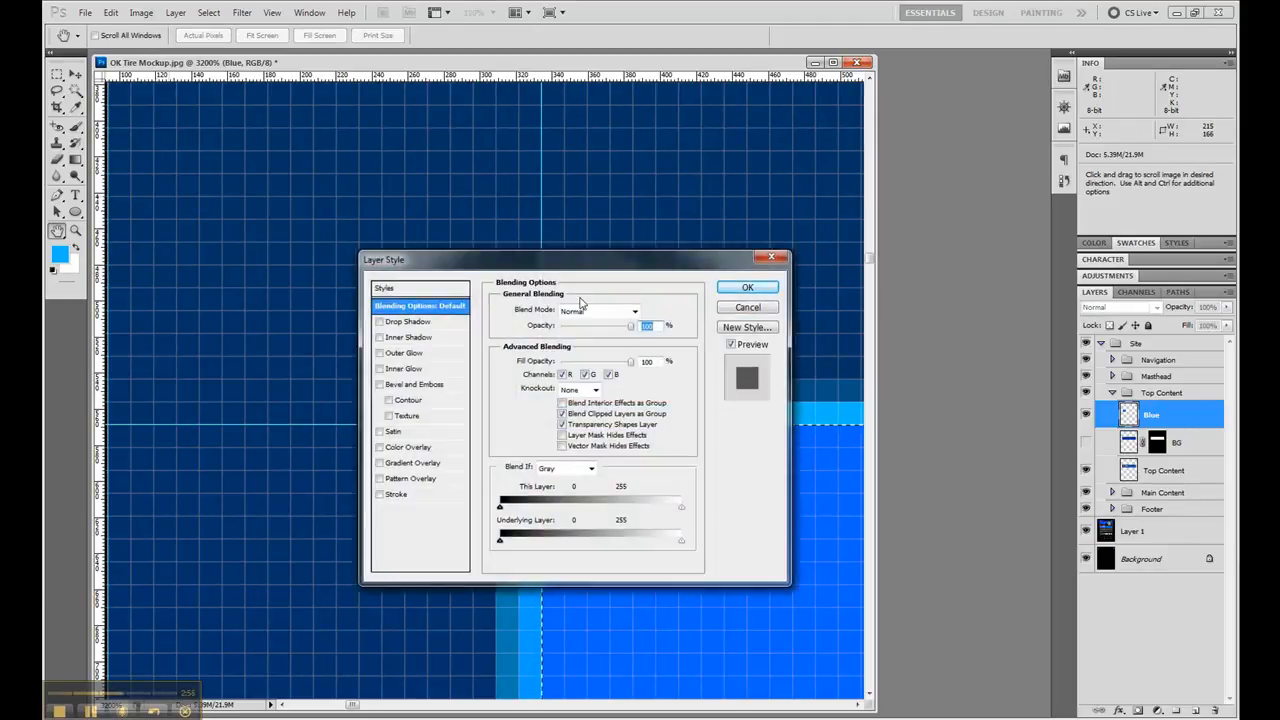
left_click(396, 494)
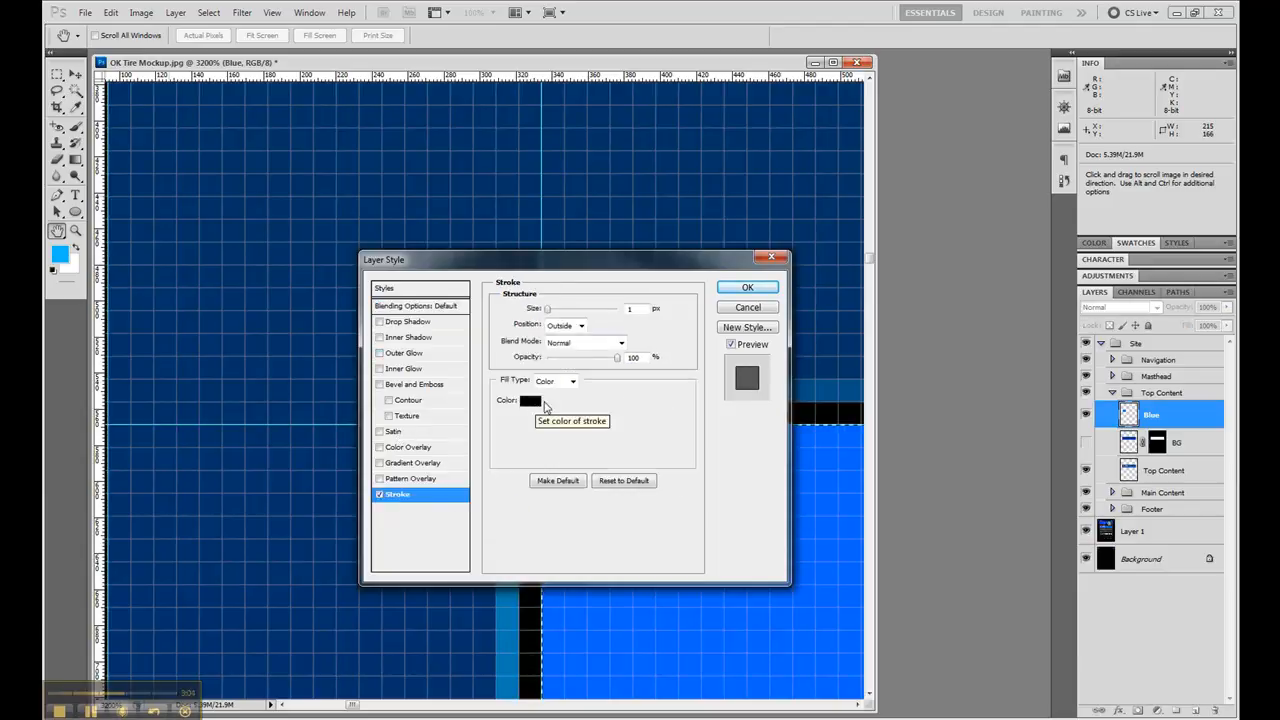
left_click_drag(633, 256, 462, 141)
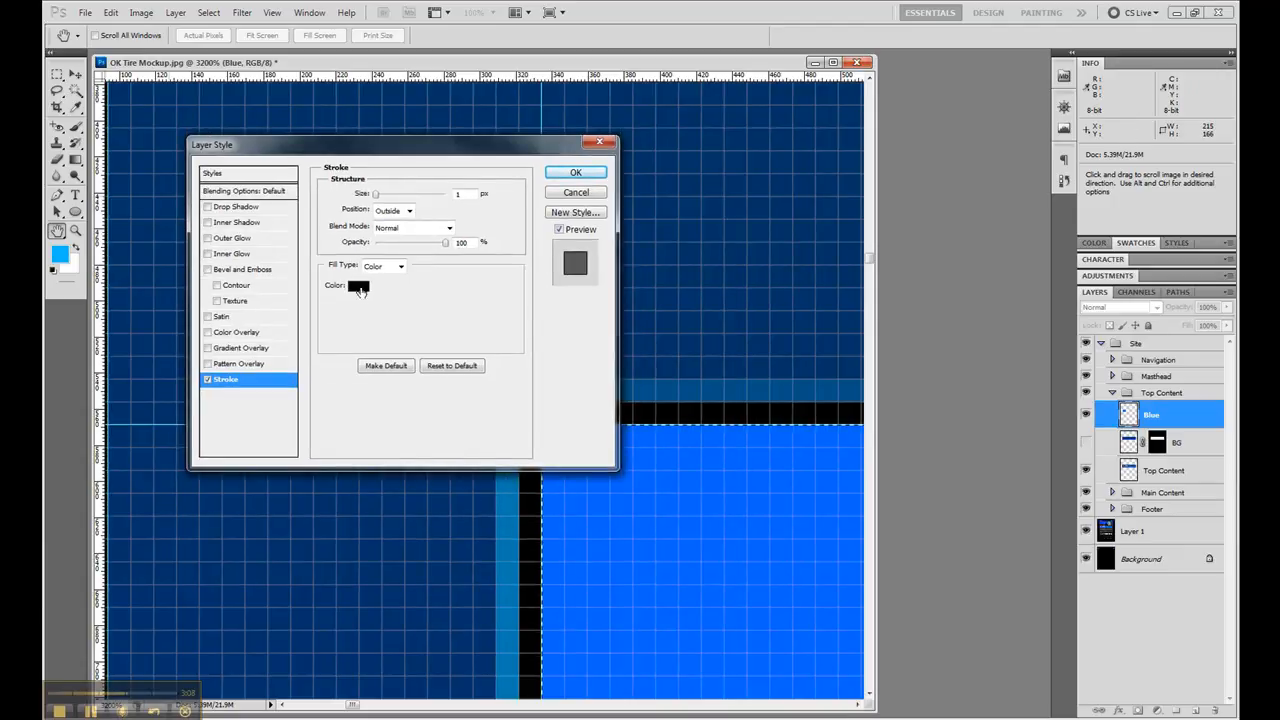
left_click(361, 289)
left_click(61, 255)
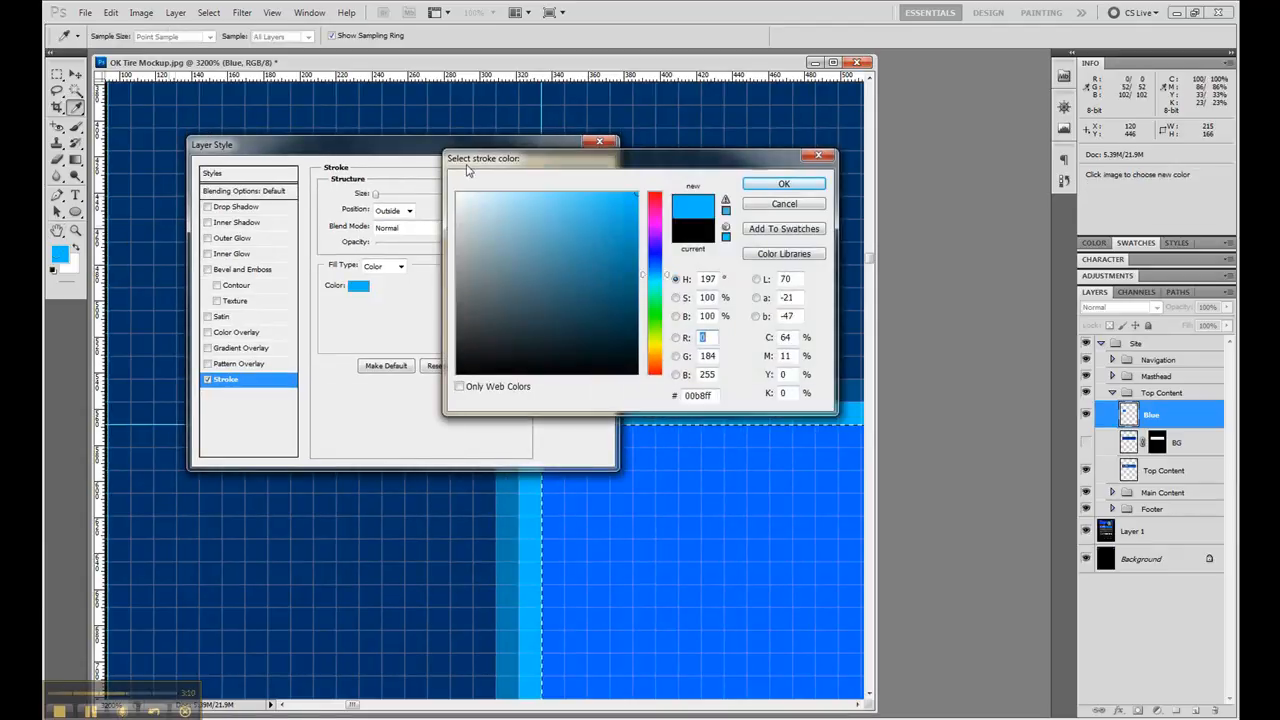
left_click(780, 184)
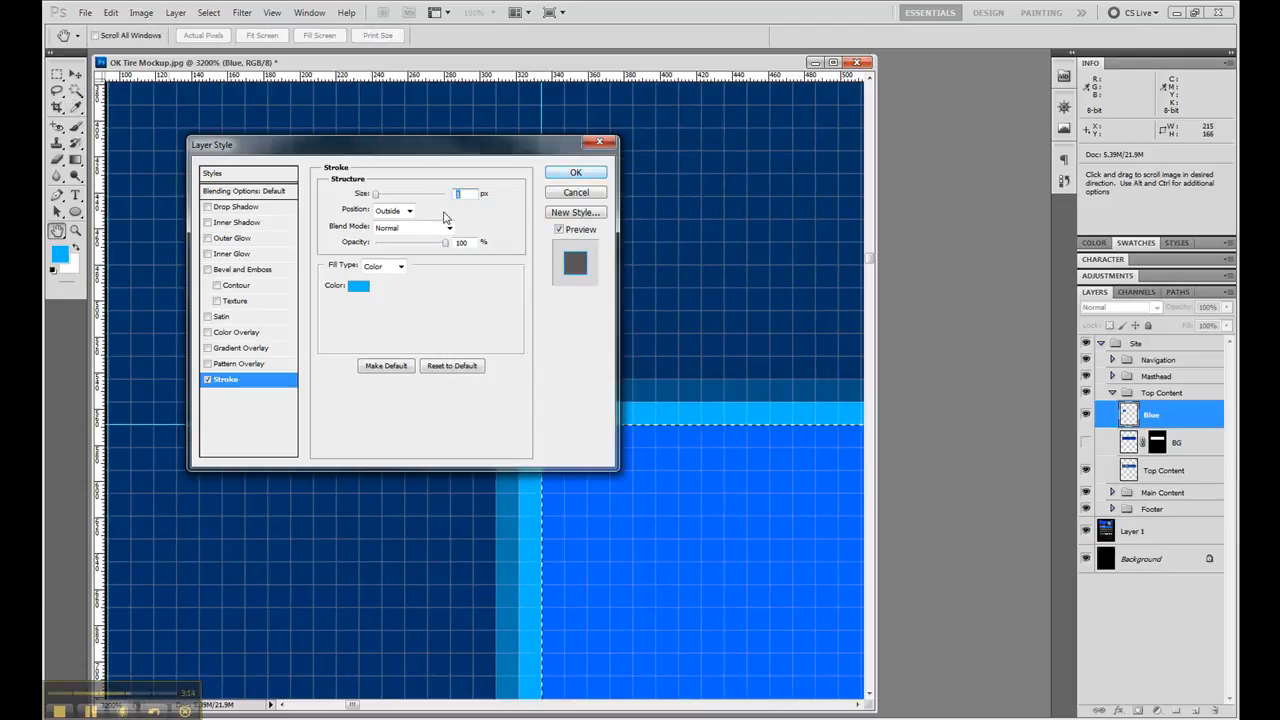
- Apply the stroke with its position set to Outside and collapse the Blue layer's effects list
left_click(407, 212)
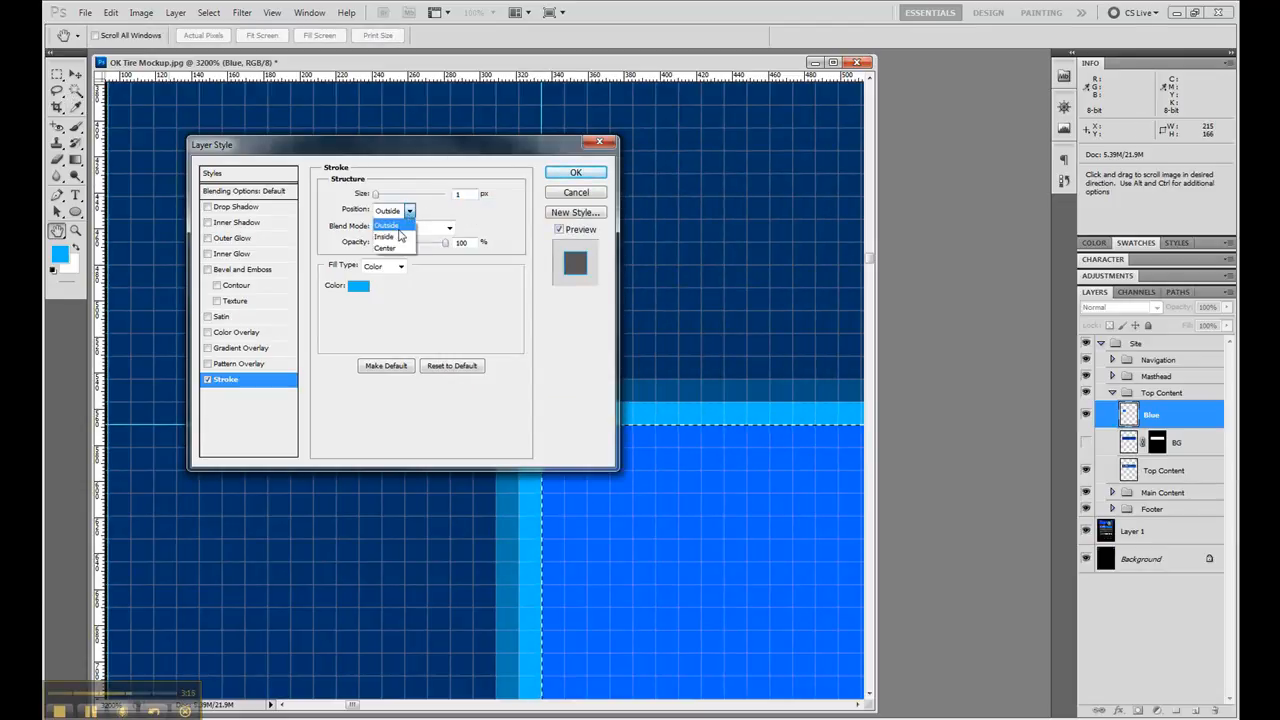
left_click(400, 237)
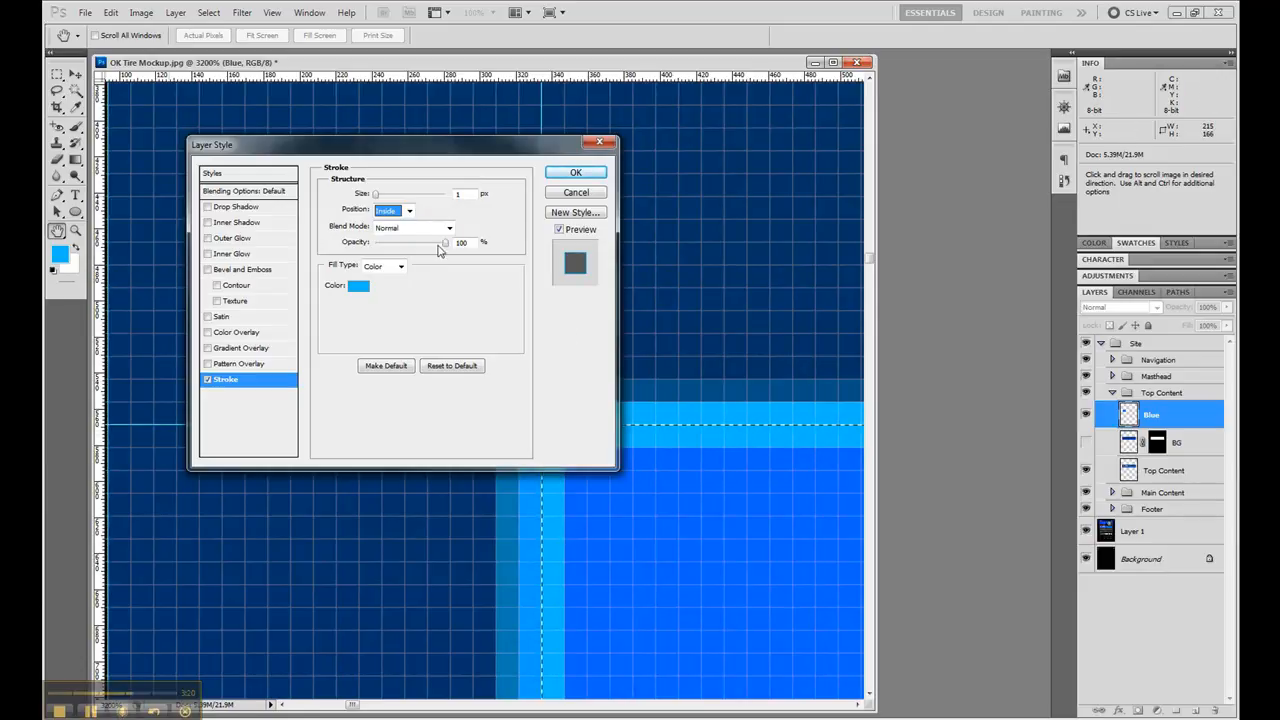
left_click(410, 213)
left_click(403, 226)
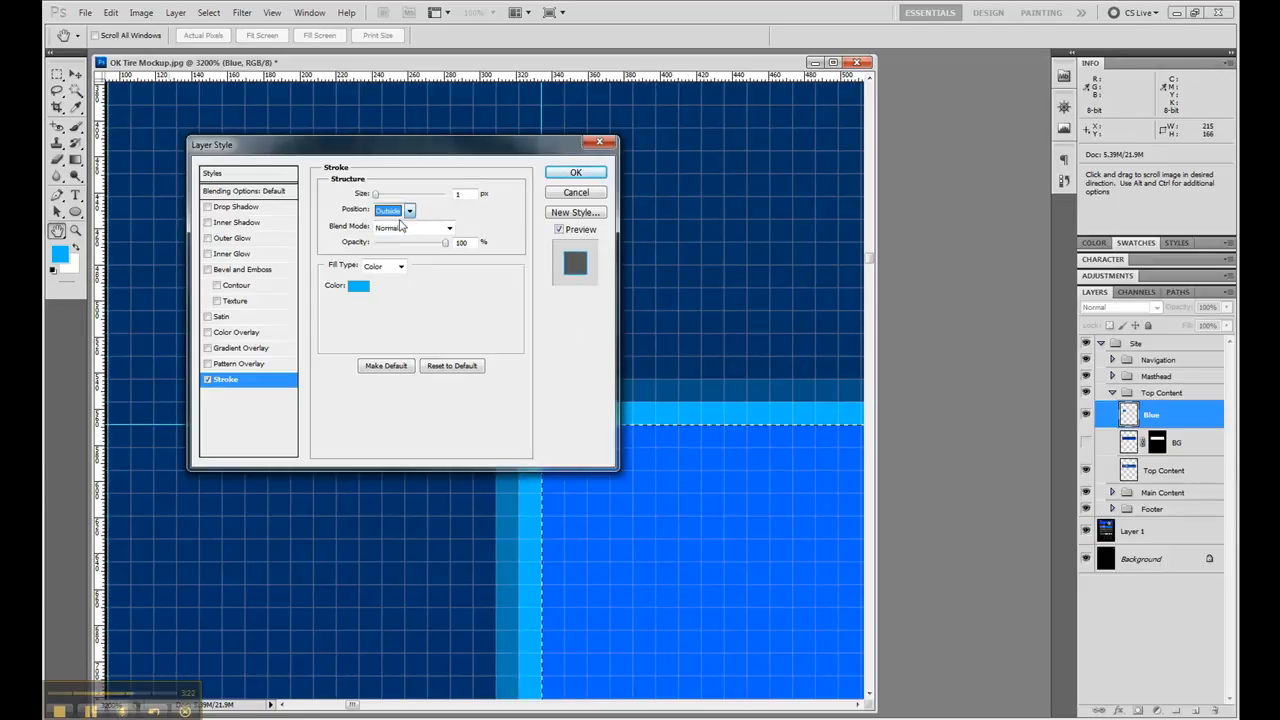
left_click(570, 174)
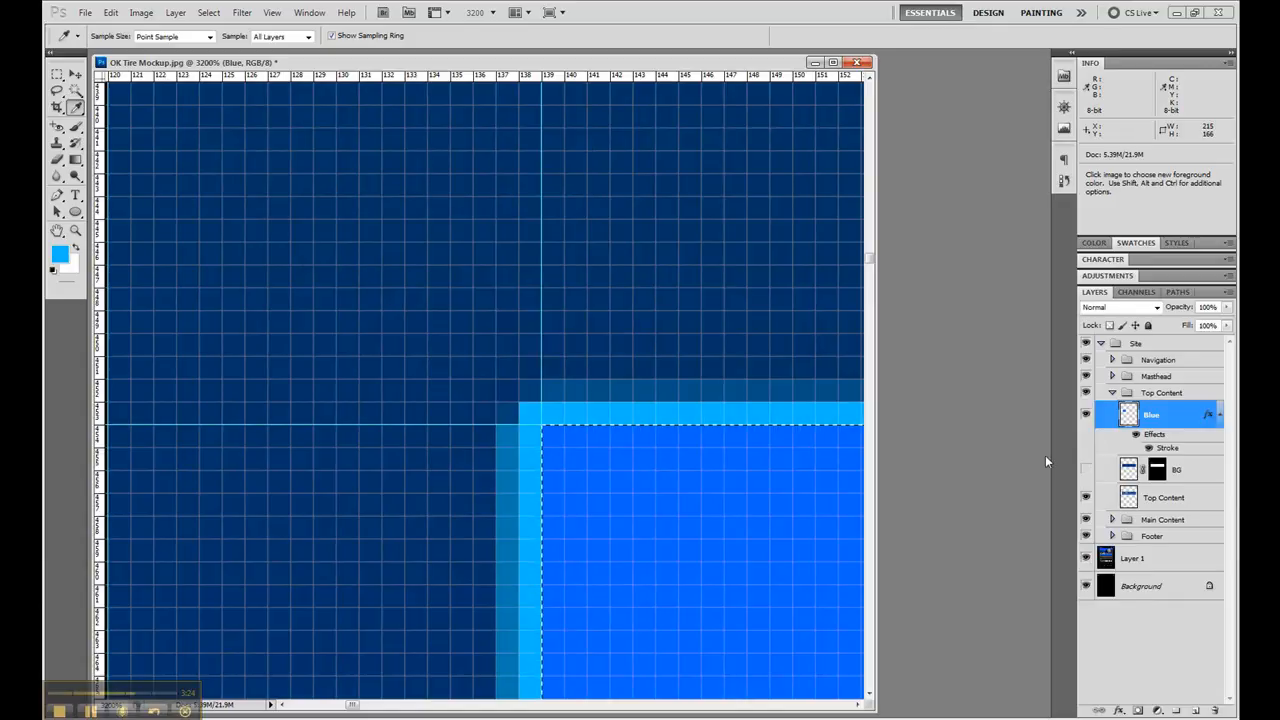
left_click(1218, 416)
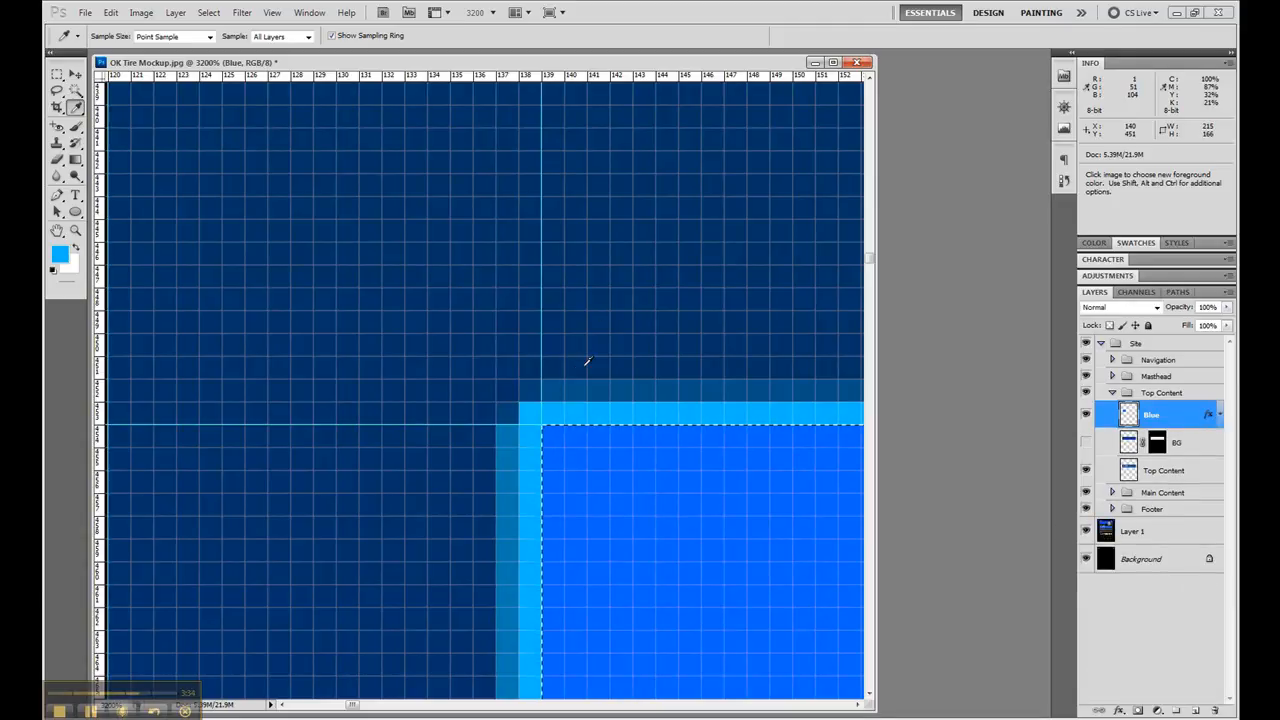
- Deselect the filled Vehicle Repairs box and hide the Blue layer
double_click(75, 230)
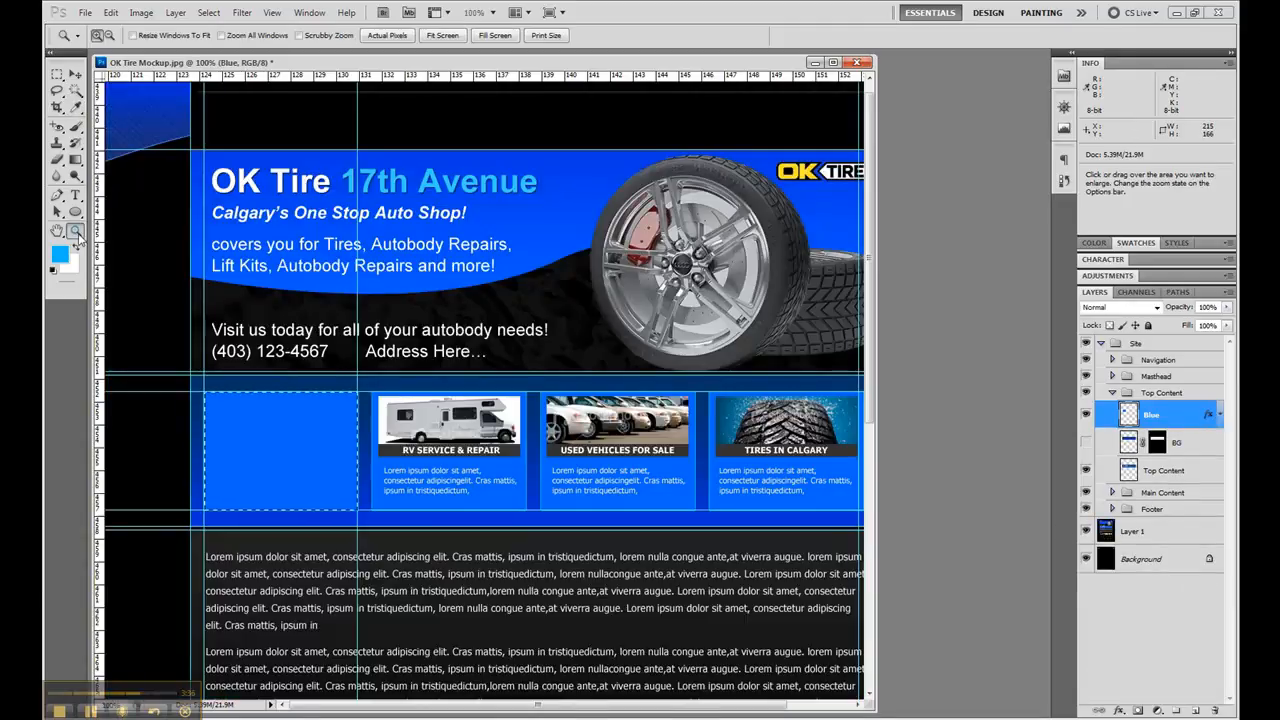
key("m")
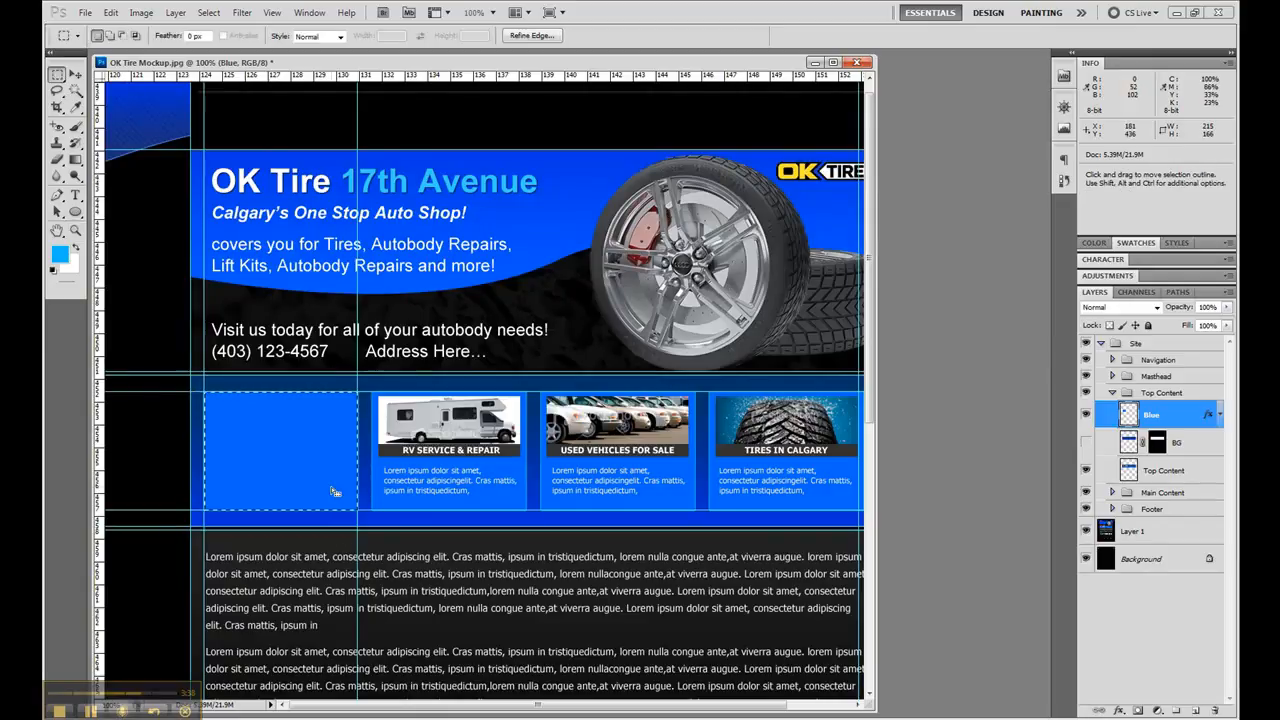
left_click(294, 471)
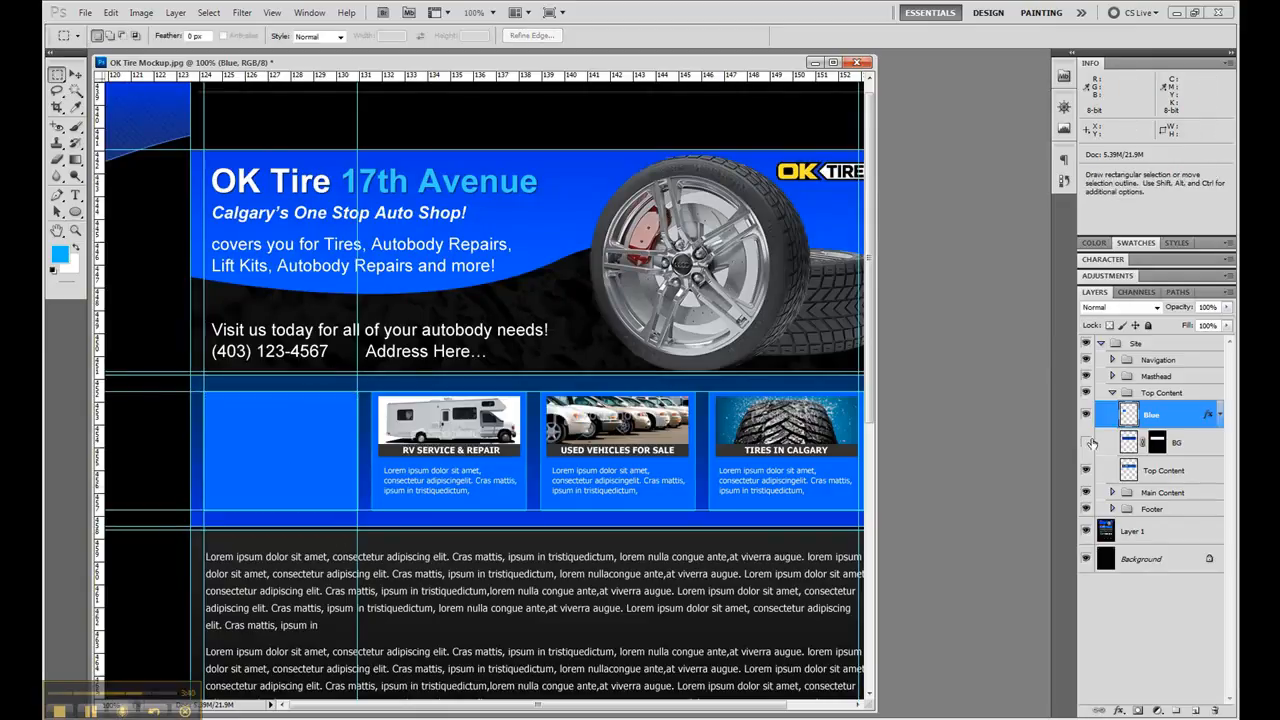
left_click(1085, 415)
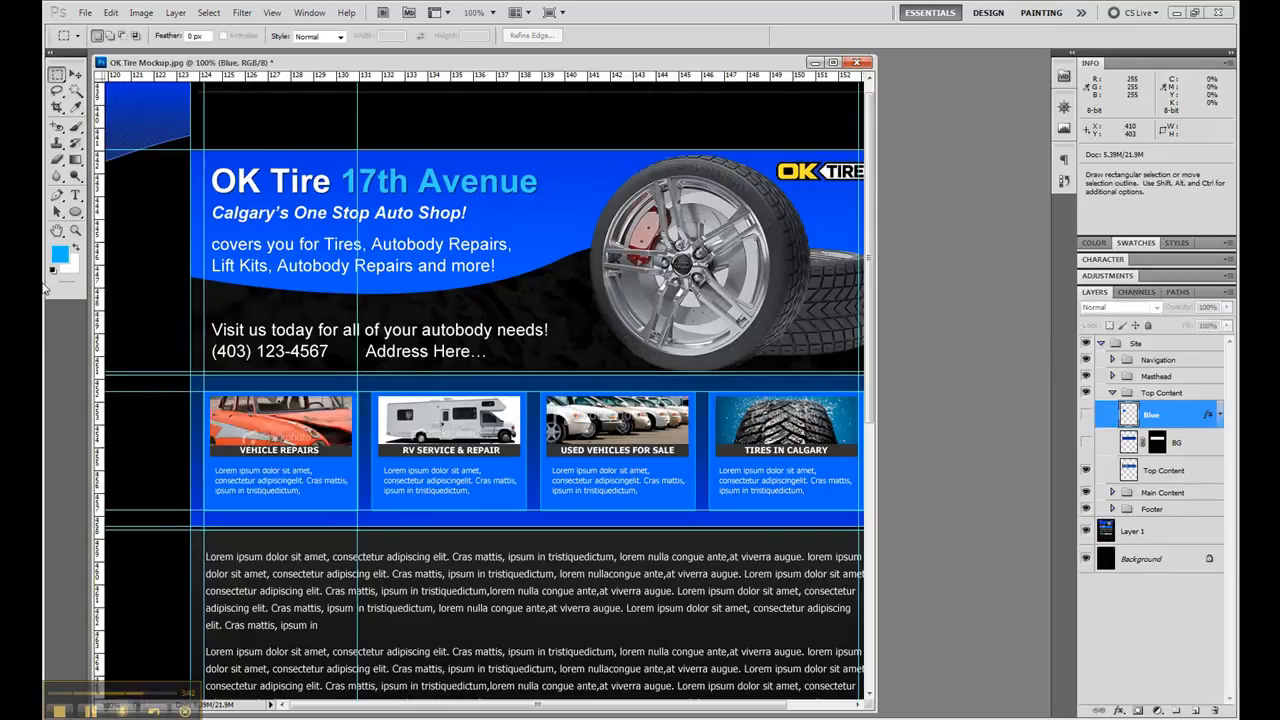
- Place guides along the top, left and bottom edges of the Vehicle Repairs photo, aligned to a marquee about 16 by 17 px
left_click(75, 230)
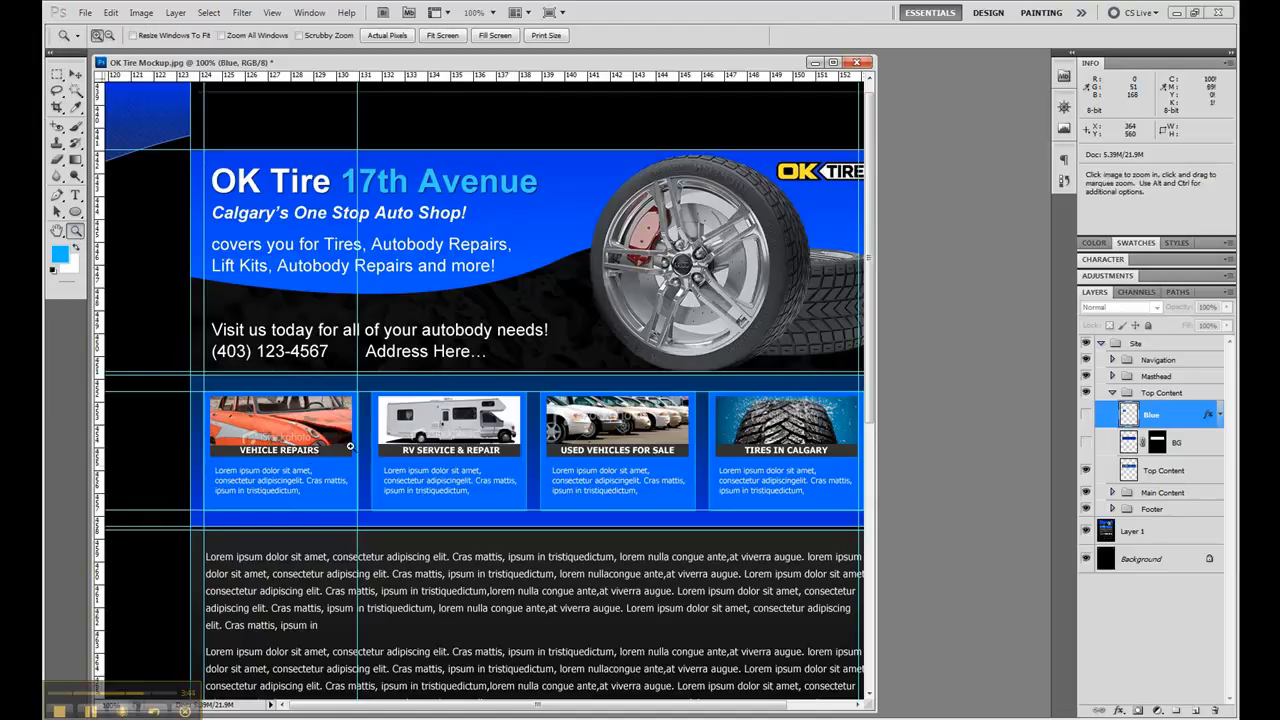
left_click_drag(201, 378, 369, 462)
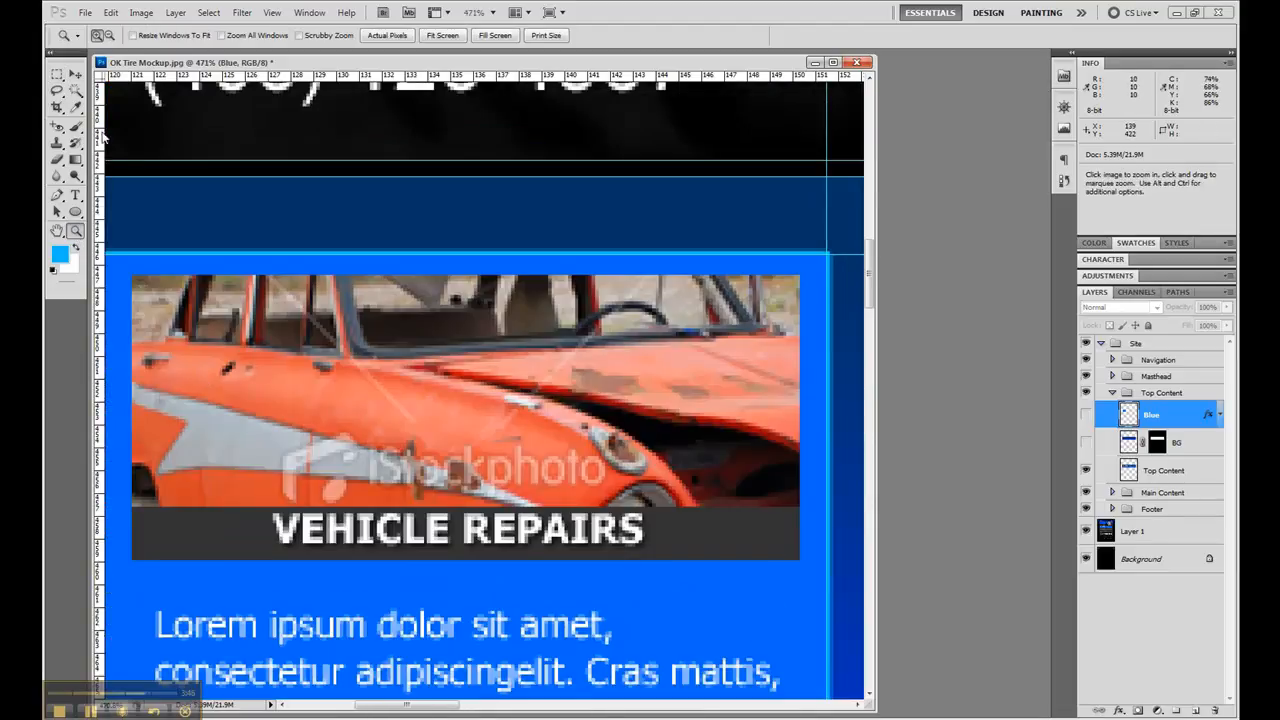
key("m")
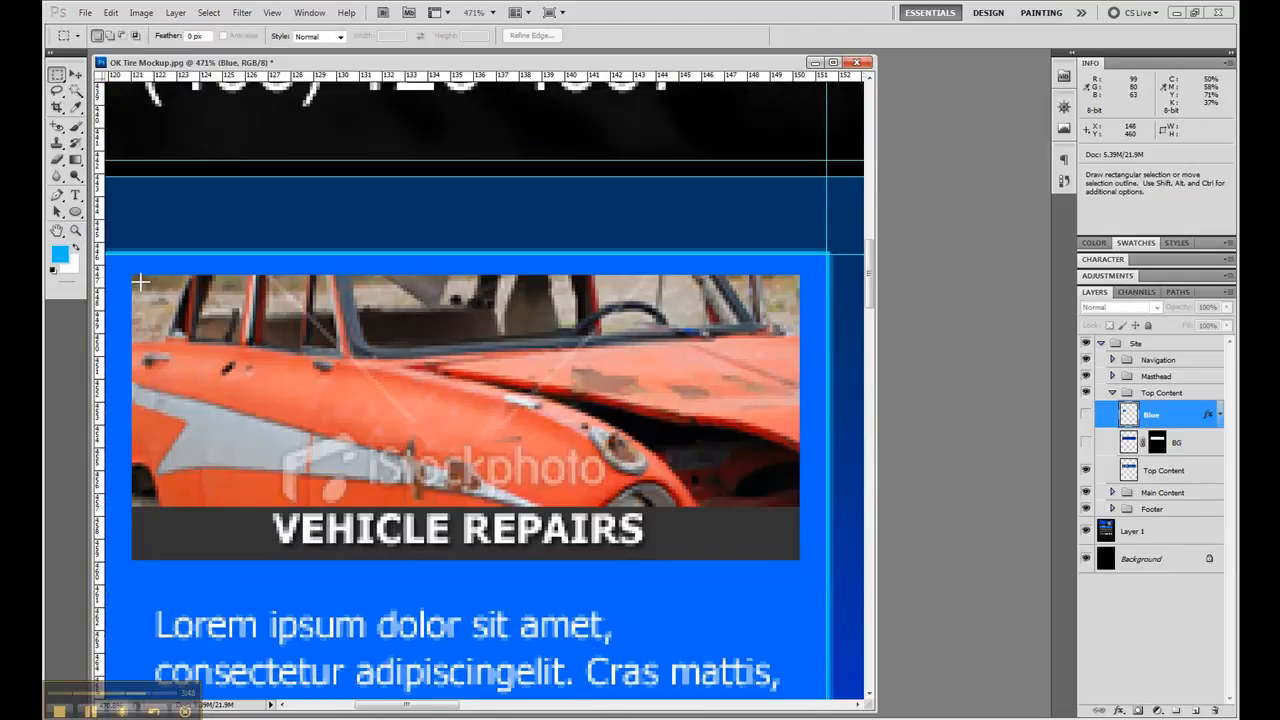
left_click_drag(140, 283, 190, 331)
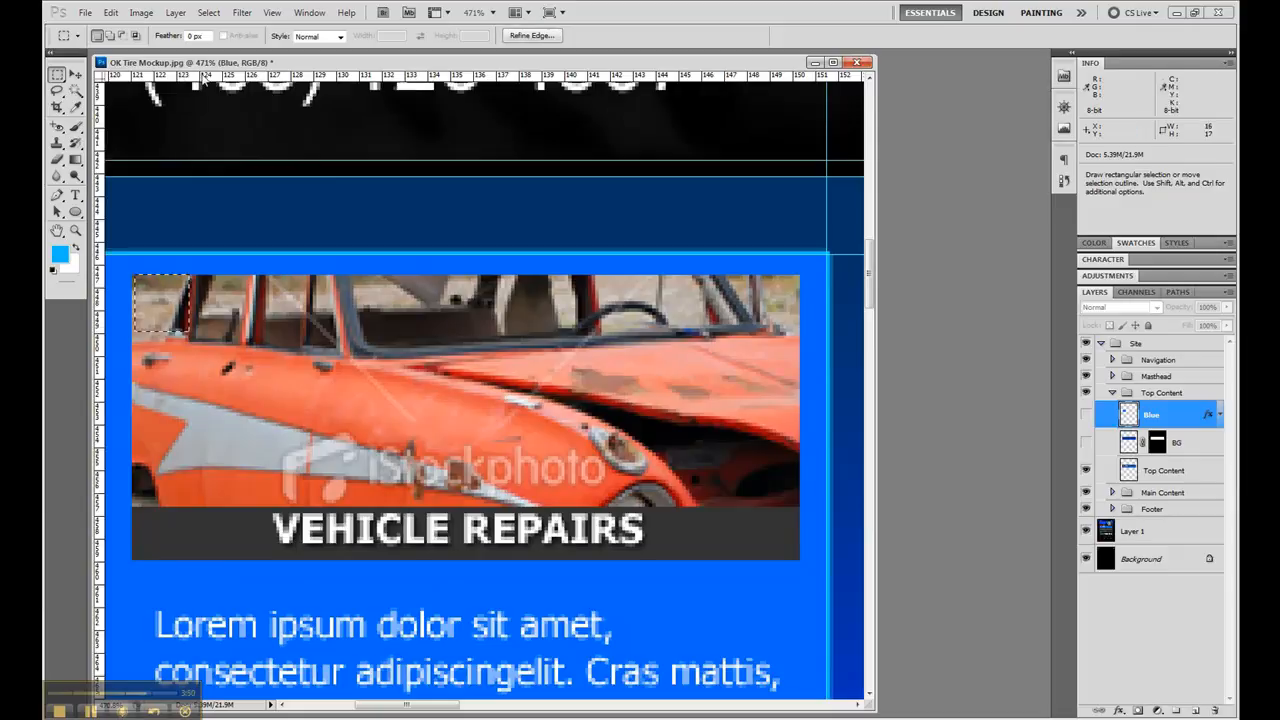
left_click_drag(183, 77, 190, 274)
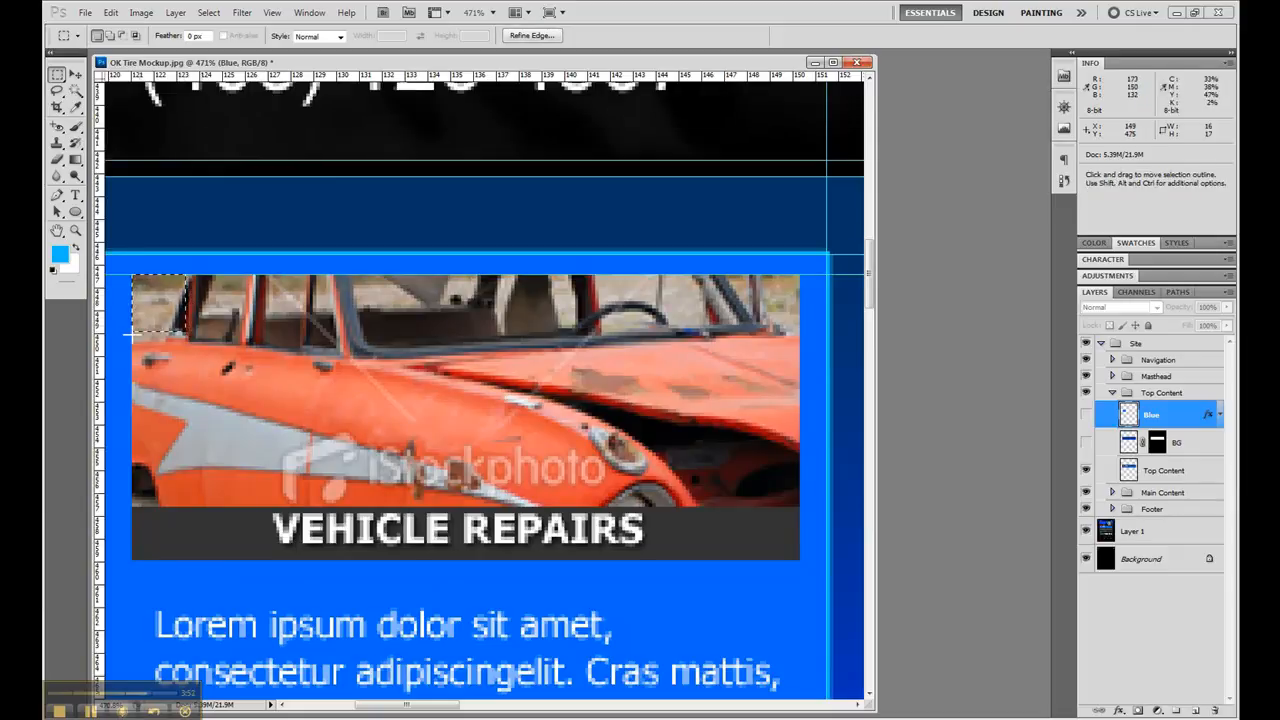
left_click_drag(99, 350, 161, 520)
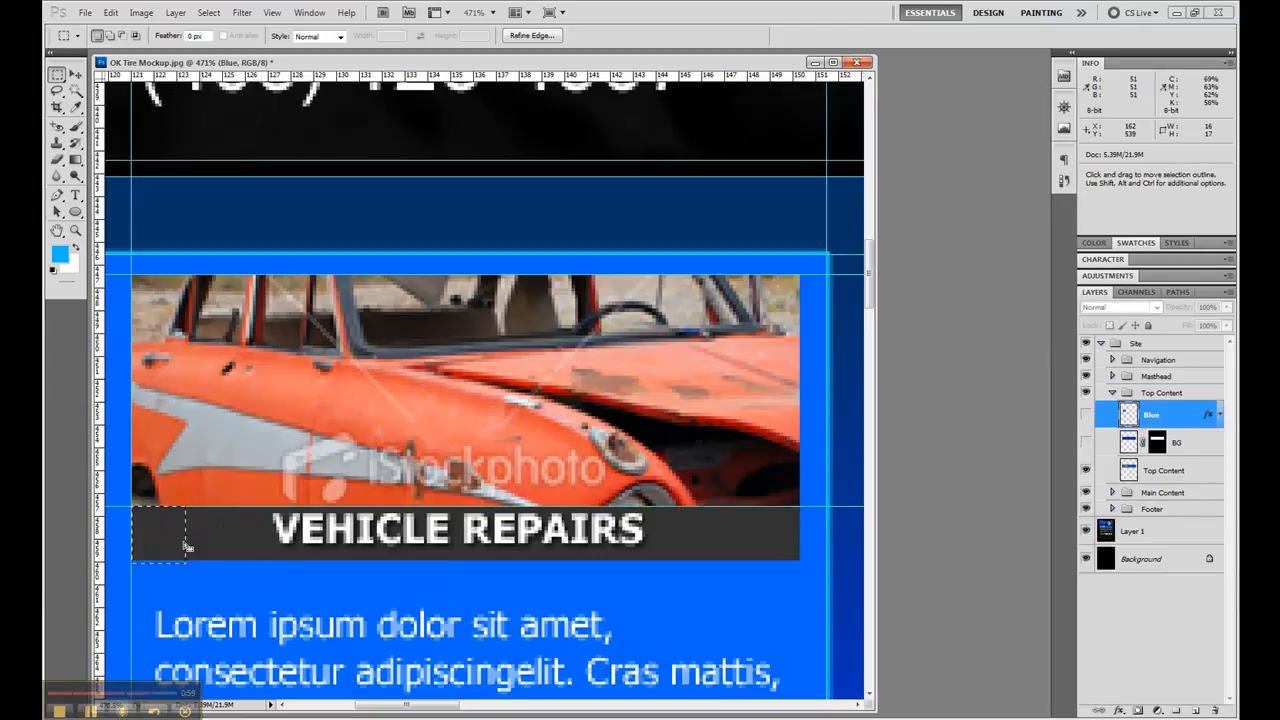
- Place guides along the bottom edge of the Vehicle Repairs title bar and the right edge of the photo
left_click_drag(240, 77, 257, 559)
left_click_drag(178, 540, 786, 488)
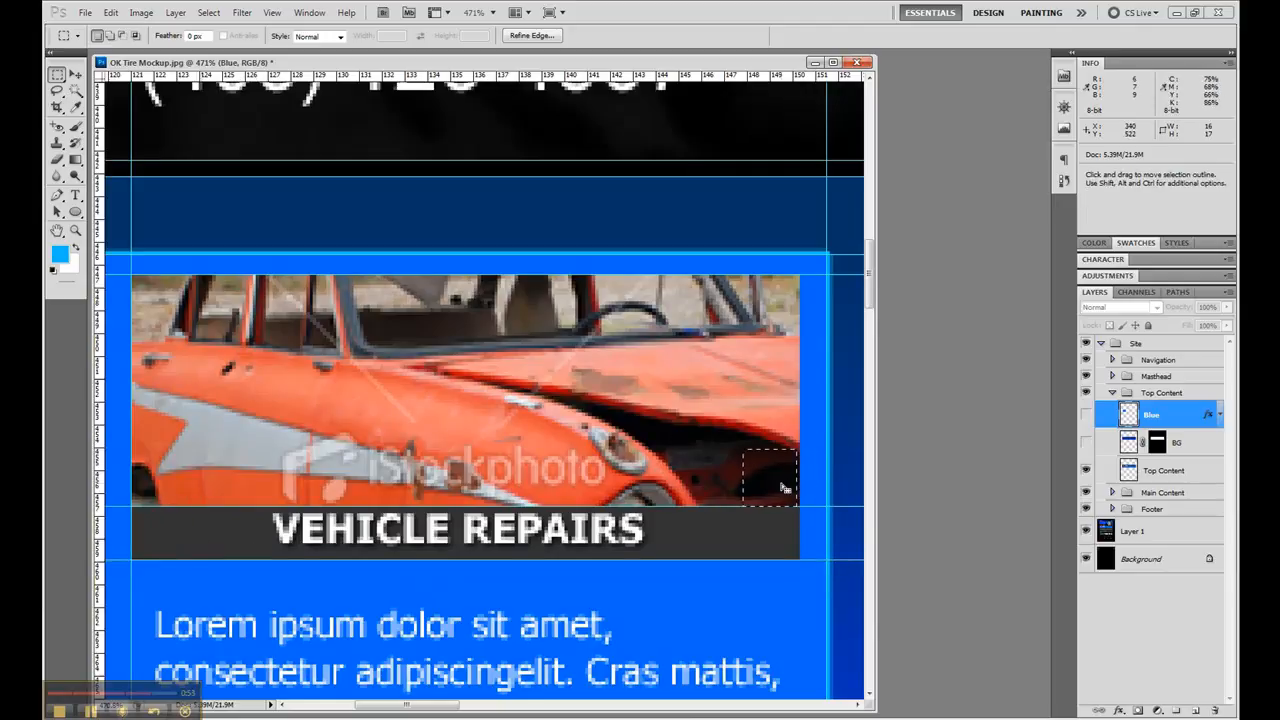
key("Right")
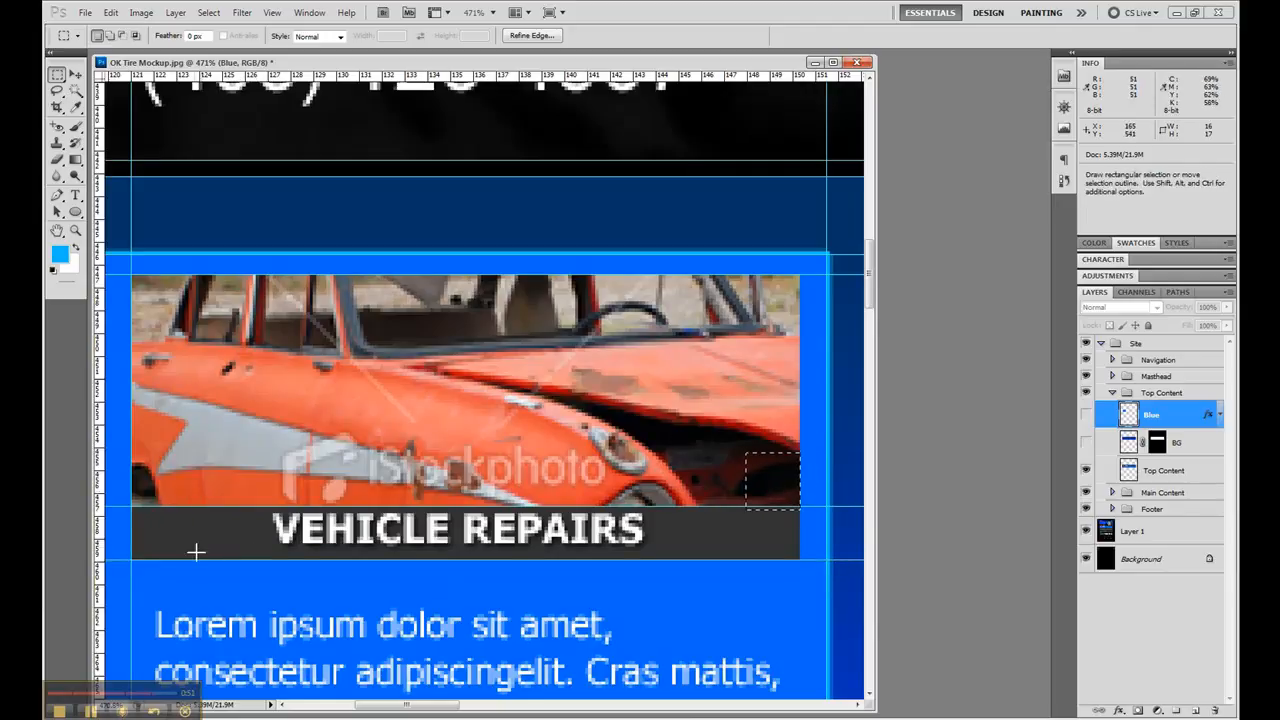
left_click_drag(99, 561, 800, 561)
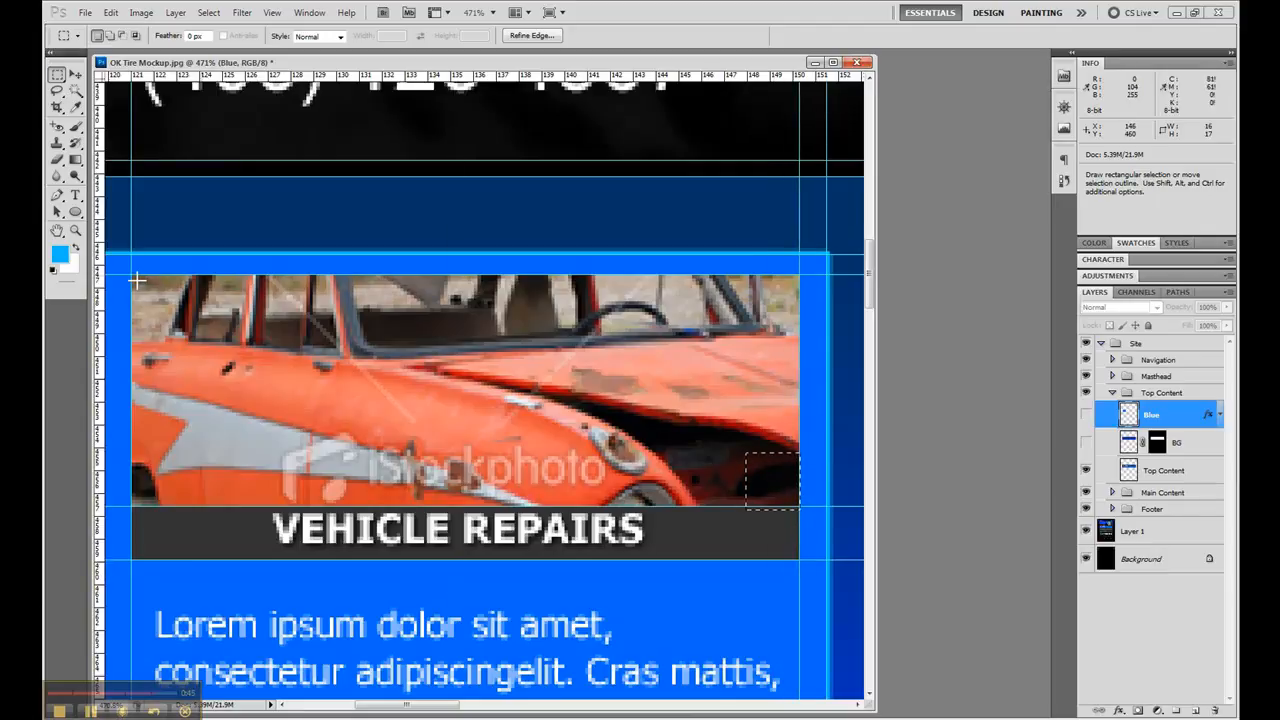
- Select the 199 by 69 px guide-bounded photo area and make white the foreground colour
left_click_drag(132, 275, 530, 383)
left_click_drag(766, 508, 792, 505)
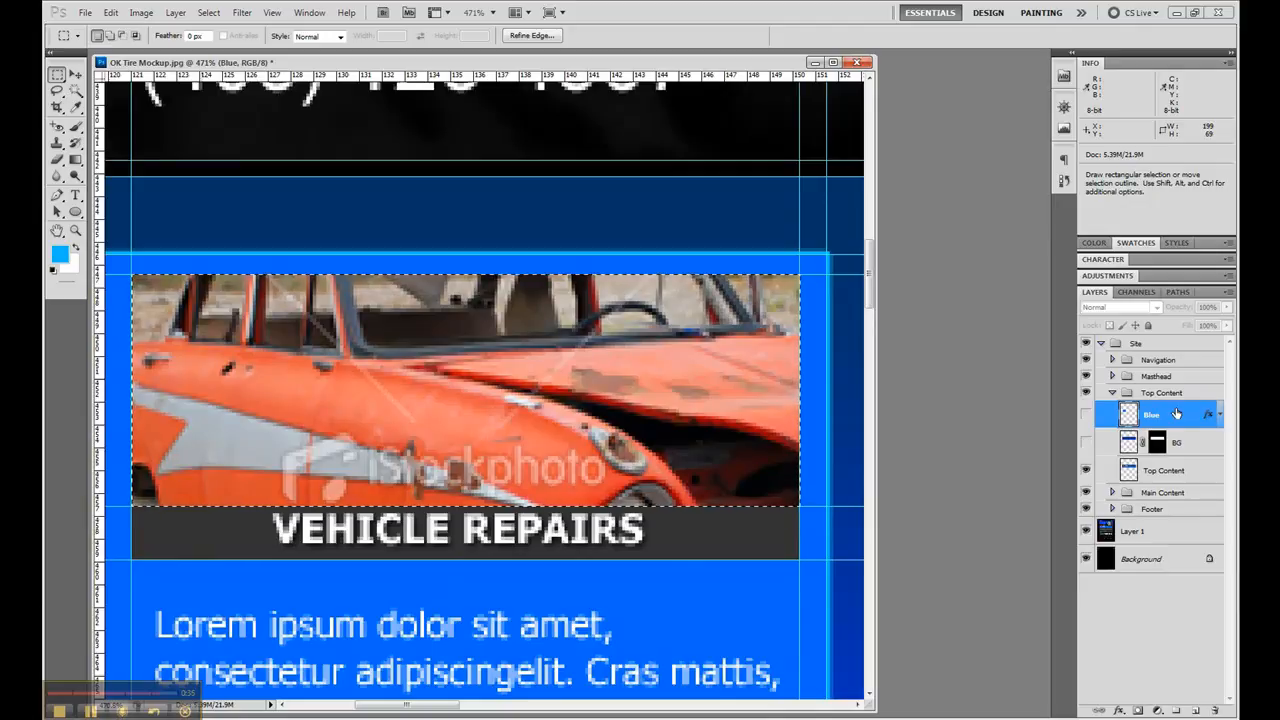
key("x")
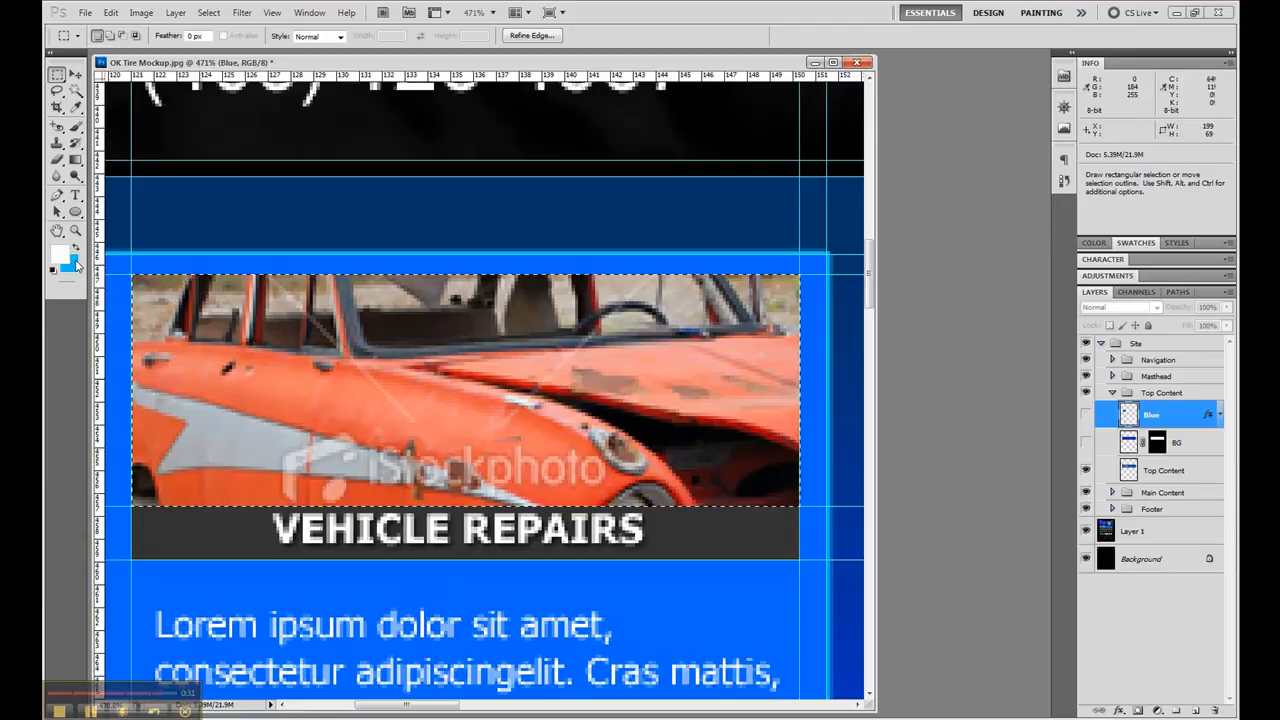
key("x")
key("x")
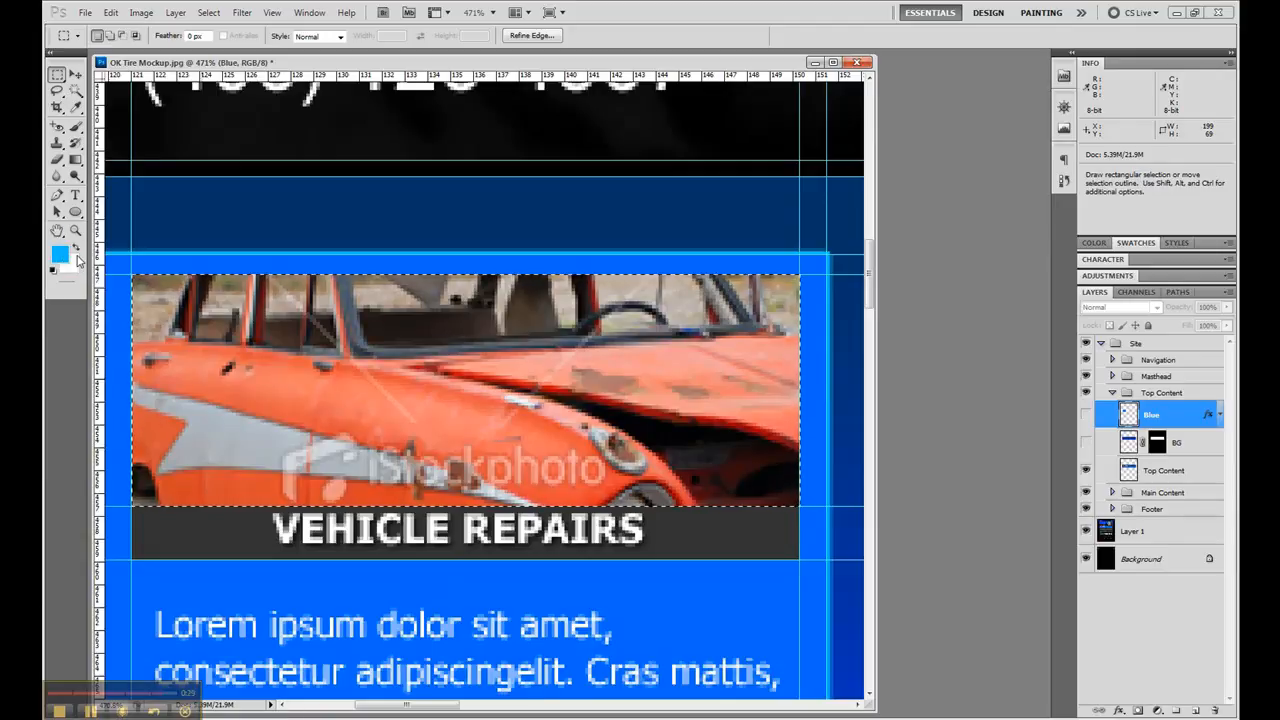
left_click(78, 255)
left_click(78, 255)
- Create a layer named Clip above the Blue layer and fill the photo selection with white
left_click(1194, 710)
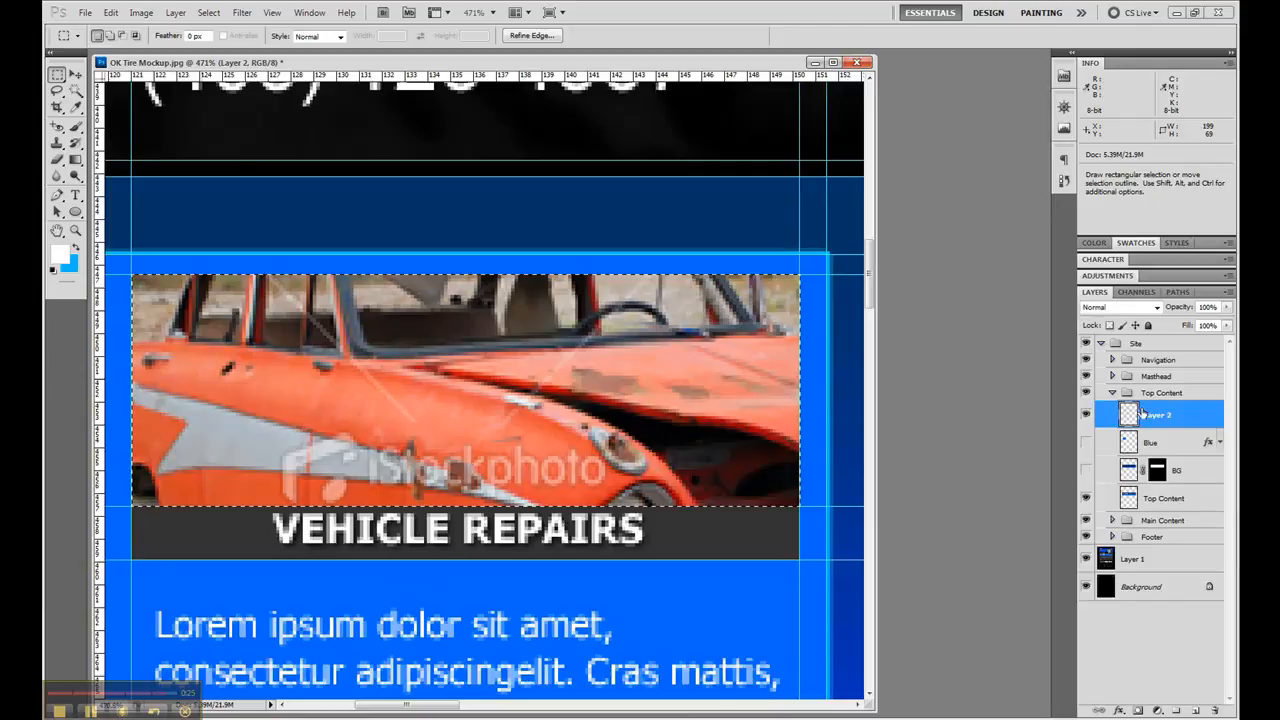
type("Clip")
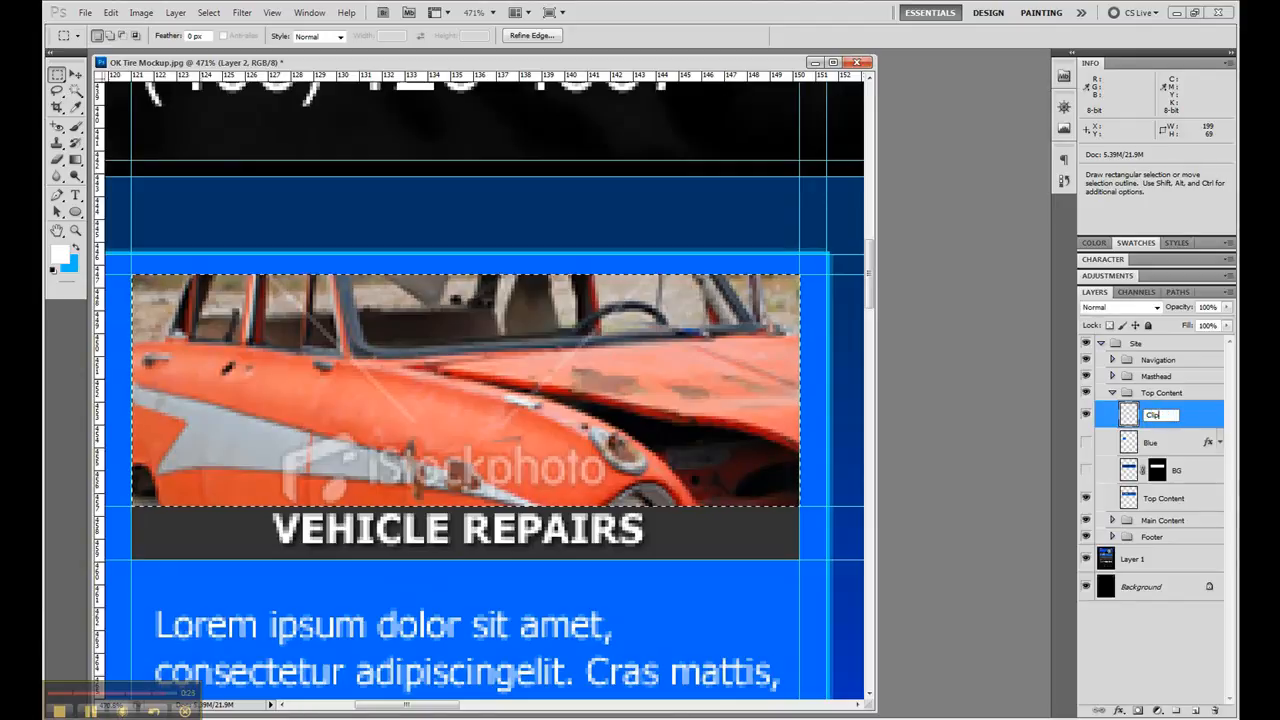
key("Return")
key("alt+BackSpace")
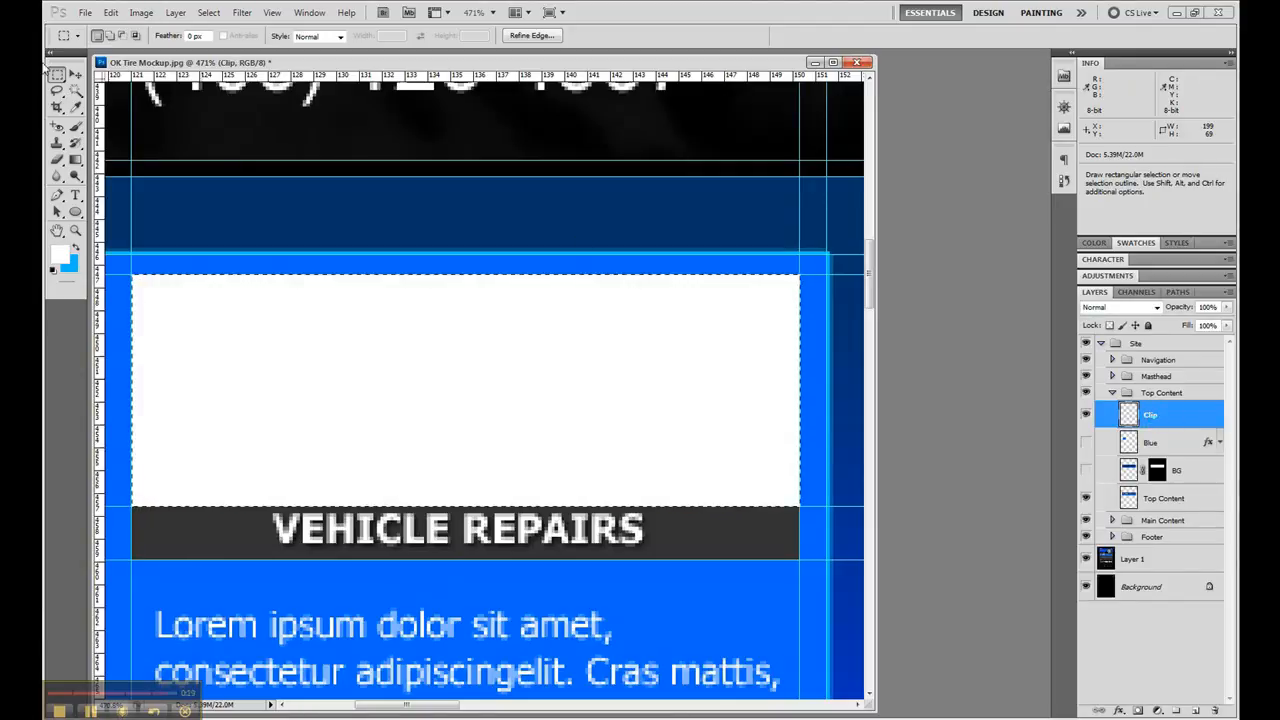
- Select the 199 by 16 px Vehicle Repairs title bar and sample its dark grey as the foreground colour
left_click_drag(138, 566, 350, 533)
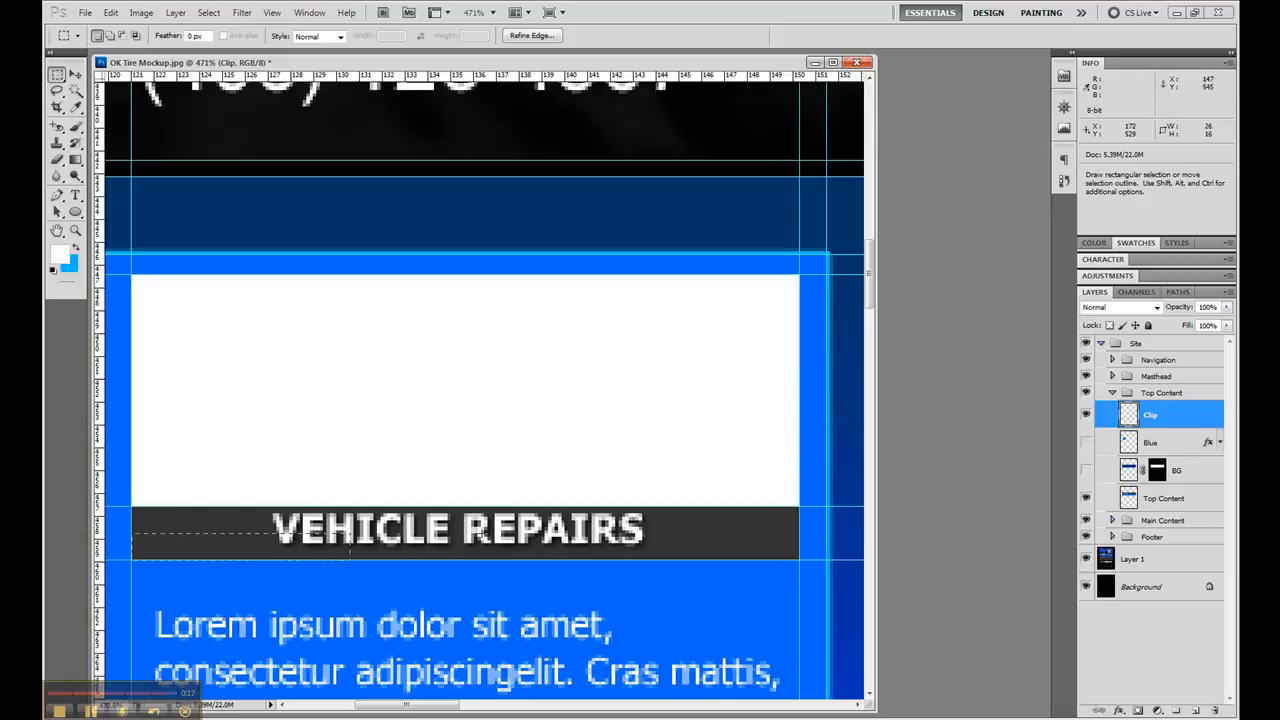
left_click_drag(800, 511, 800, 507)
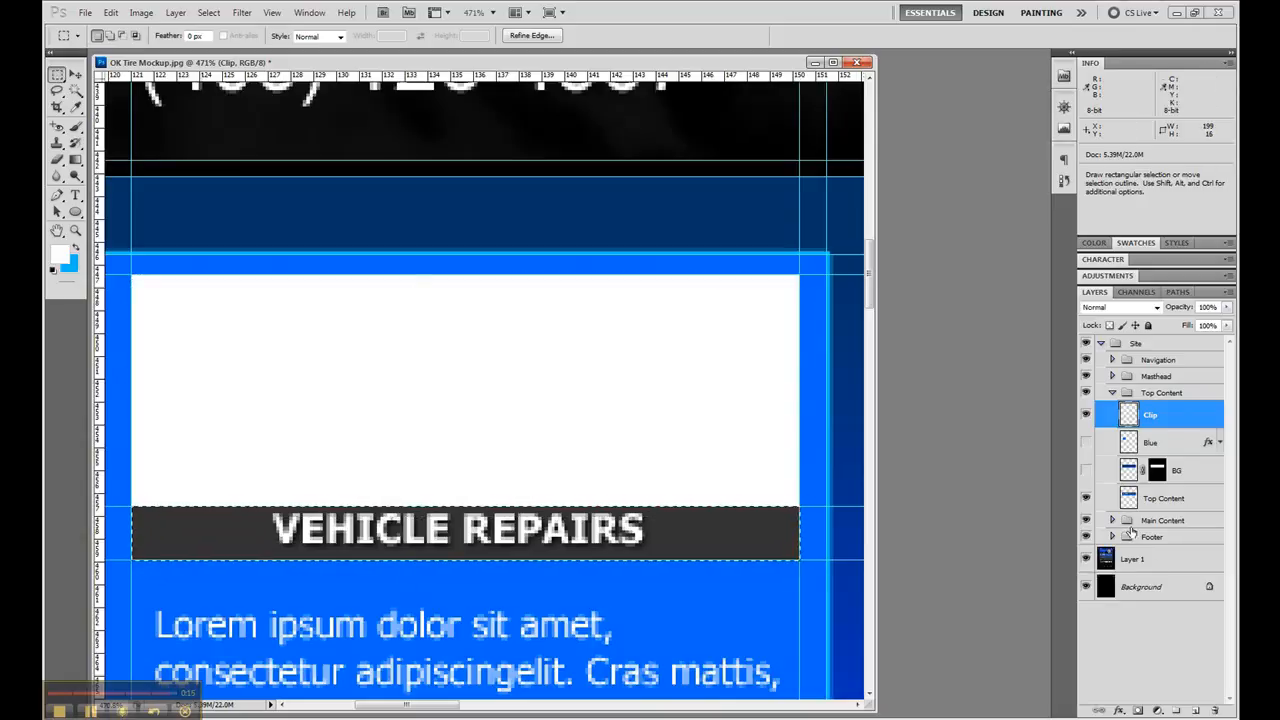
key("x")
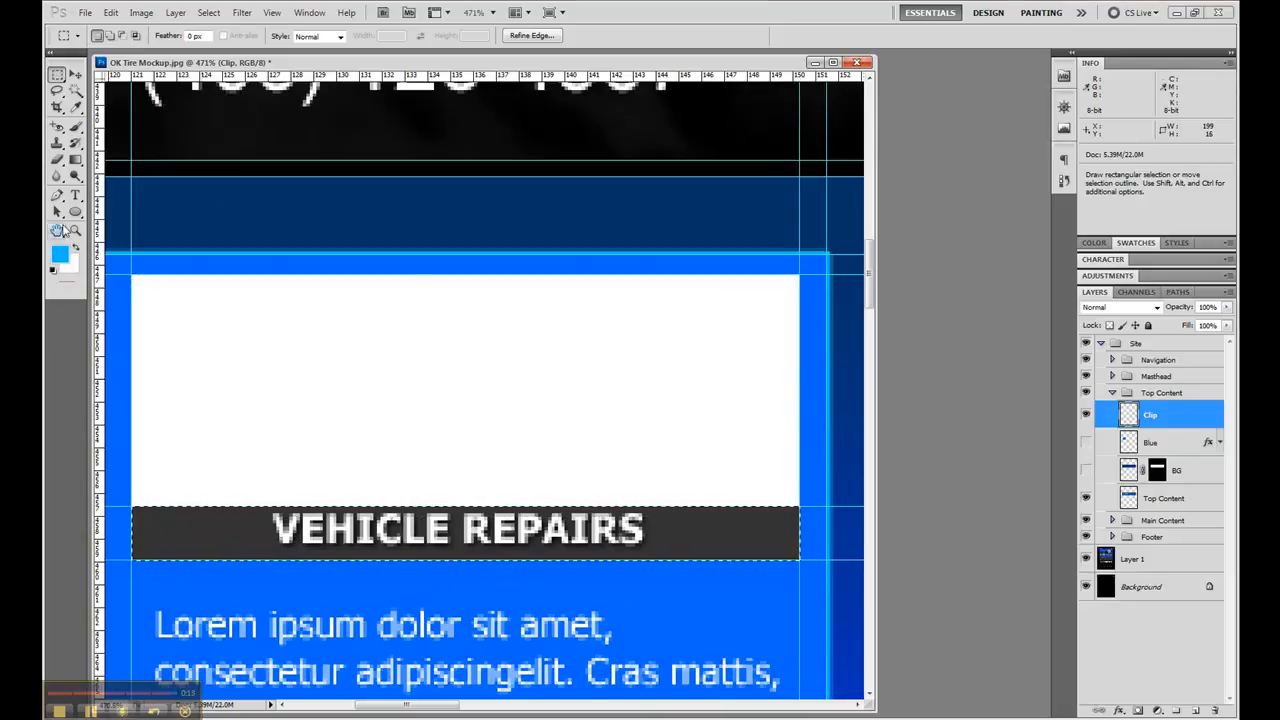
left_click(76, 108)
left_click(211, 528)
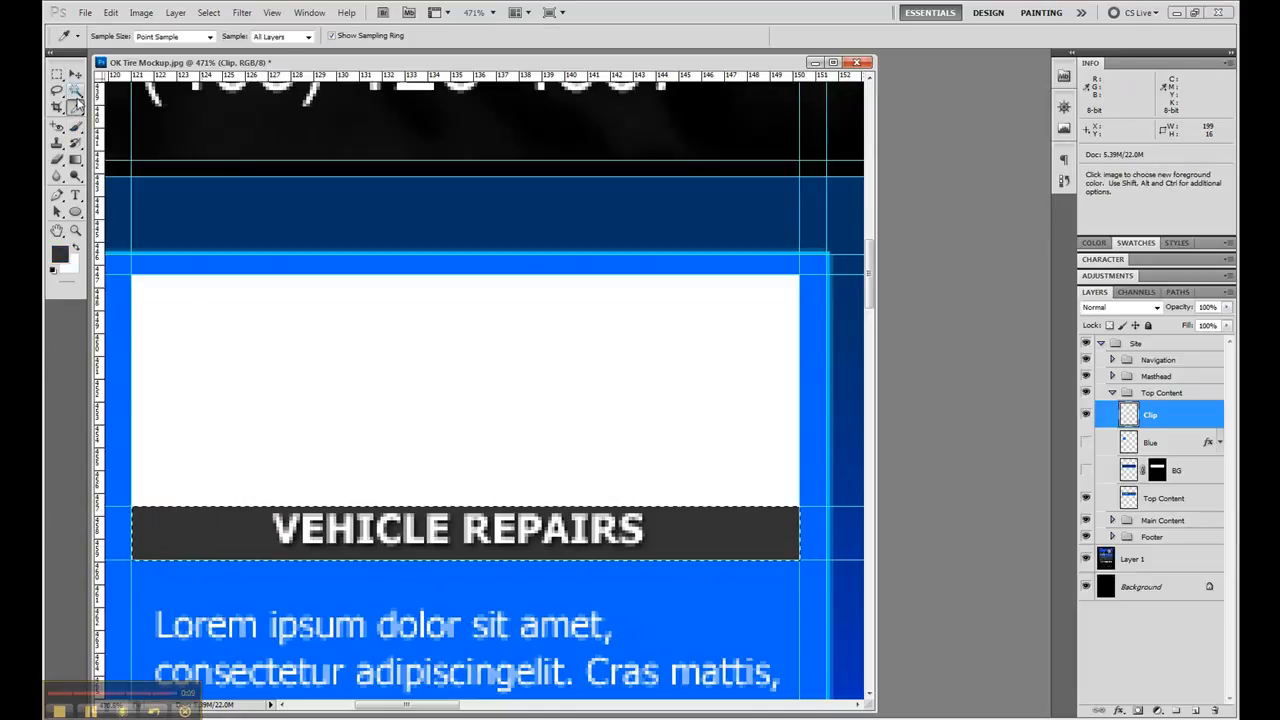
- Create a layer named Text BG above the Clip layer for the title bar background
left_click(1196, 710)
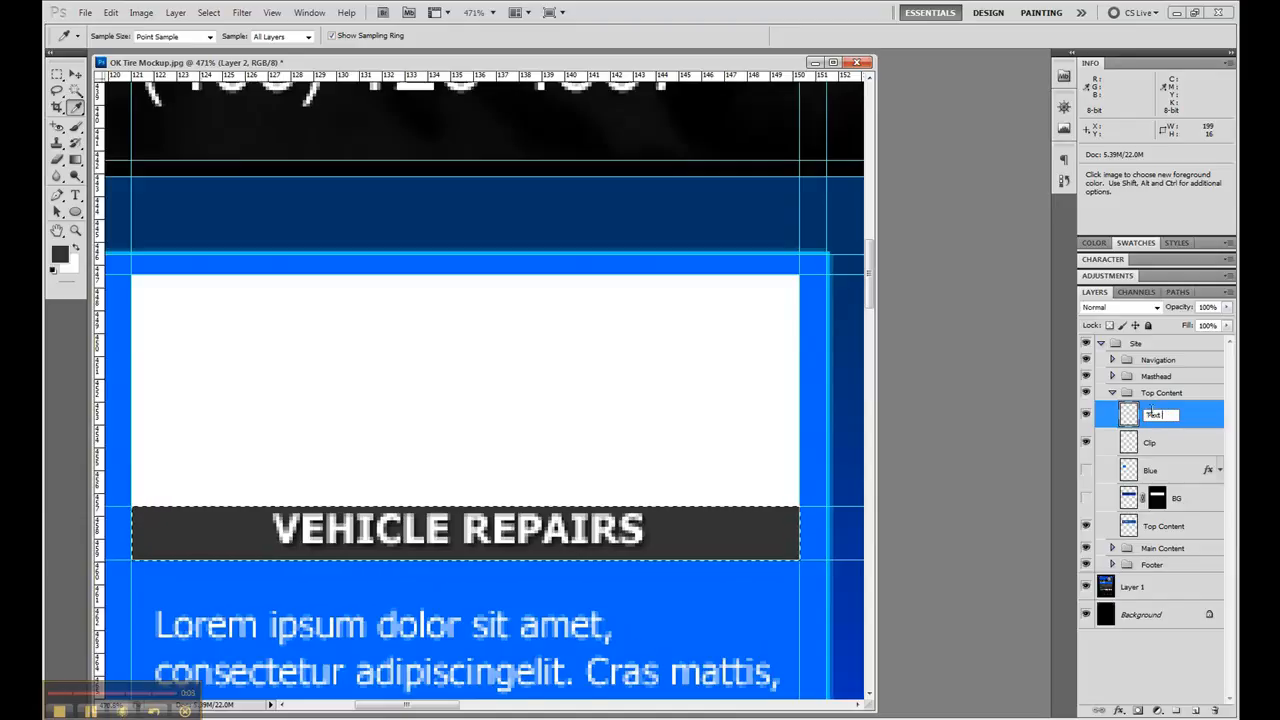
key("Return")
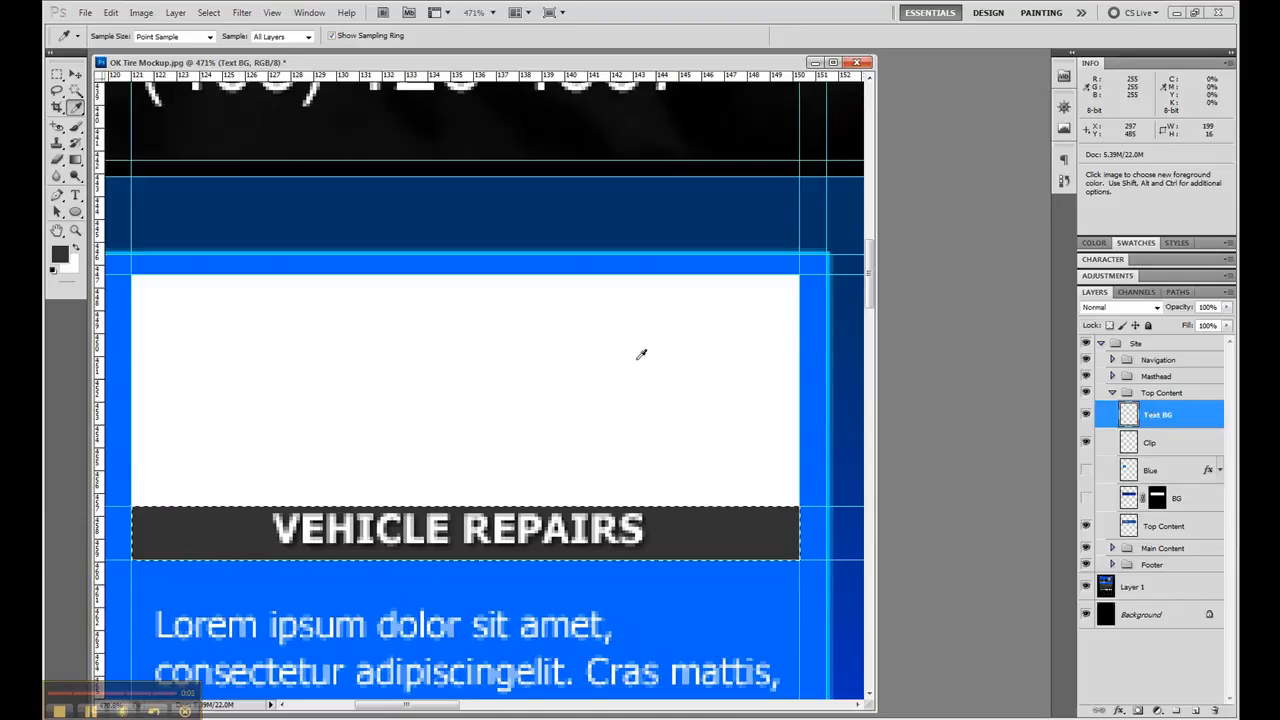